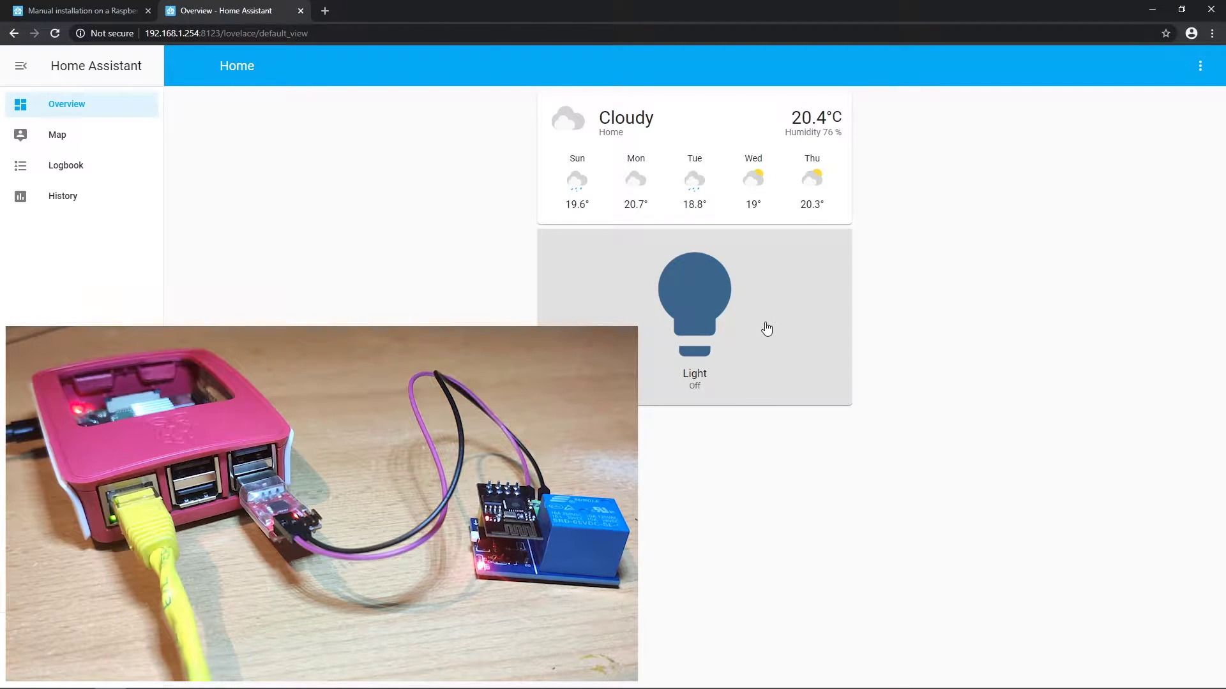
Step: Turn on the dashboard Light and select the sudo apt-get install mosquitto command in PuTTY
click(767, 329)
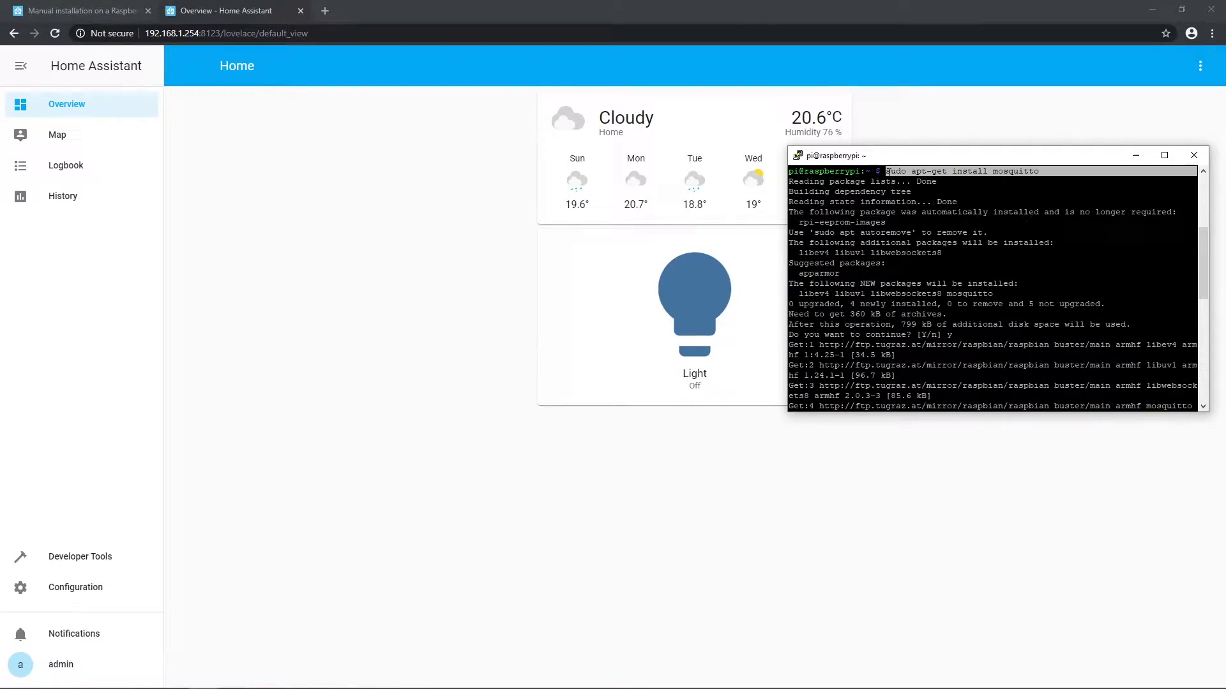
click(1045, 172)
click(1044, 172)
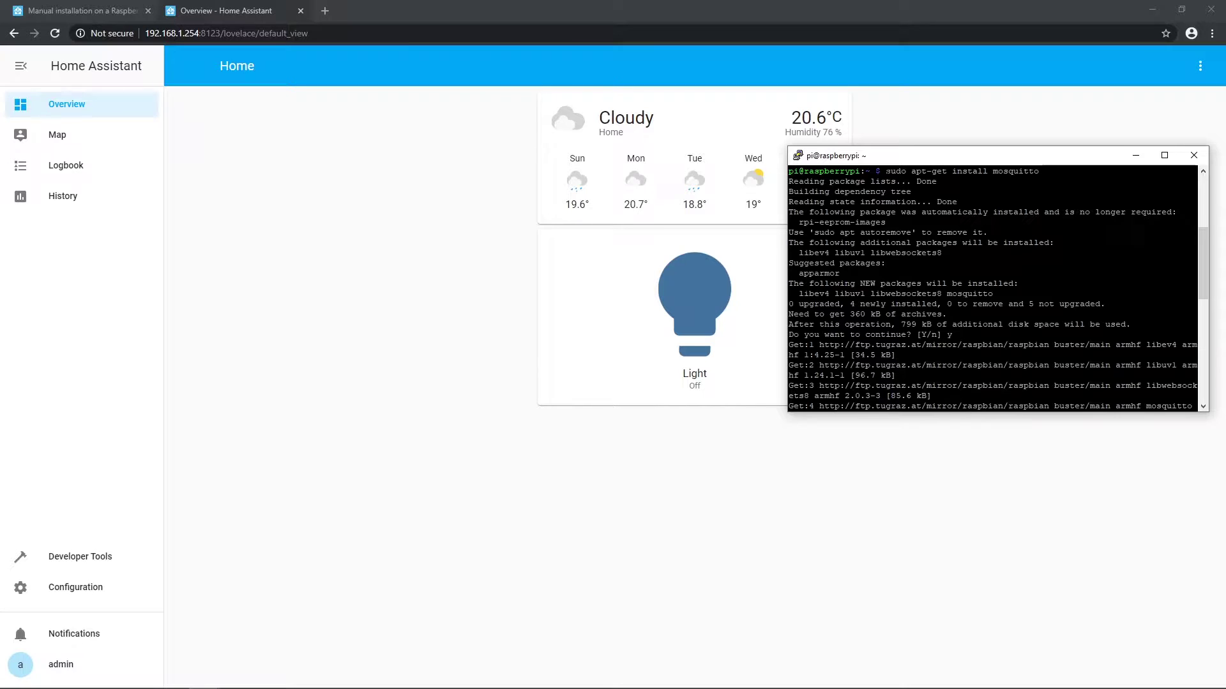
drag(885, 171, 1036, 171)
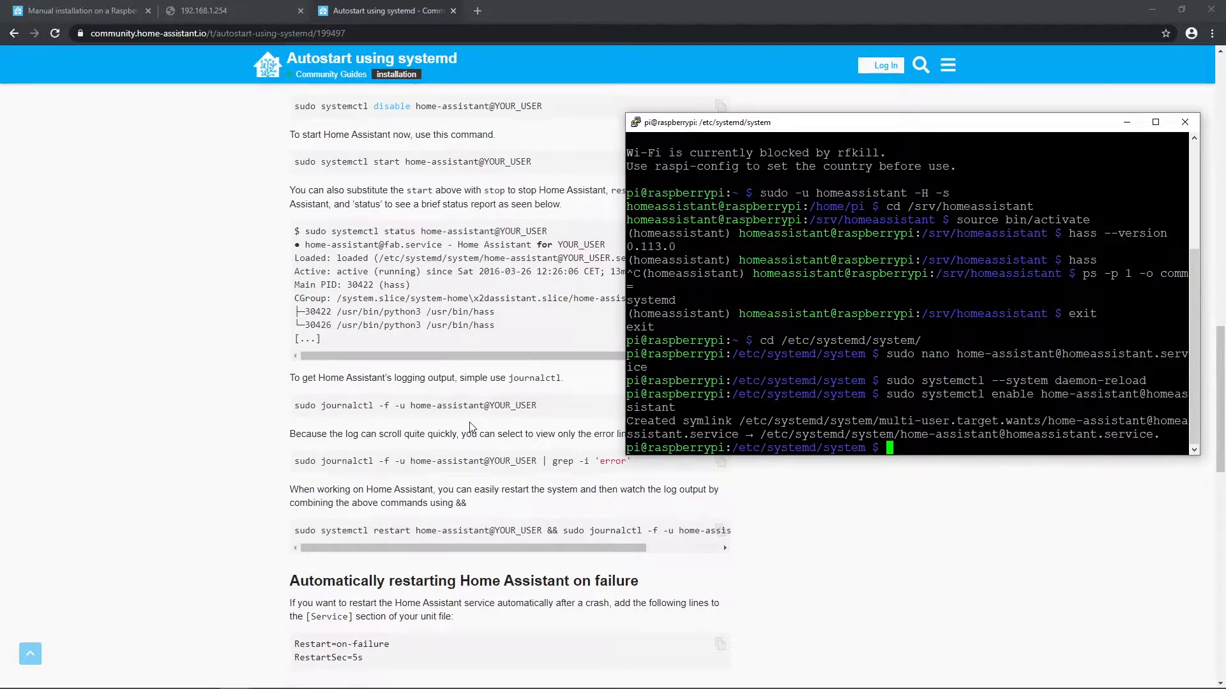
Step: Copy the guide's sudo systemctl start command and paste it at the Pi's terminal prompt
scroll(553, 327, up, 5)
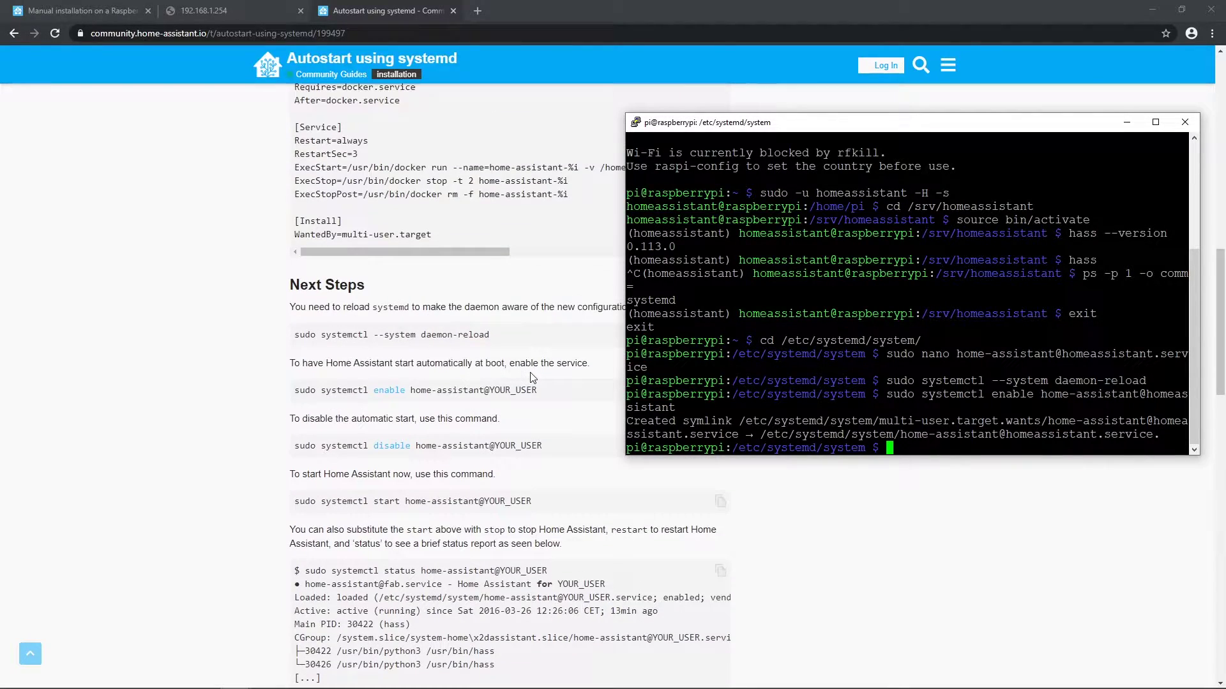
scroll(531, 377, down, 3)
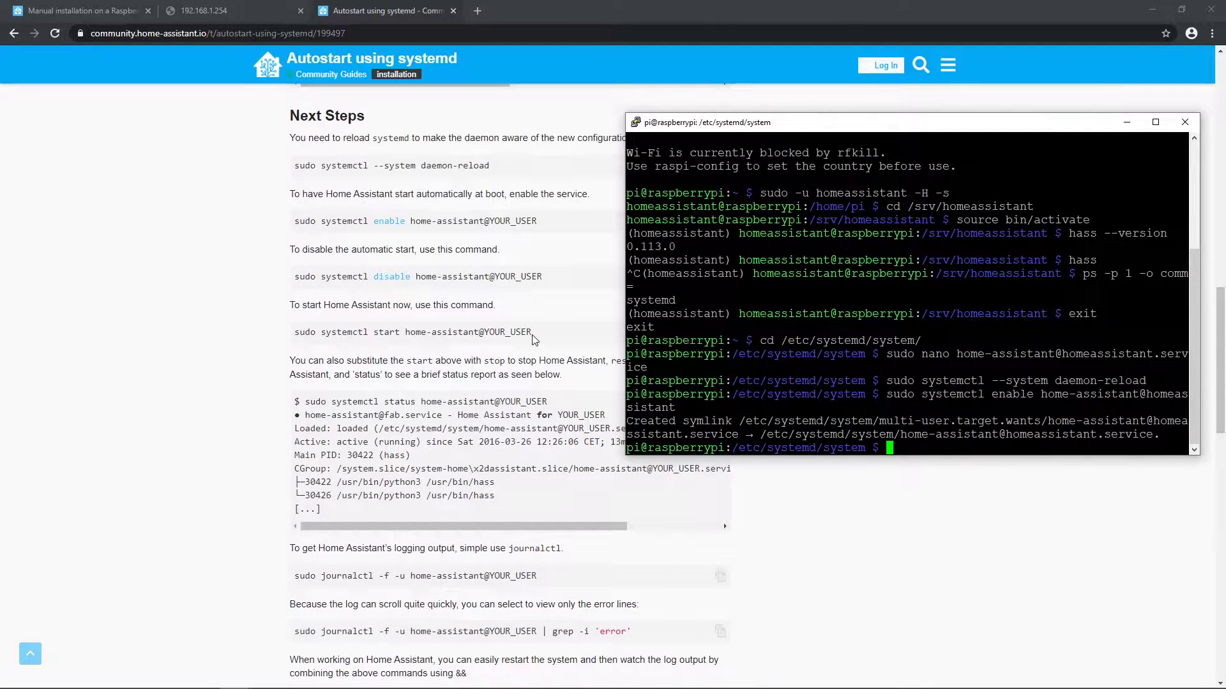
drag(543, 338, 297, 336)
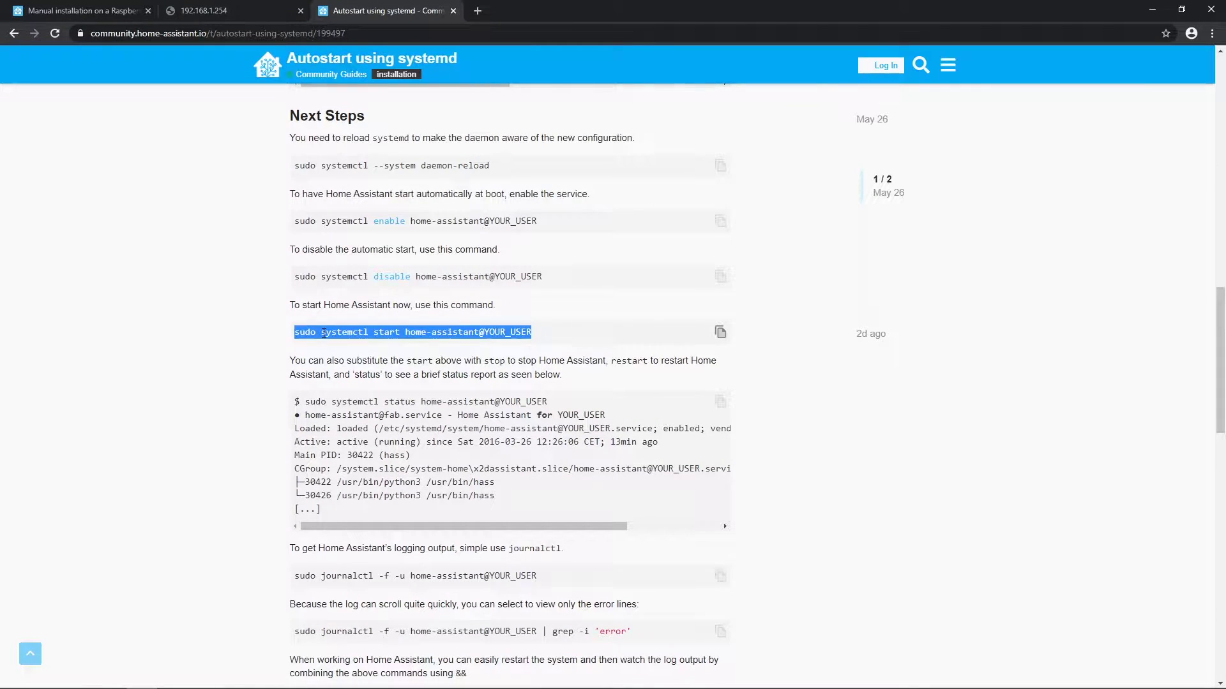
right_click(323, 334)
click(353, 344)
click(572, 332)
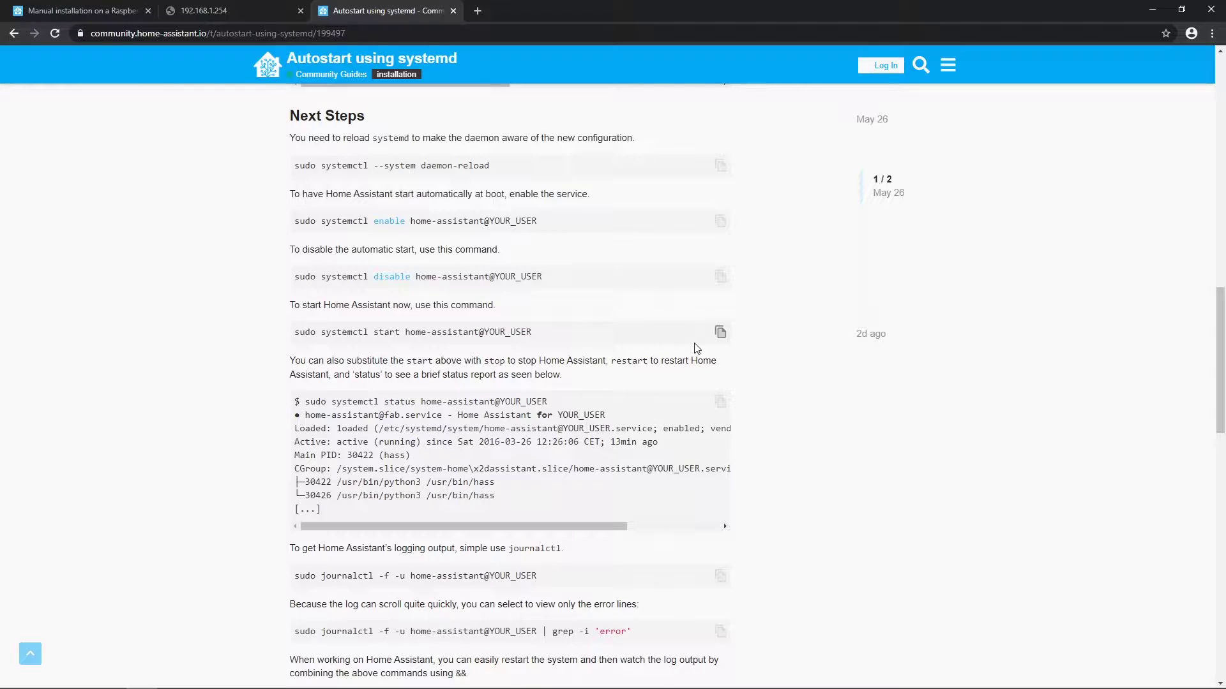
key(alt+Tab)
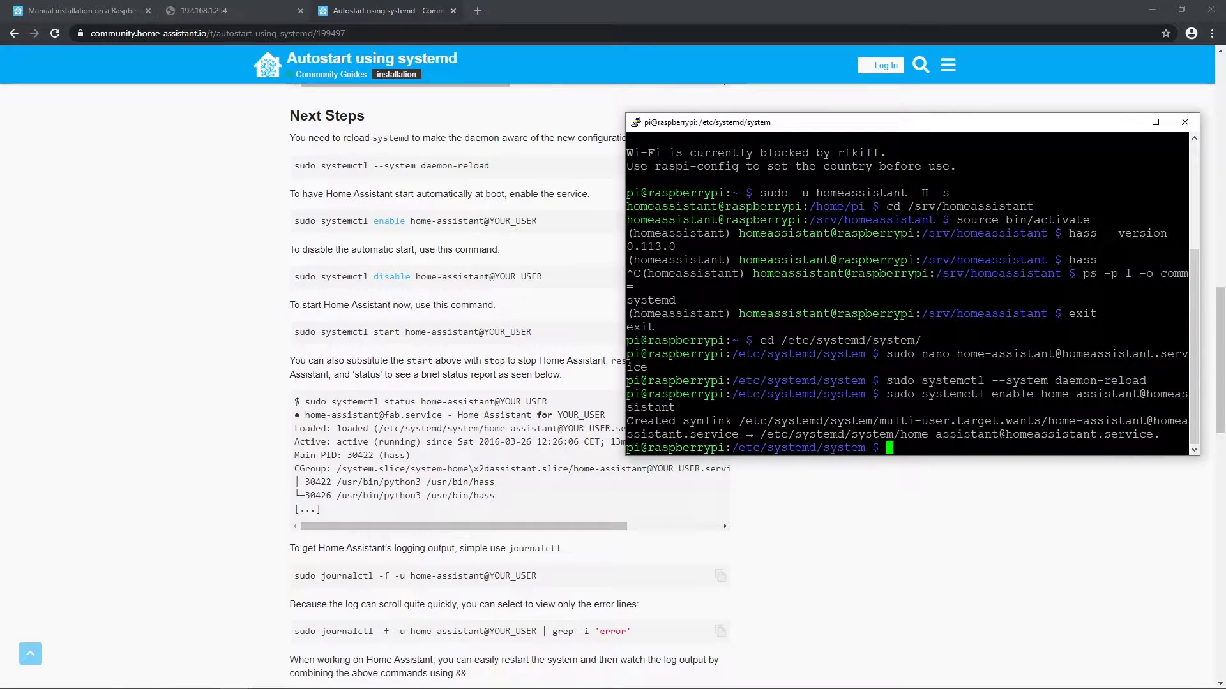
key(shift+Insert)
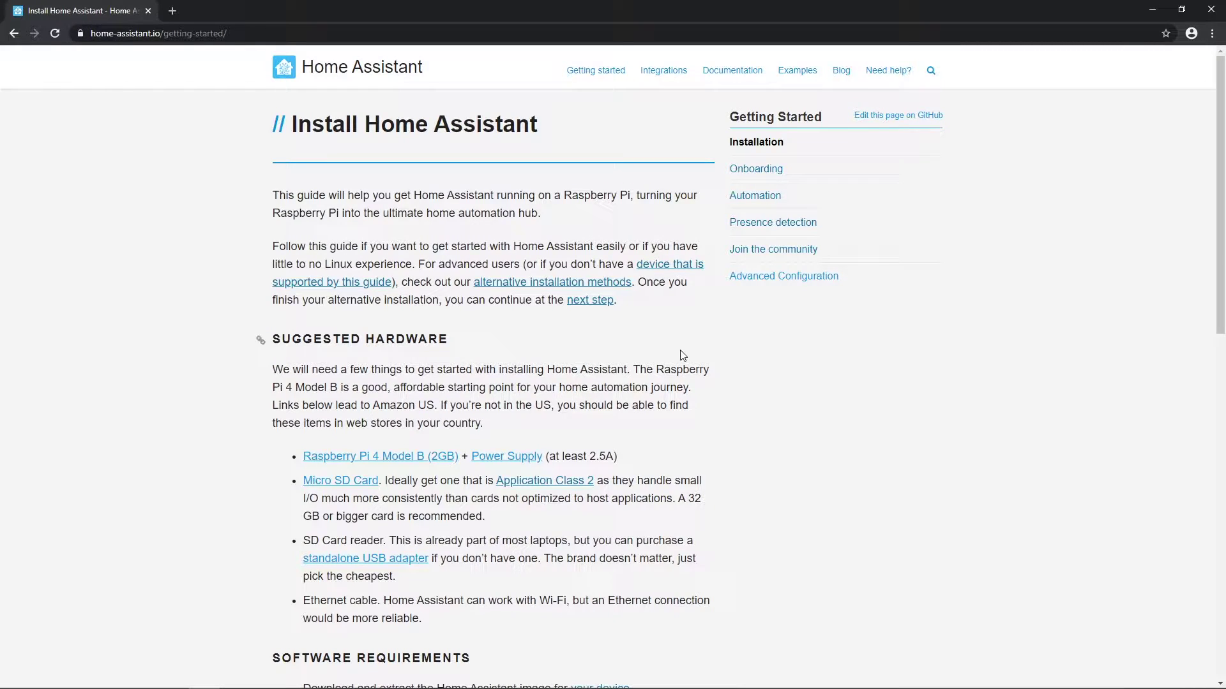
Step: Read through the Install Home Assistant page and highlight the 'alternative installation methods' link
scroll(694, 342, down, 3)
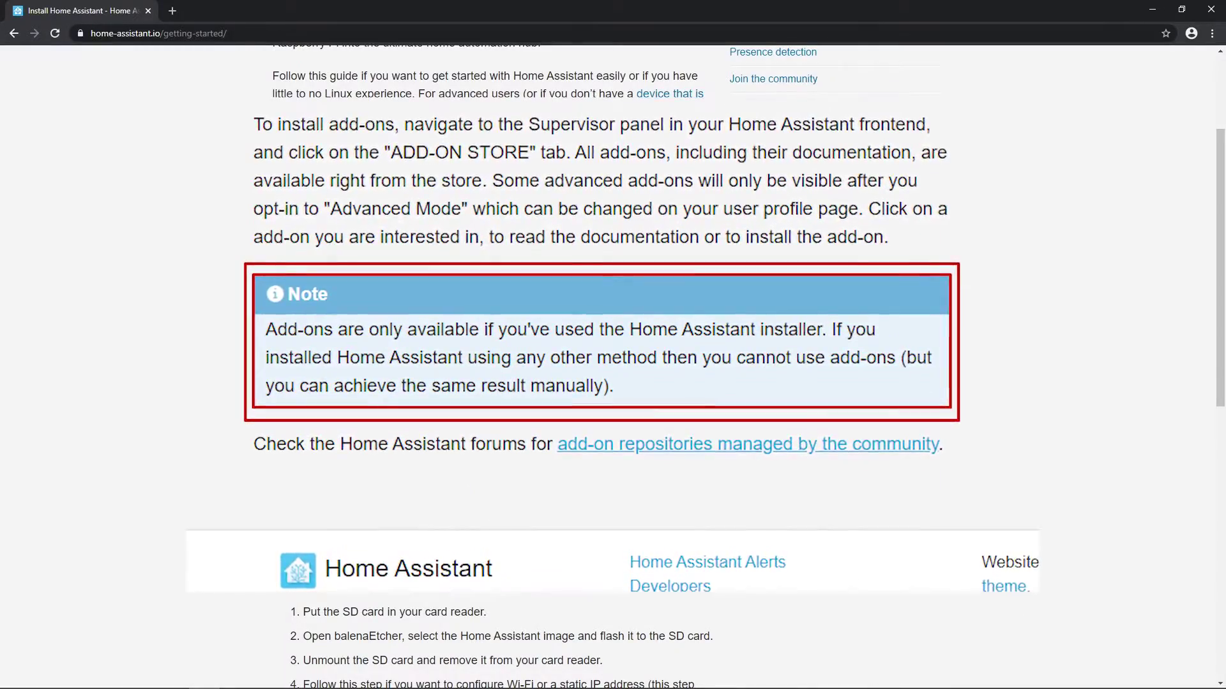
scroll(613, 383, down, 5)
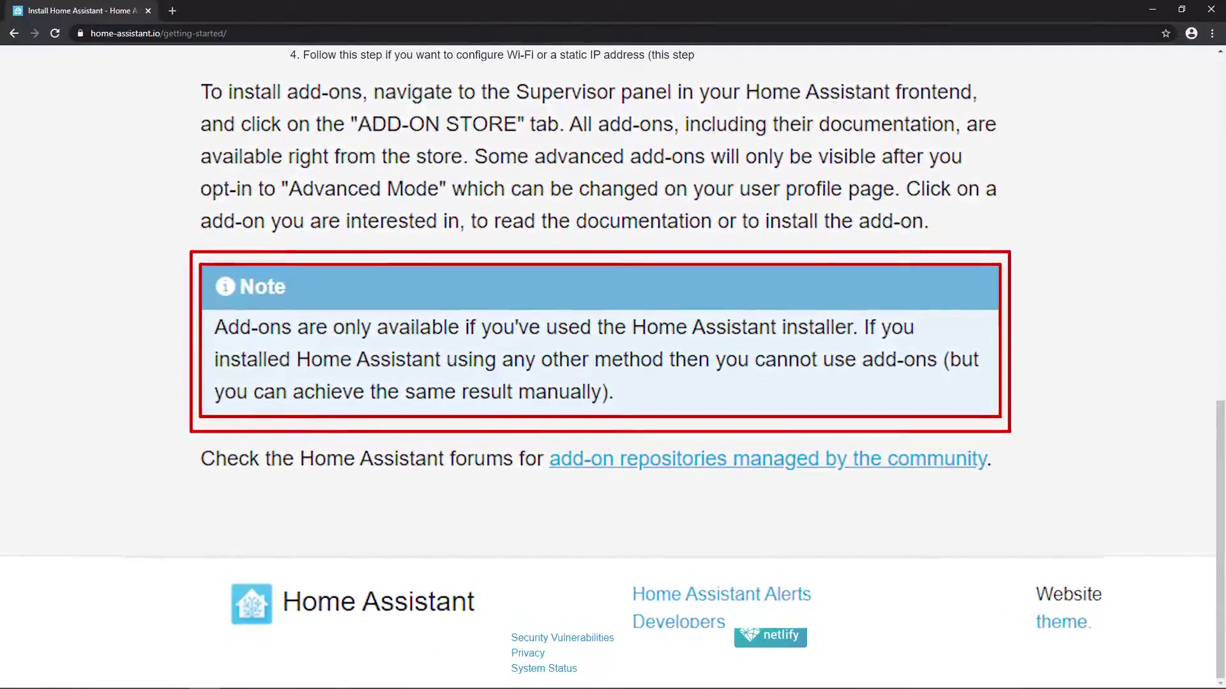
scroll(612, 383, up, 3)
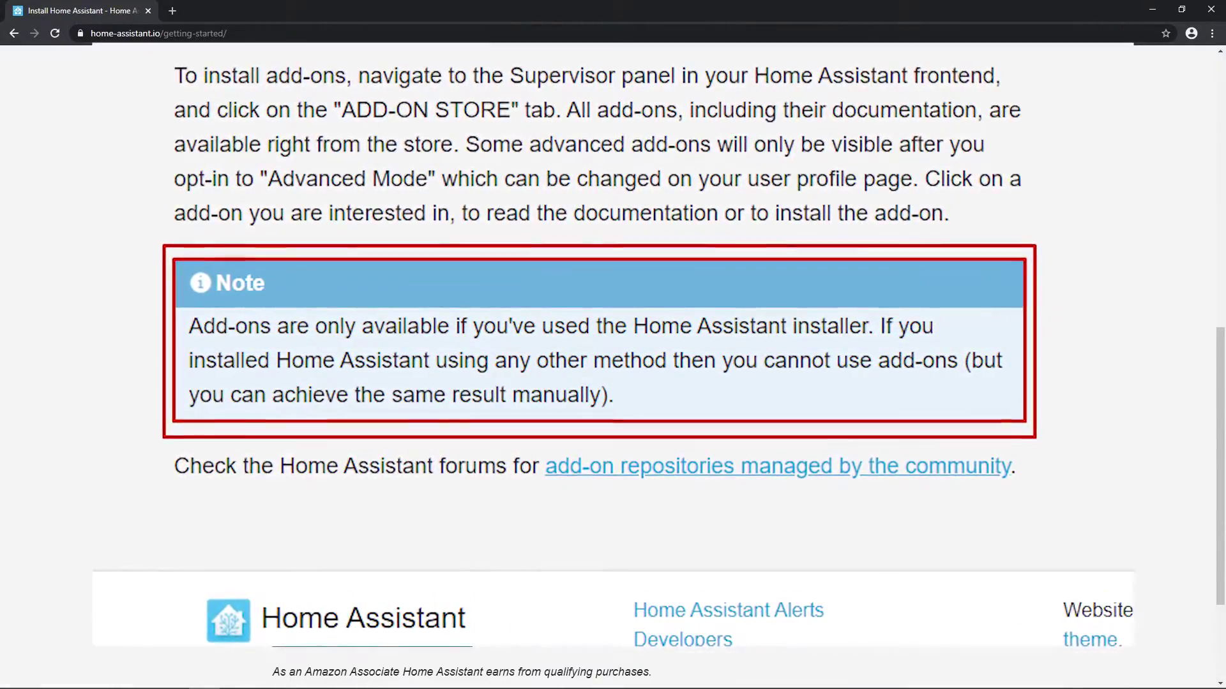
scroll(491, 304, up, 10)
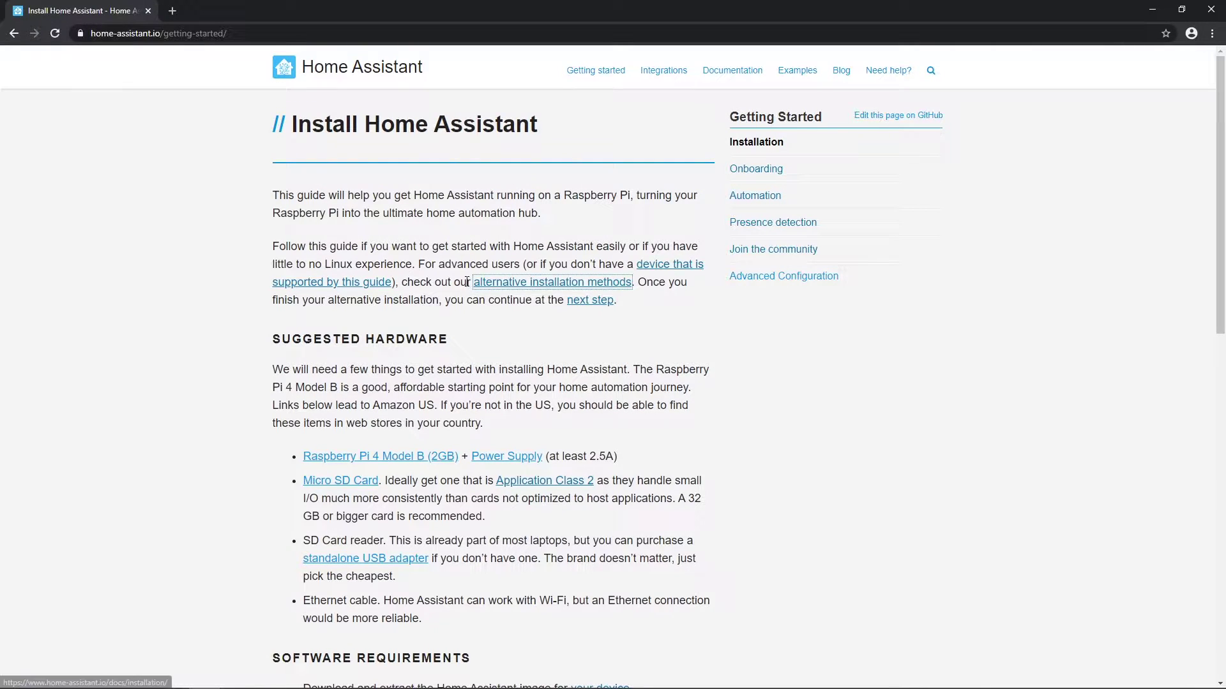
drag(467, 282, 608, 282)
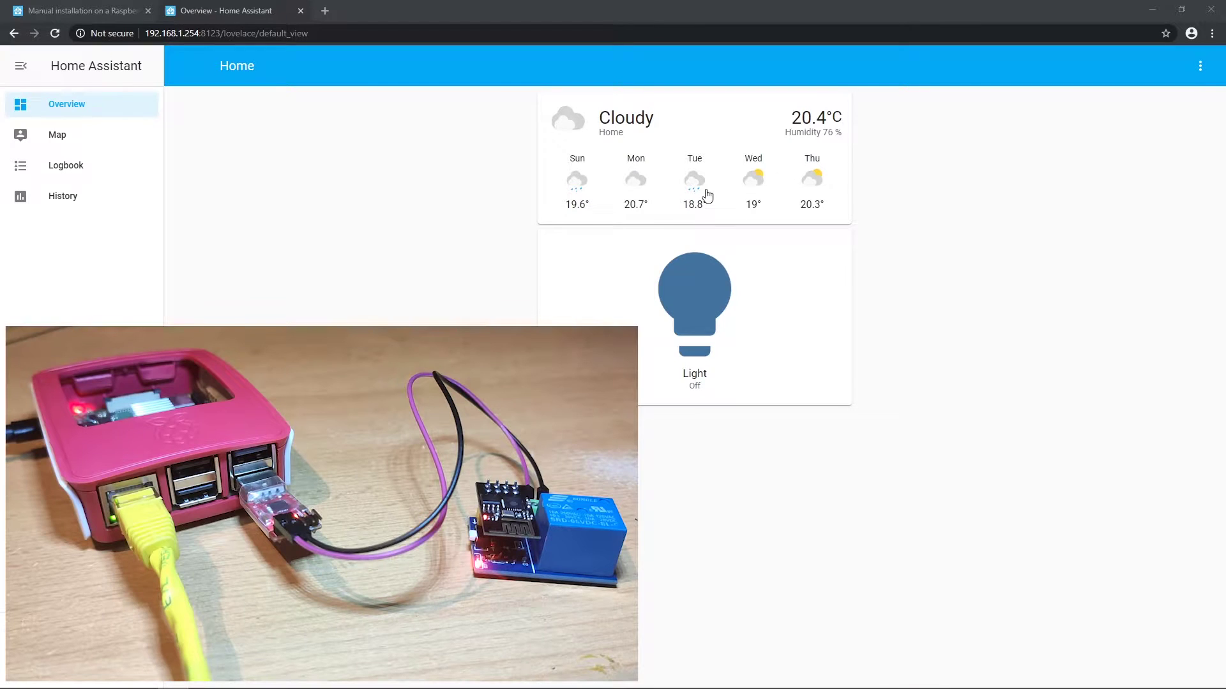
Step: Toggle the dashboard Light on and off four times, leaving it off
click(688, 329)
click(690, 329)
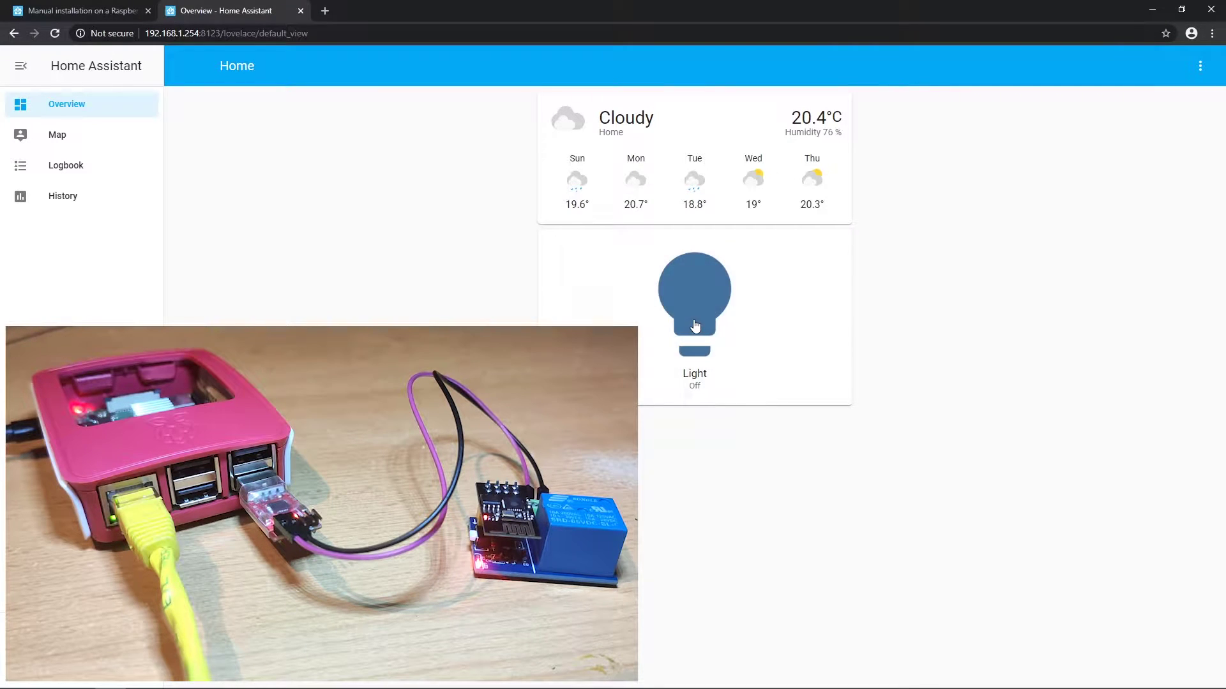
click(694, 327)
click(695, 326)
click(695, 326)
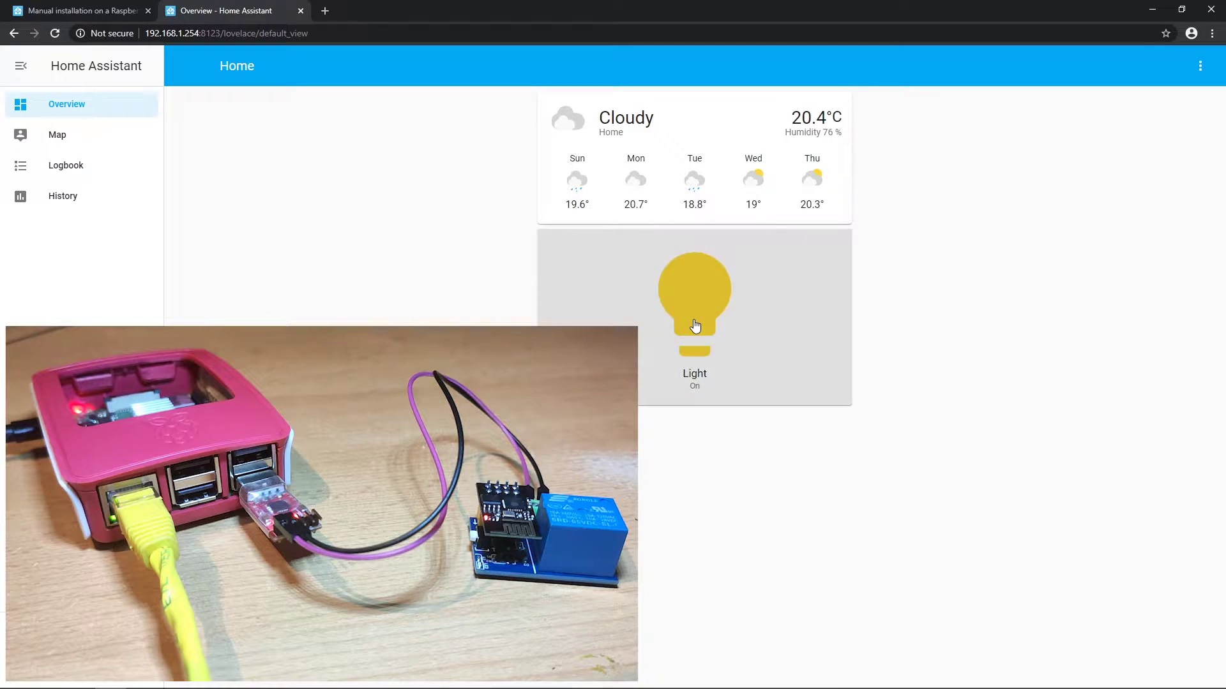
click(695, 326)
click(695, 327)
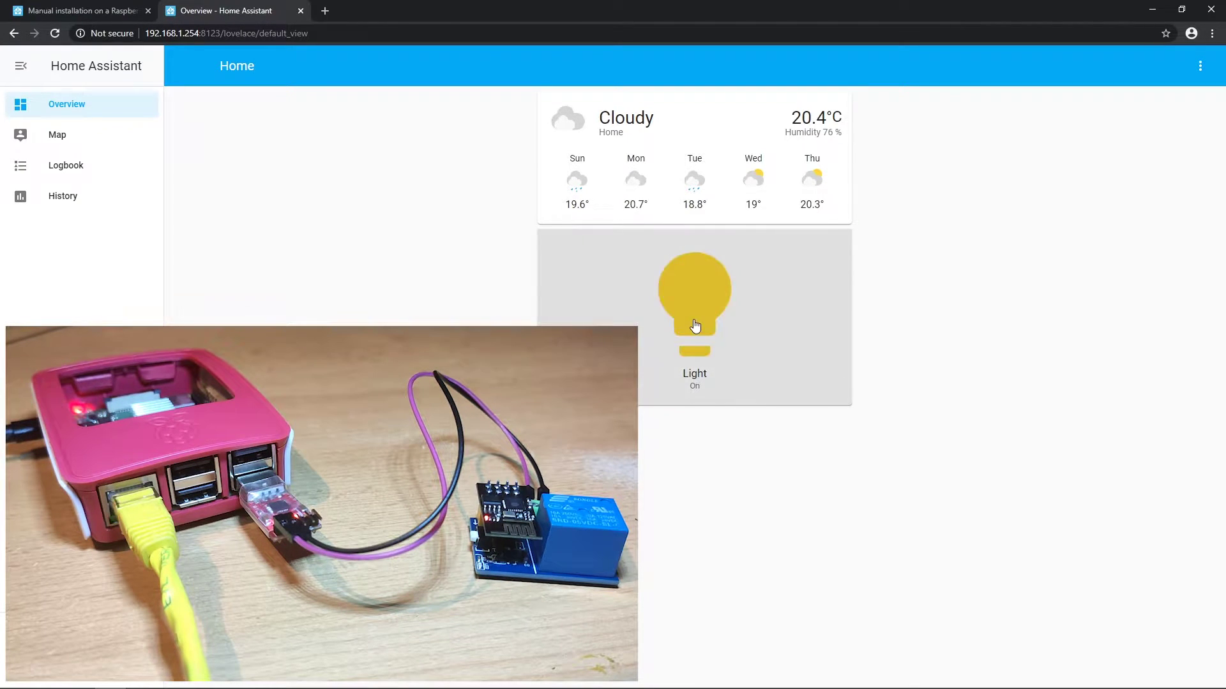
click(695, 326)
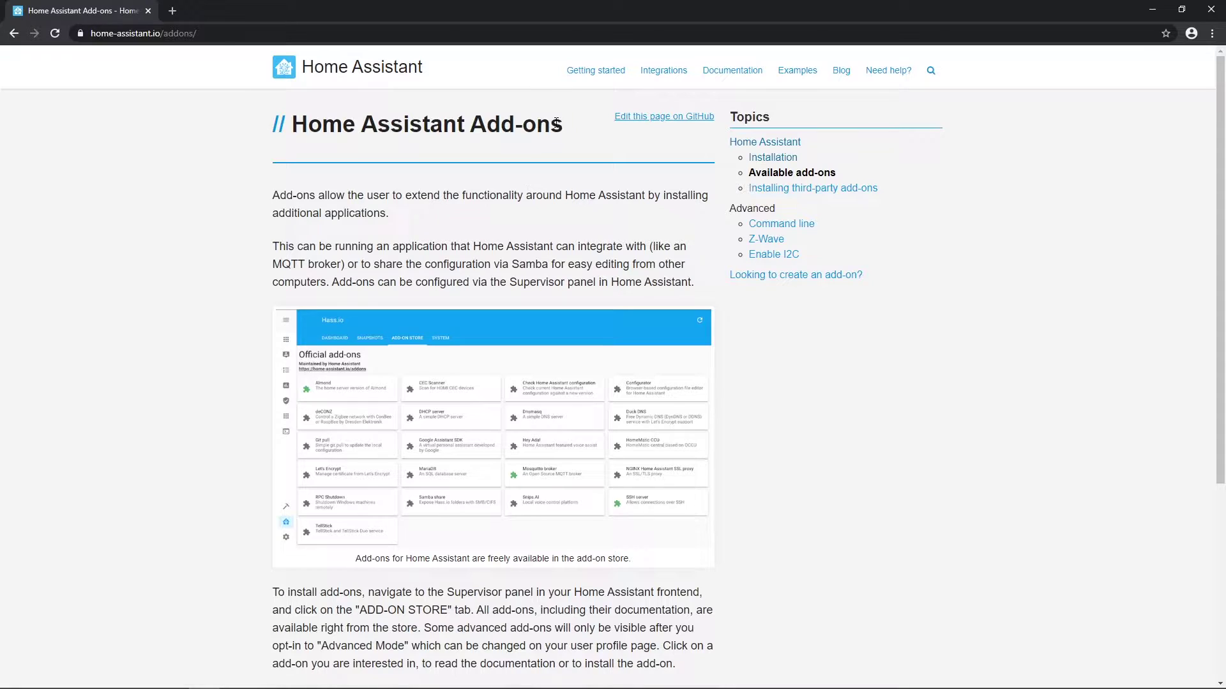
Step: Highlight the Add-ons heading, scroll down, and close the enlarged add-on store image with Ctrl+W
drag(564, 125, 298, 125)
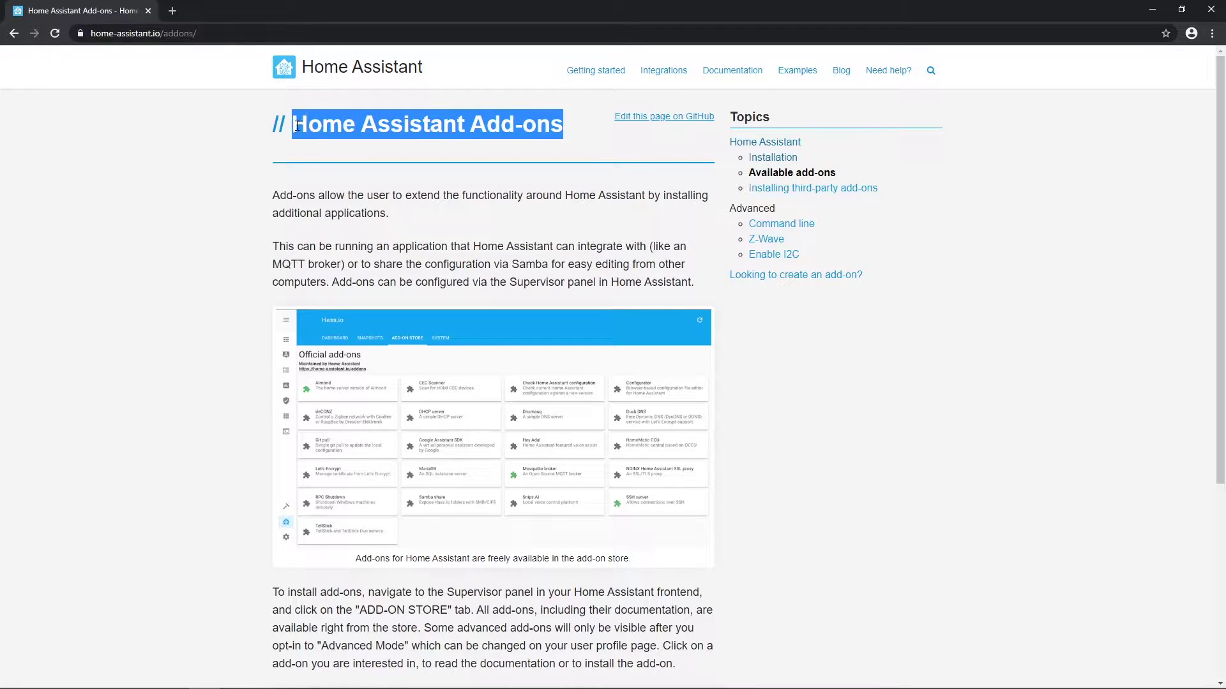
click(463, 125)
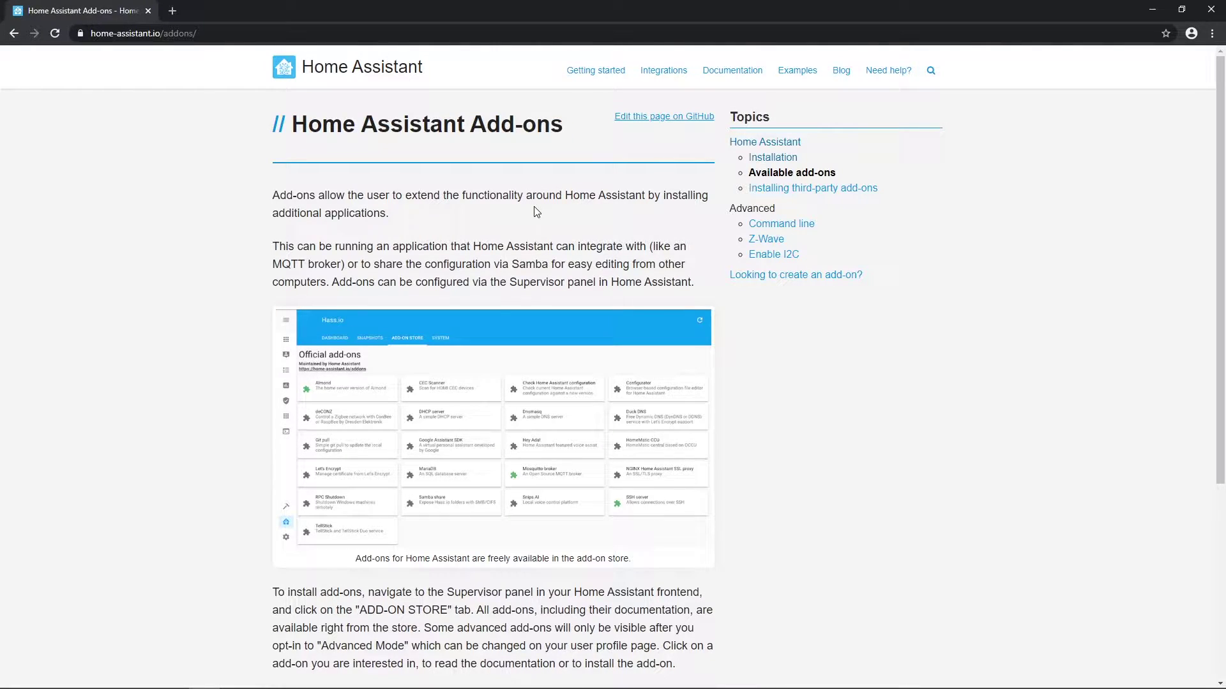
scroll(537, 212, down, 3)
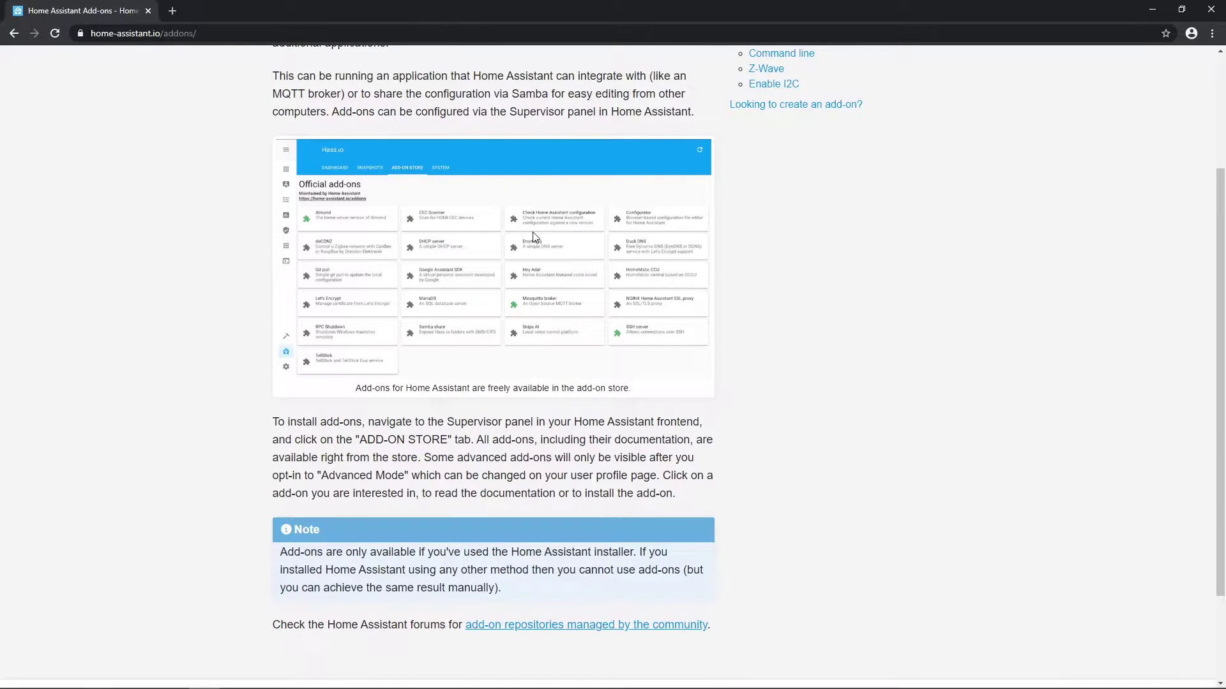
scroll(531, 263, down, 5)
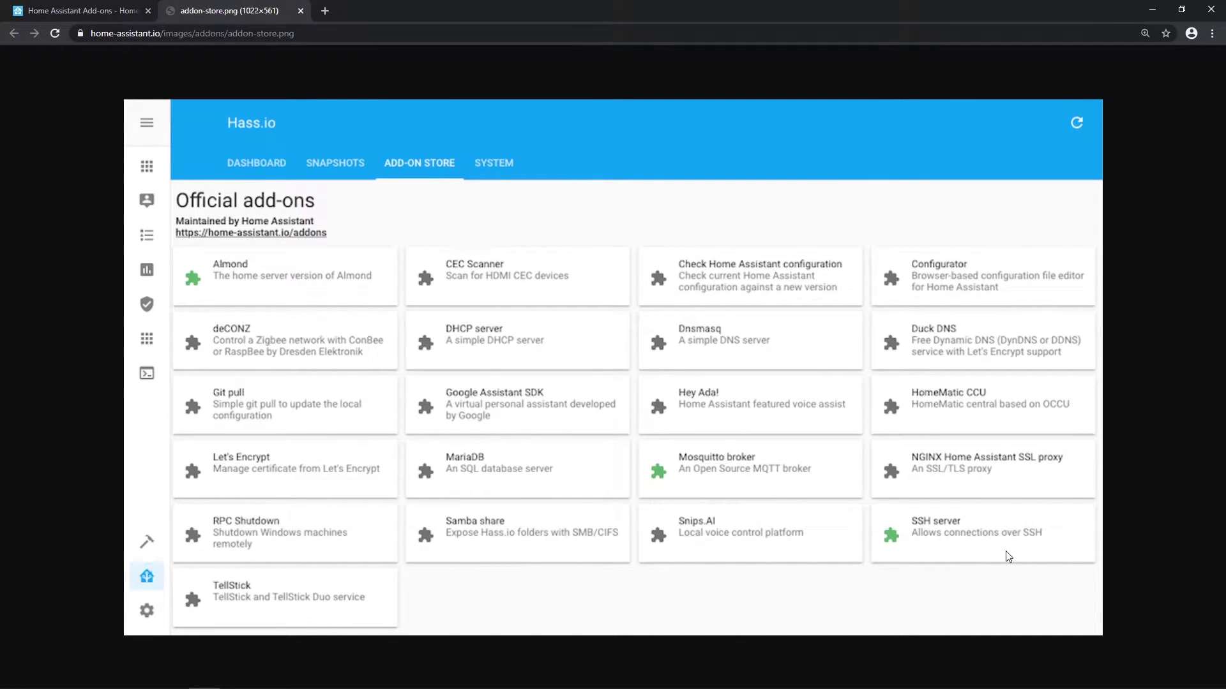
key(ctrl+w)
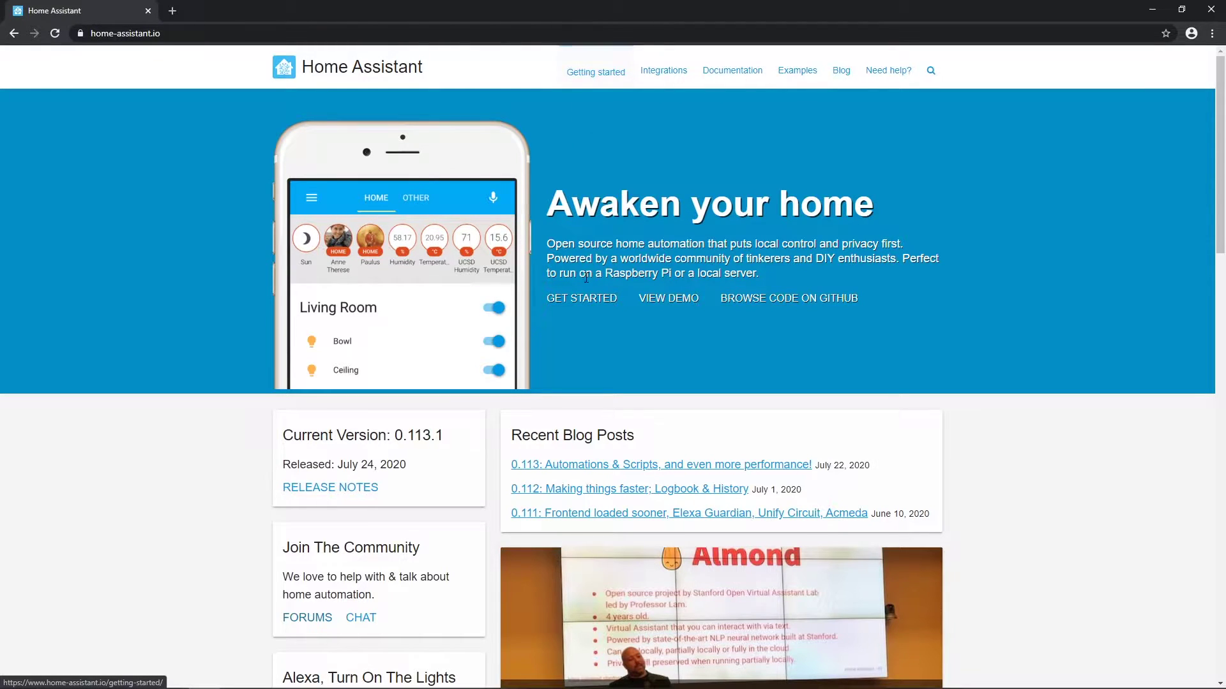
Step: Go from GET STARTED through alternative installation methods to the 'venv (as another user)' guide
click(586, 303)
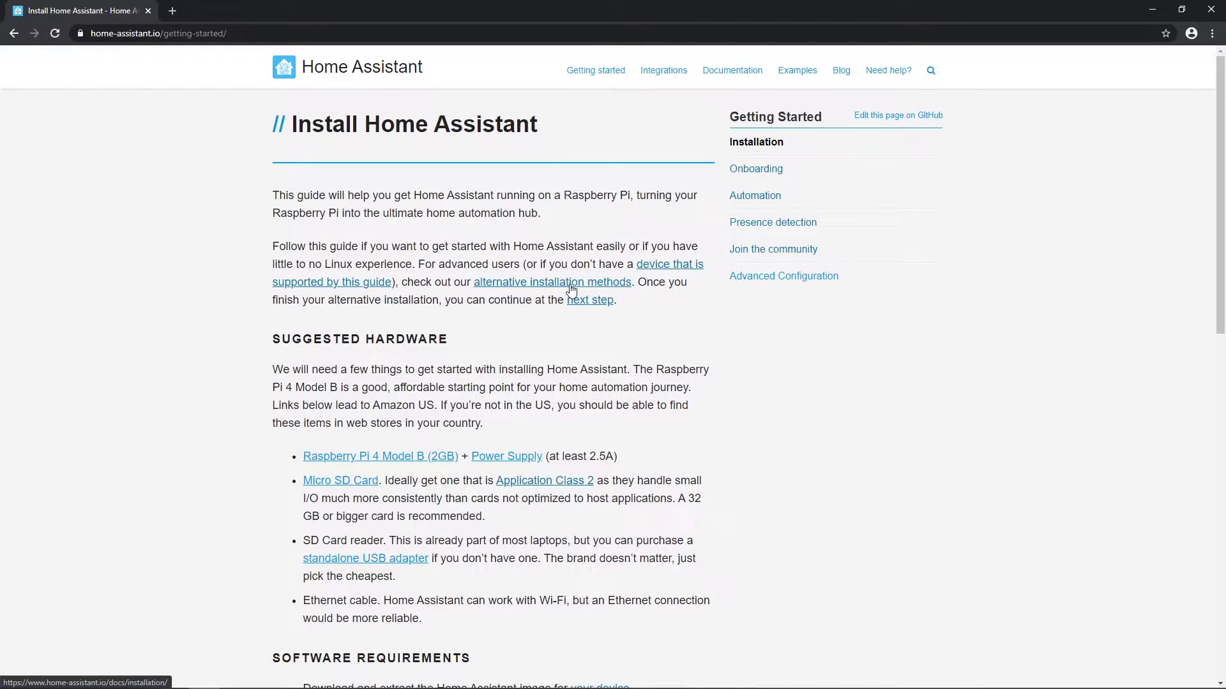
click(571, 291)
scroll(498, 268, down, 10)
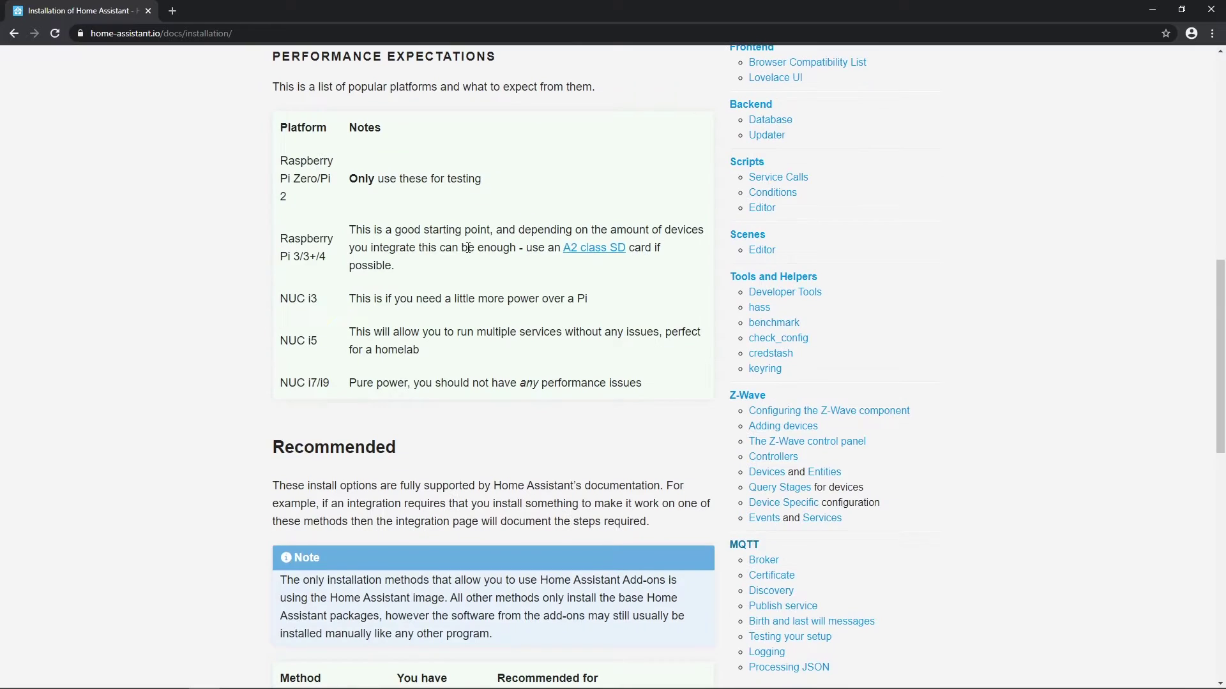
scroll(468, 248, down, 7)
scroll(661, 316, up, 2)
drag(279, 242, 639, 297)
scroll(638, 297, down, 5)
click(566, 348)
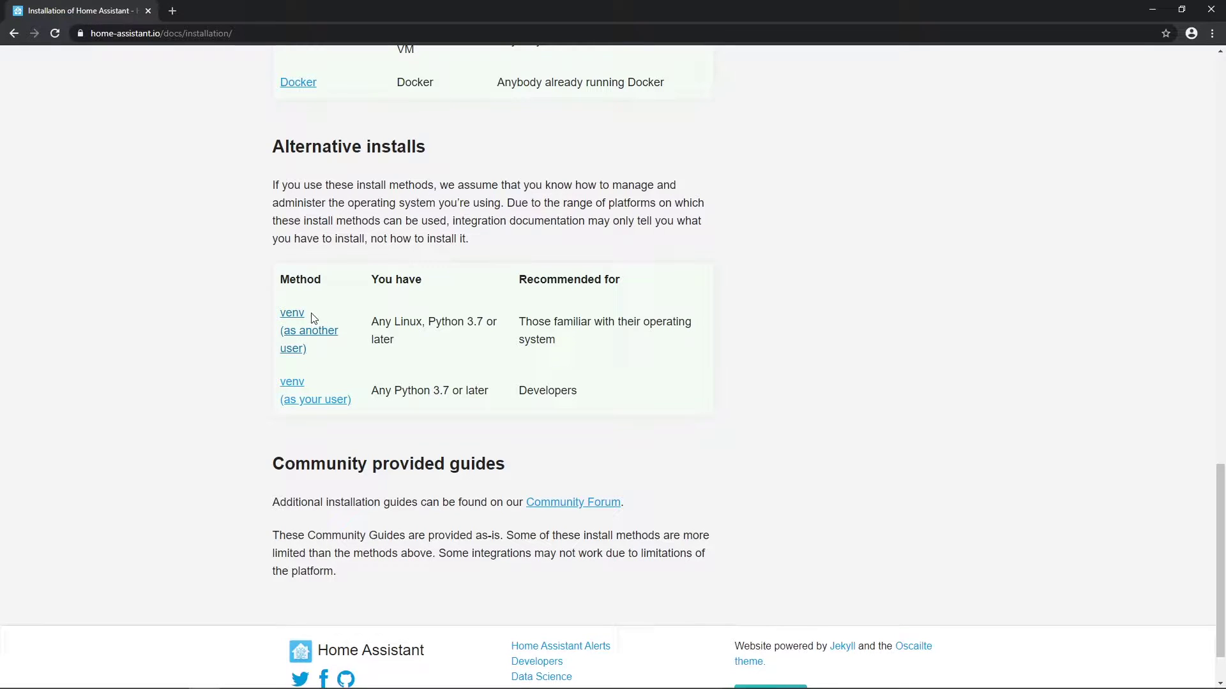
click(291, 318)
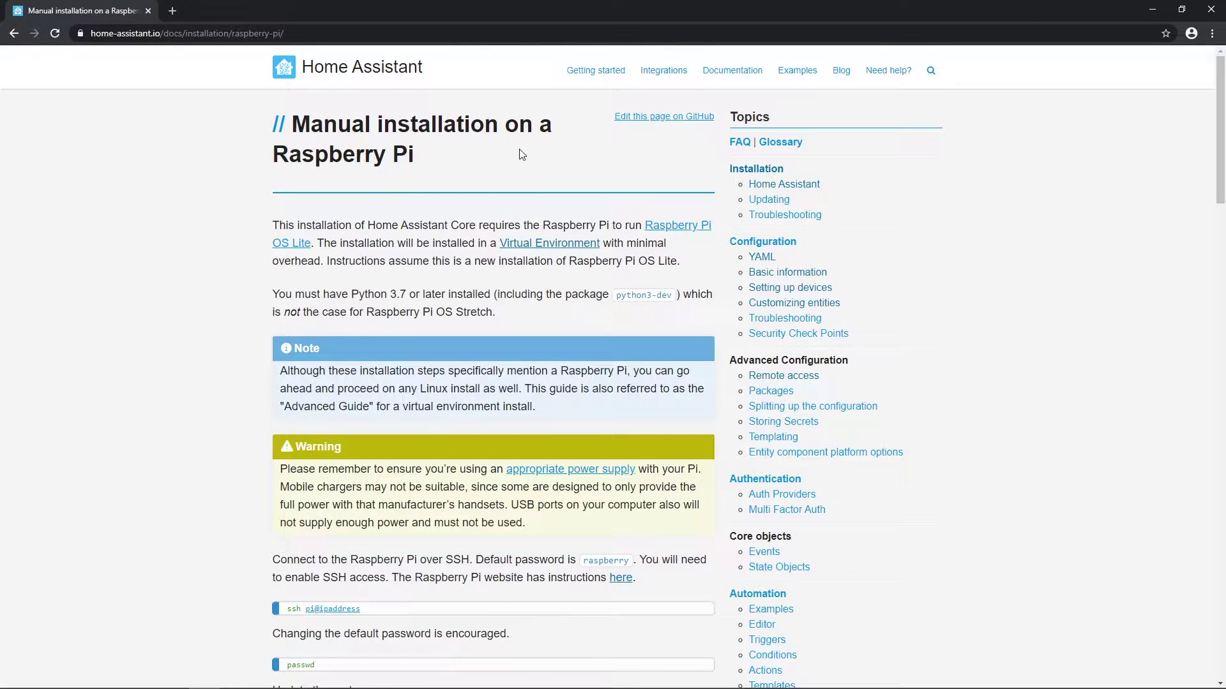
Step: Open the Raspberry Pi OS Lite and Virtual Environment links from the manual install guide separately
mouse_move(416, 157)
mouse_down()
mouse_move(293, 125)
mouse_move(413, 147)
mouse_up()
click(479, 156)
right_click(678, 226)
click(695, 237)
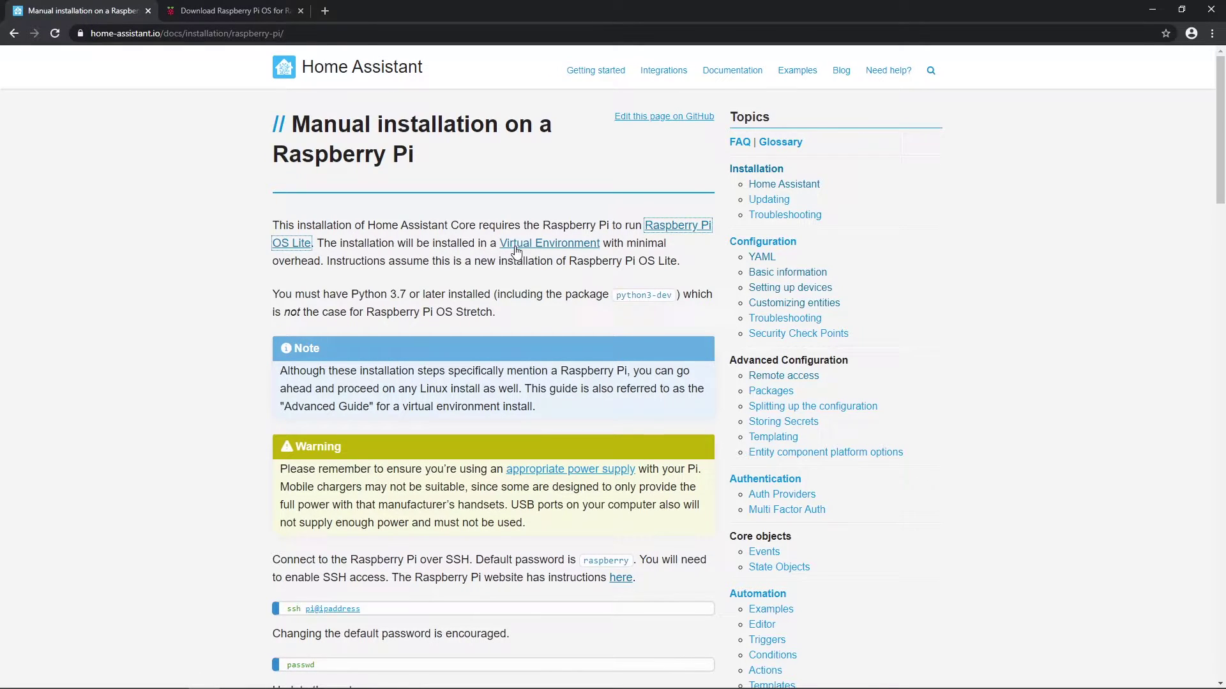
right_click(541, 248)
click(544, 253)
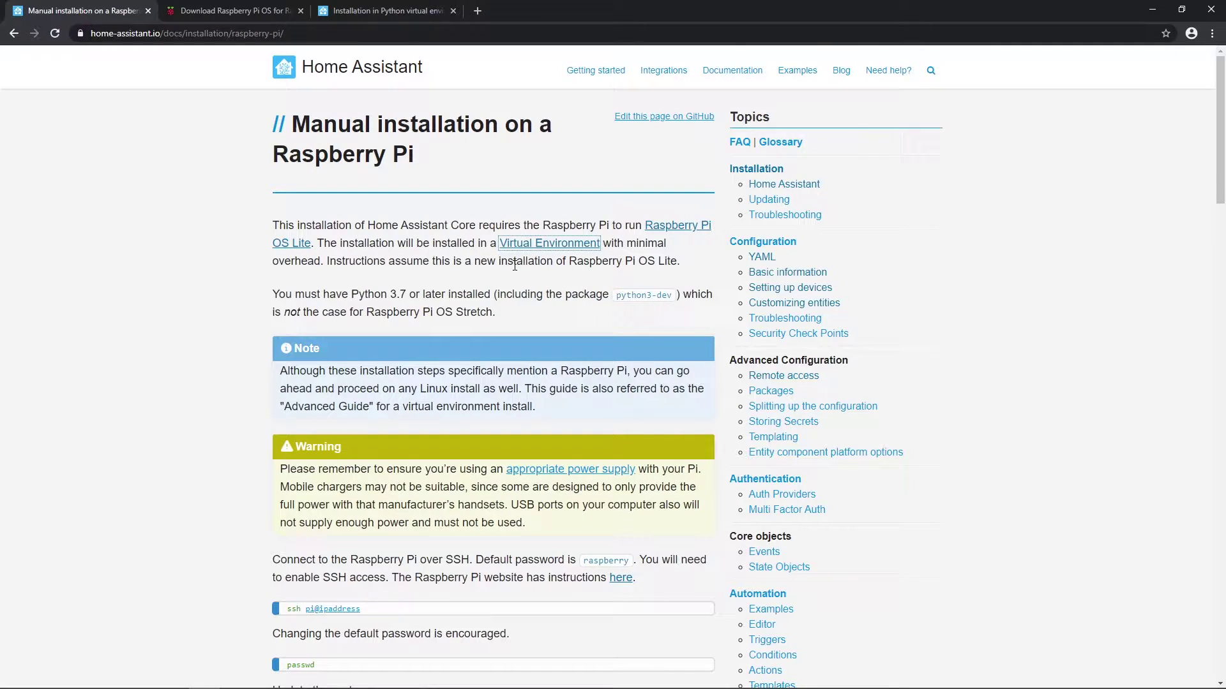
Step: Highlight the Raspberry Pi OS Lite and Python 3.7 requirement paragraphs
click(607, 261)
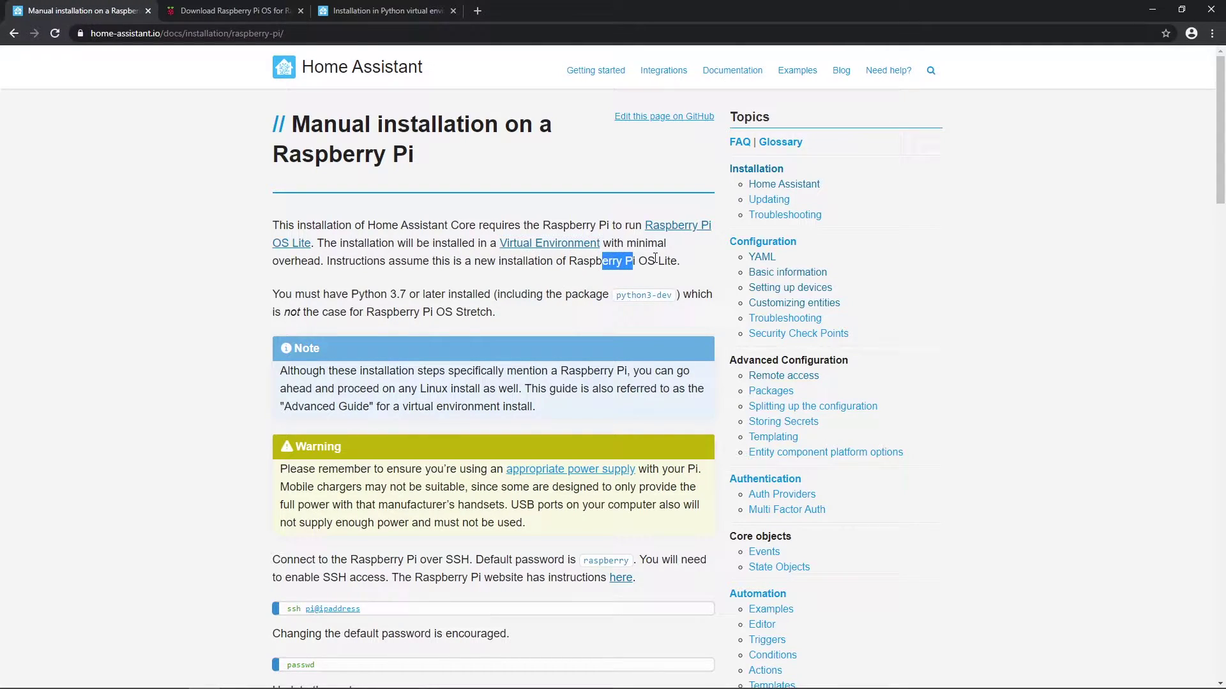
click(514, 295)
drag(278, 295, 542, 312)
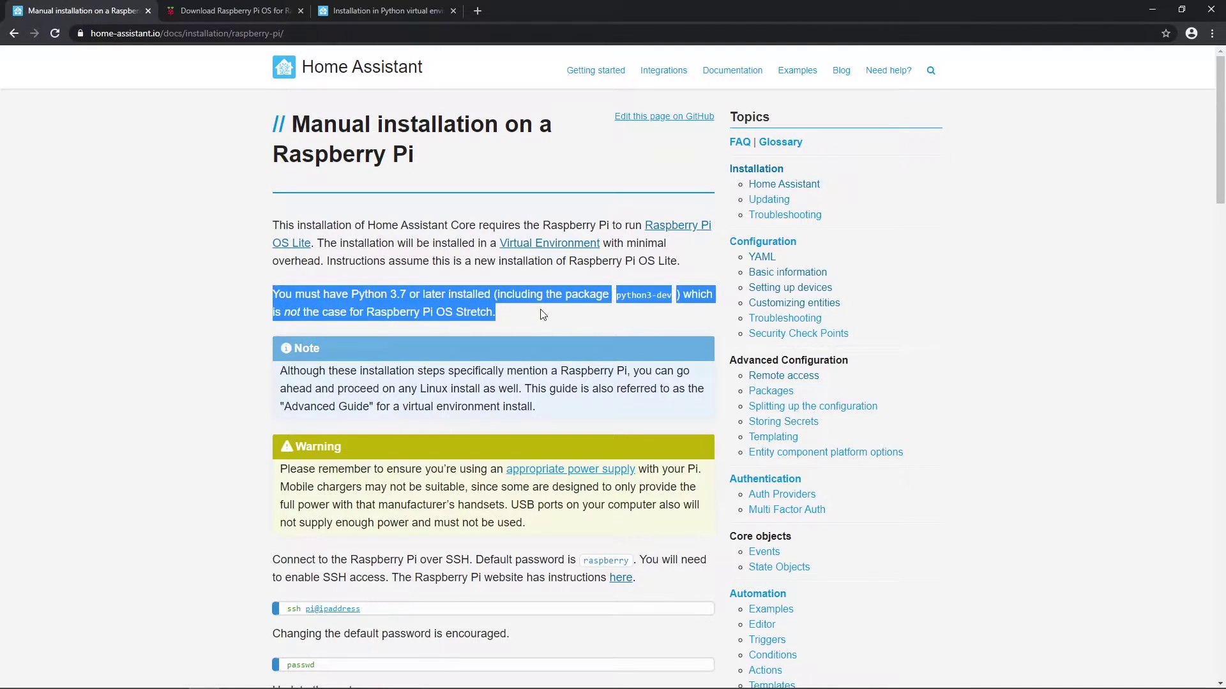
click(516, 313)
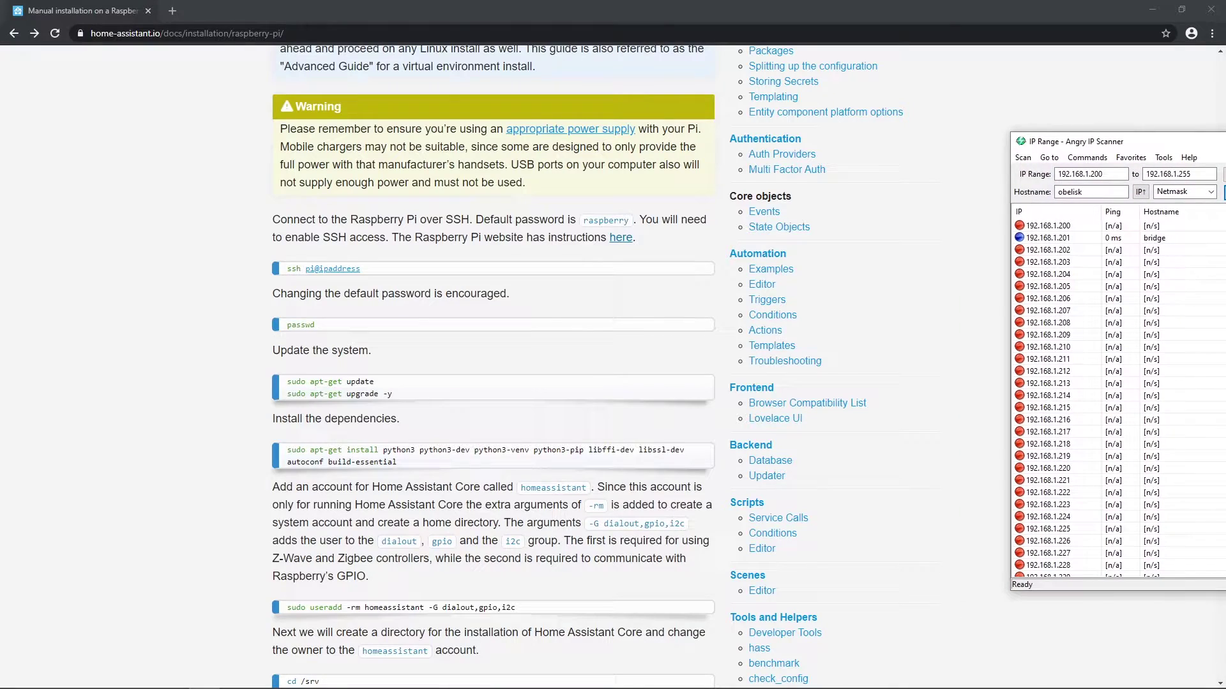
Step: Centre Angry IP Scanner and change the last digits of the IP range start address
drag(1213, 148, 775, 121)
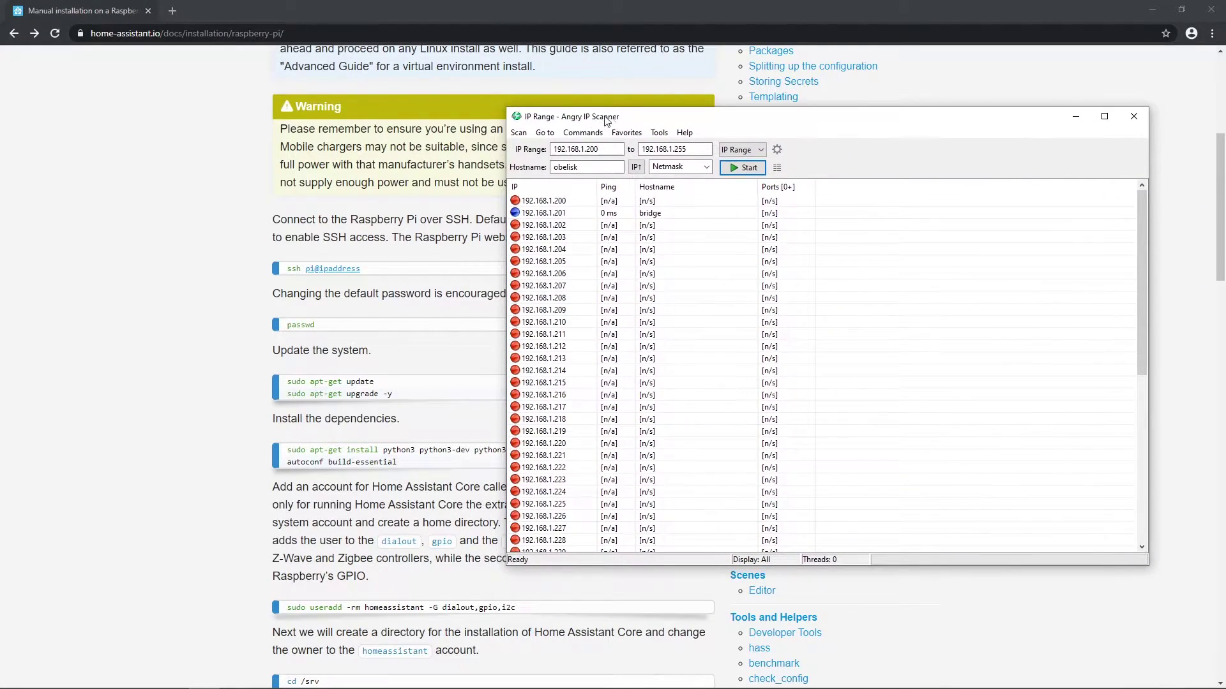
click(609, 153)
drag(599, 149, 586, 149)
text(1)
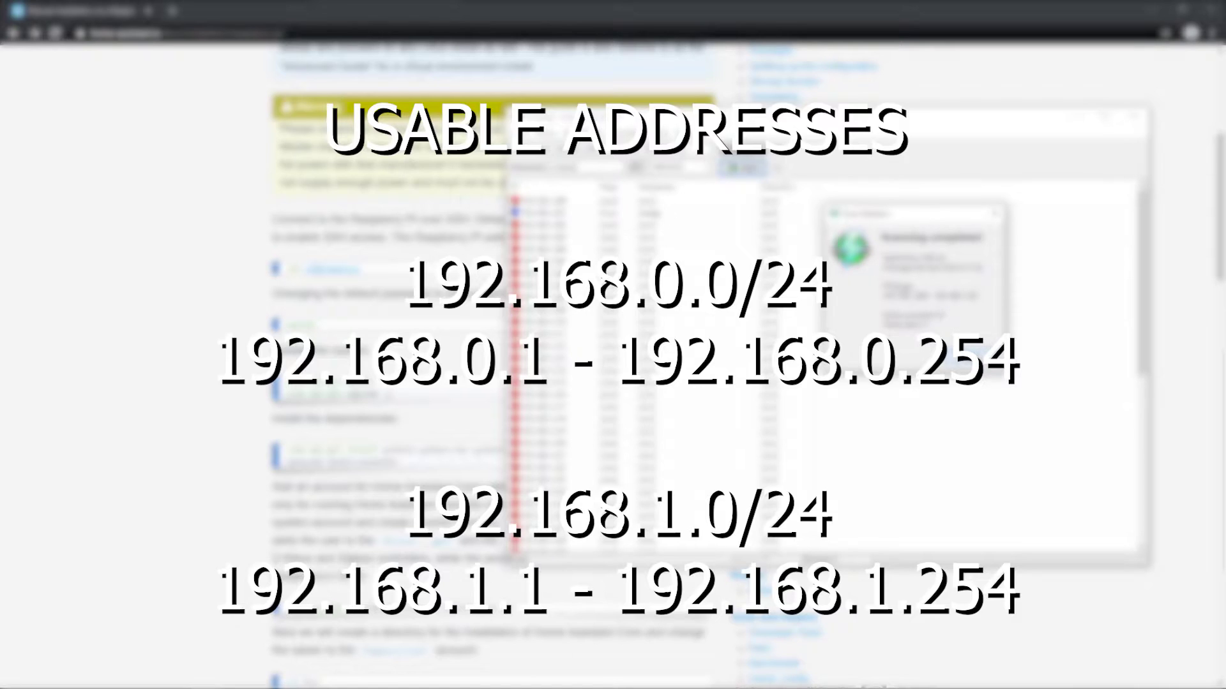
Step: Dismiss the scan-completed notice and scroll the results to find 192.168.1.254
click(977, 353)
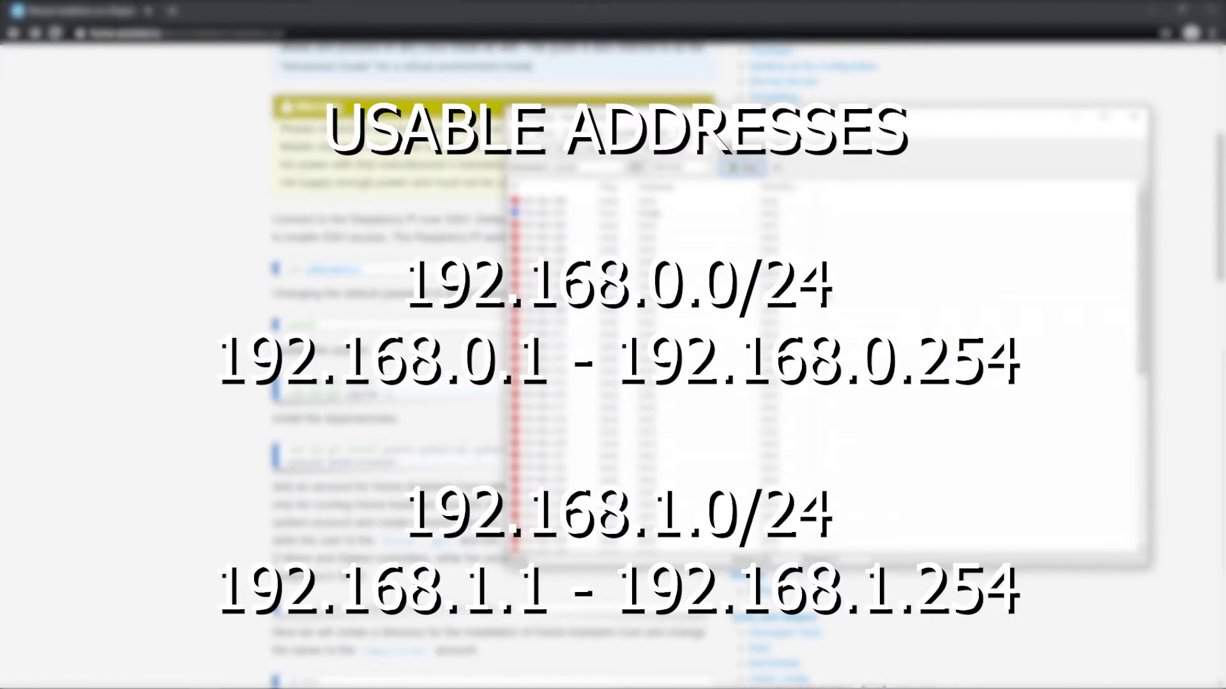
scroll(833, 300, down, 10)
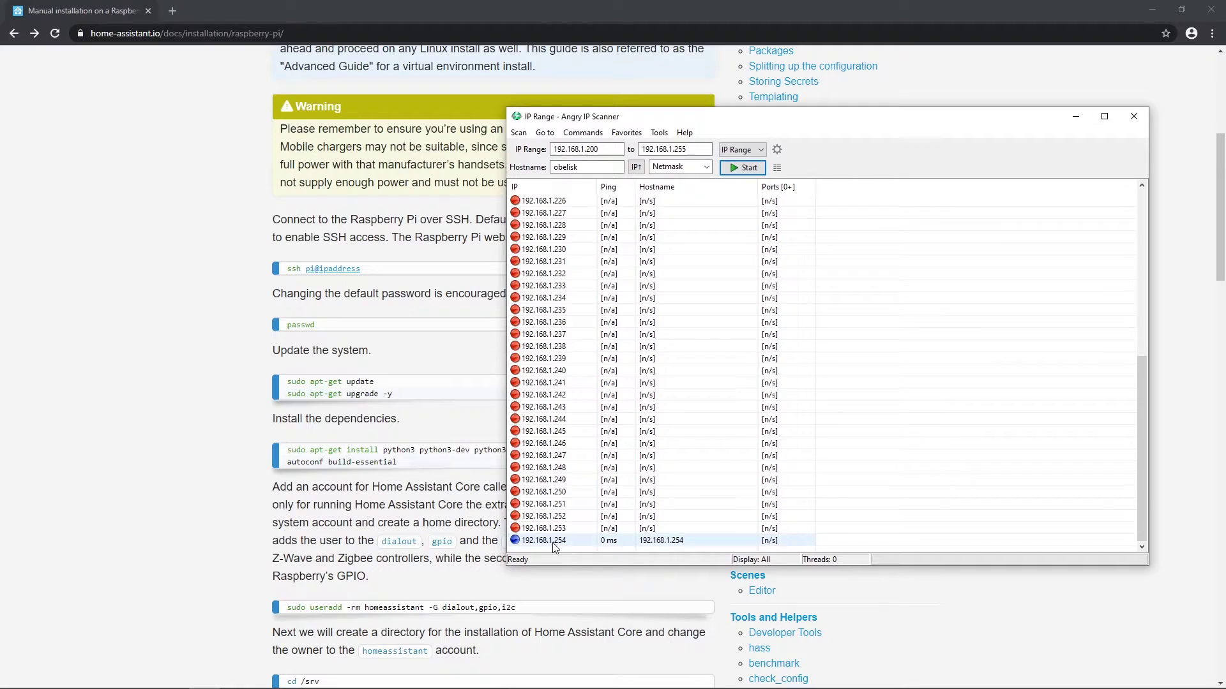
scroll(611, 272, up, 9)
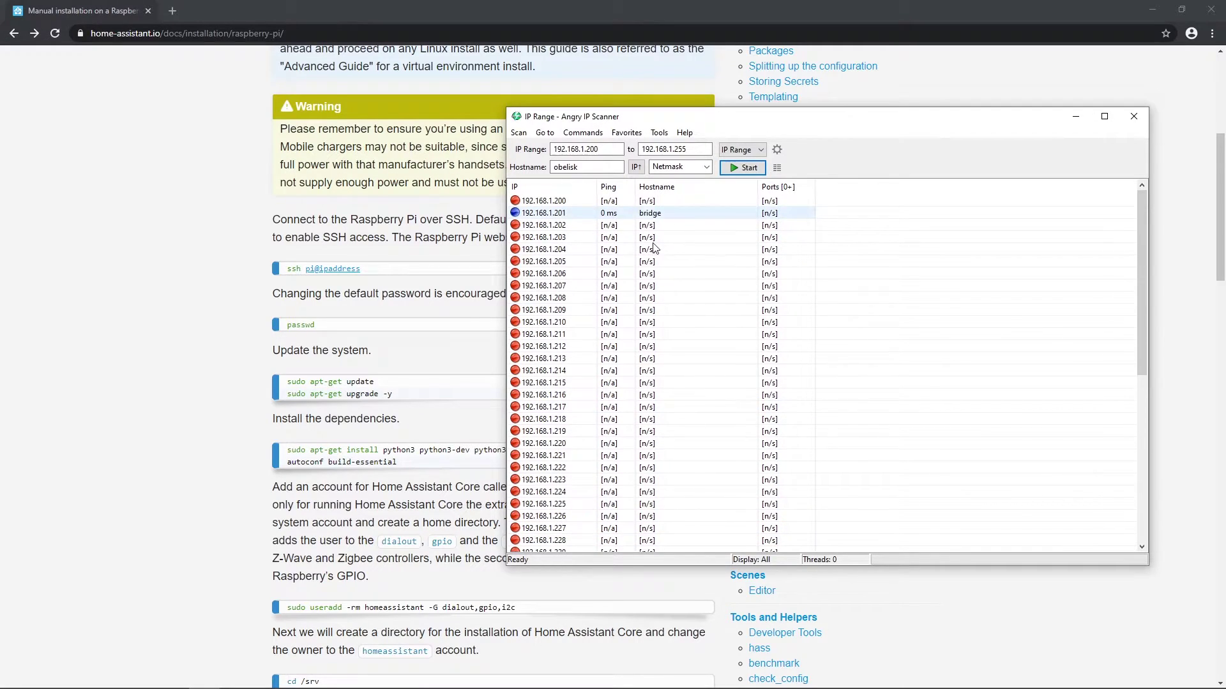
scroll(641, 447, down, 9)
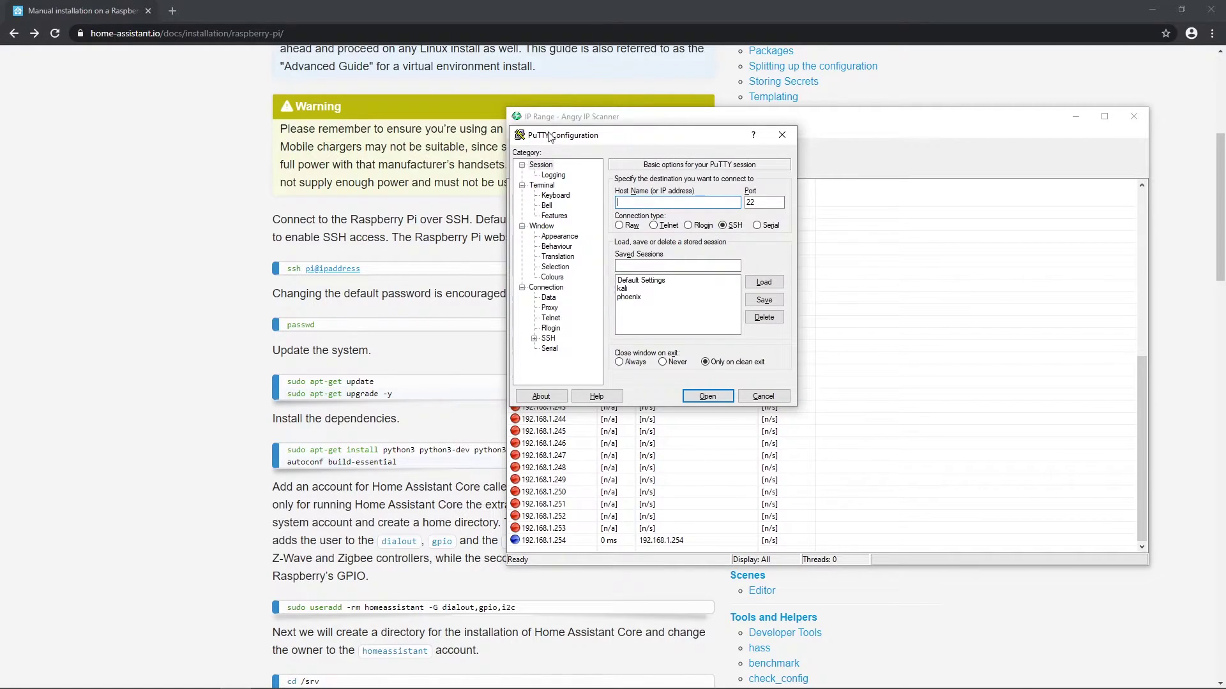
Step: Connect PuTTY to 192.168.1.254 and log in as the default pi user
text(192.168.1.254)
click(715, 396)
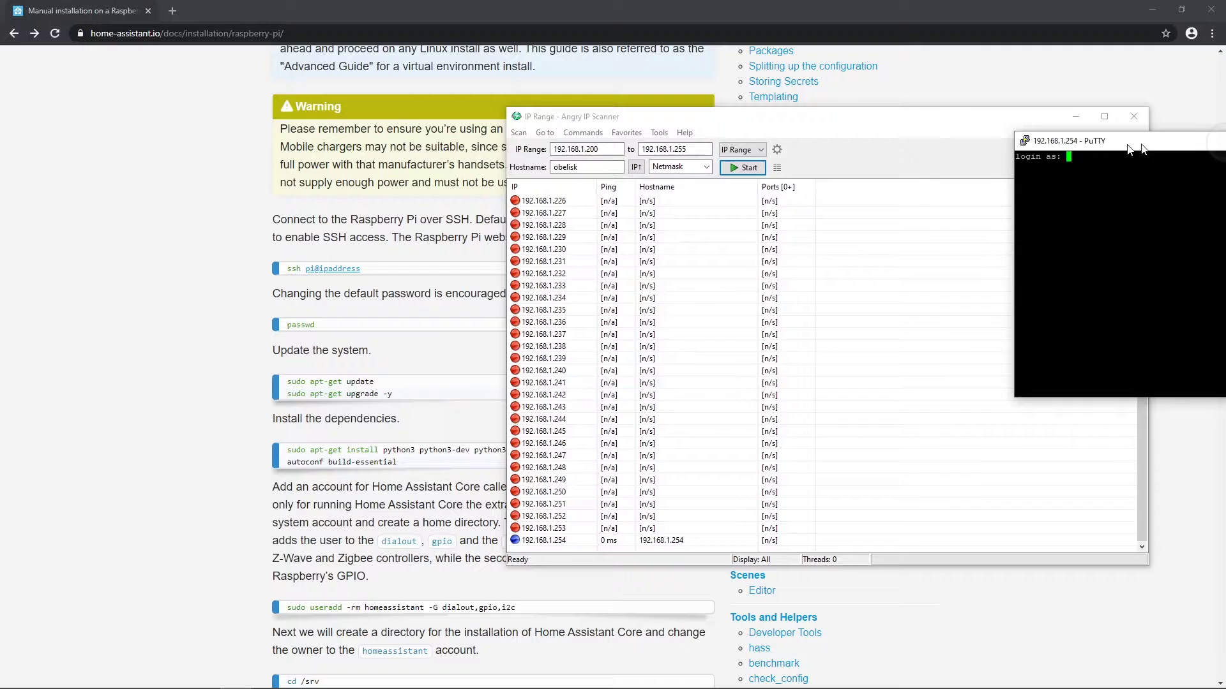
drag(1145, 136, 642, 144)
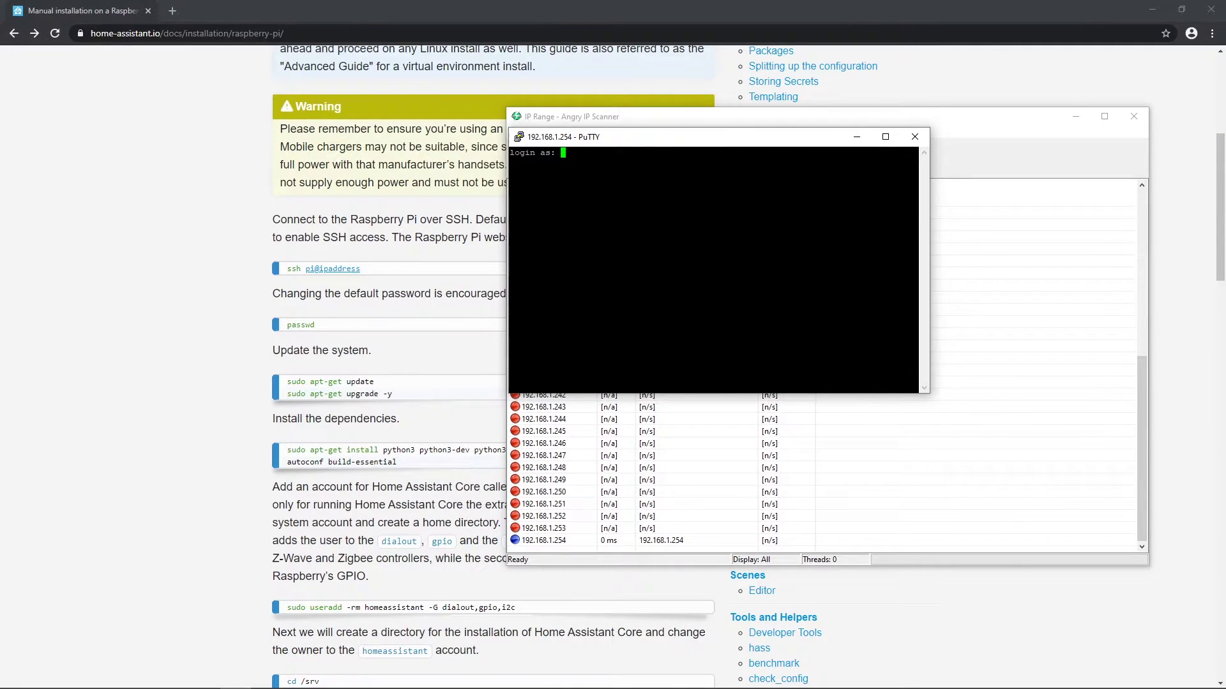
text(pi)
key(Return)
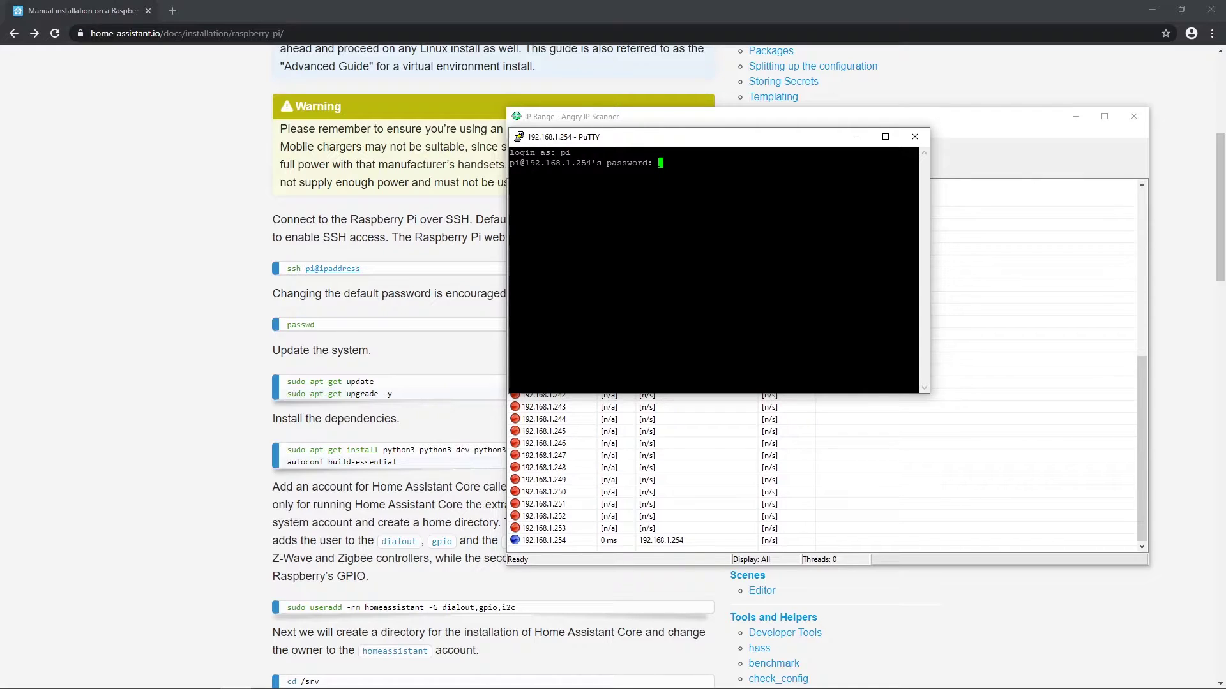
key(Return)
Step: Change the pi account password with passwd and type sudo apt-get update
text(passwd)
key(Return)
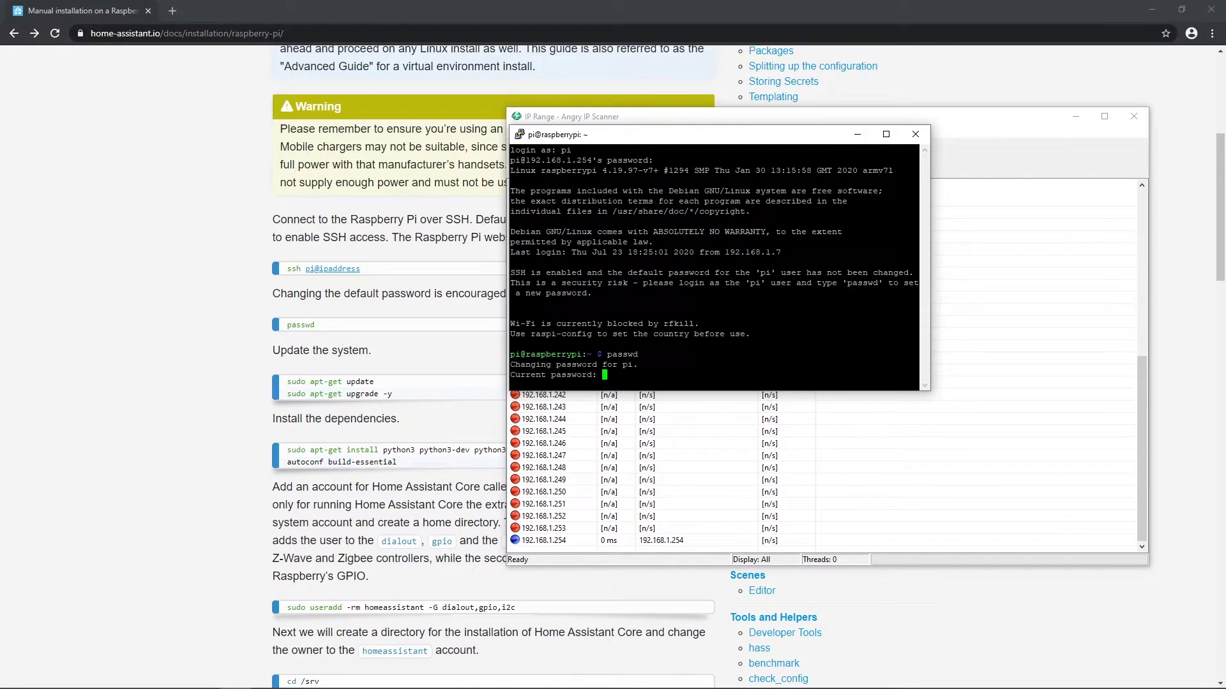
key(Return)
key(Return)
key(Return)
key(Return)
key(Return)
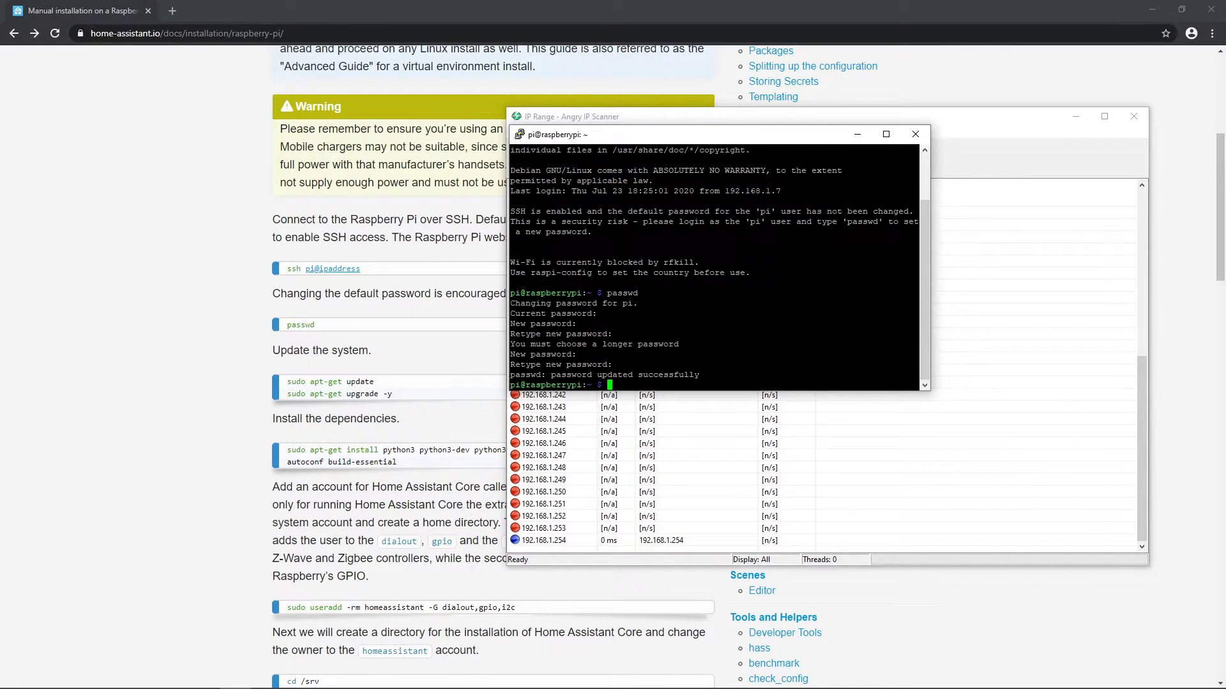
text(sudo apt-get update)
Step: Run the system update and dependency install, and paste the homeassistant account creation command
key(Return)
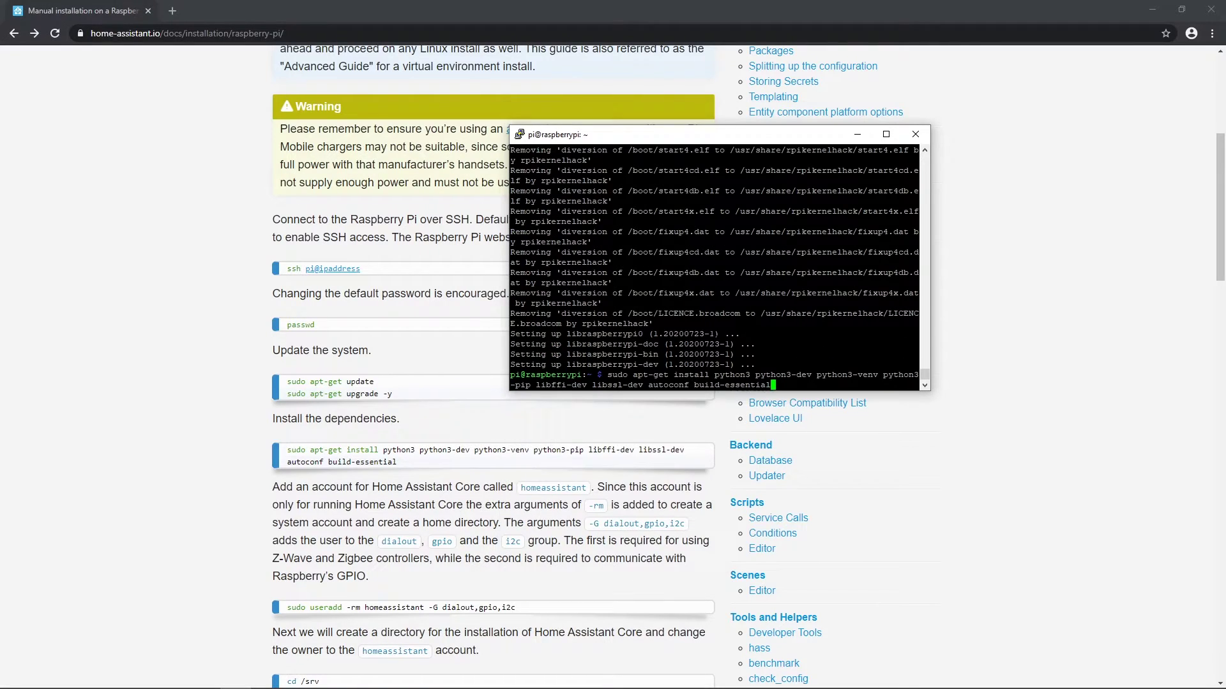
key(Return)
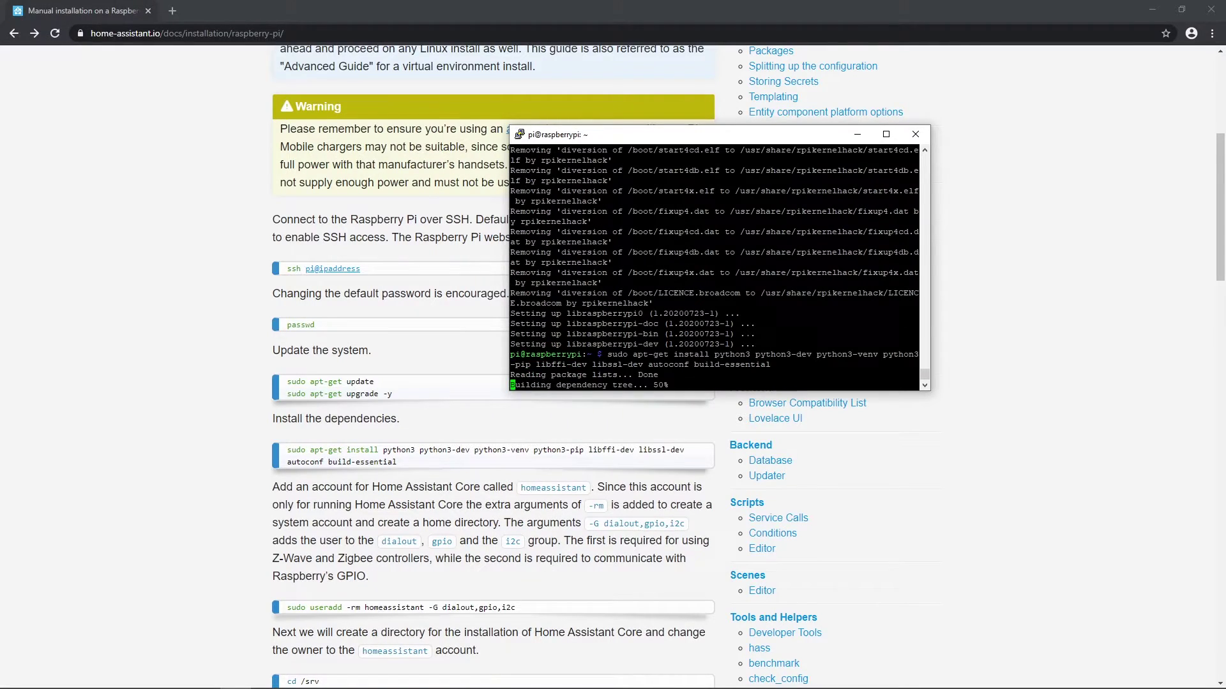
key(Return)
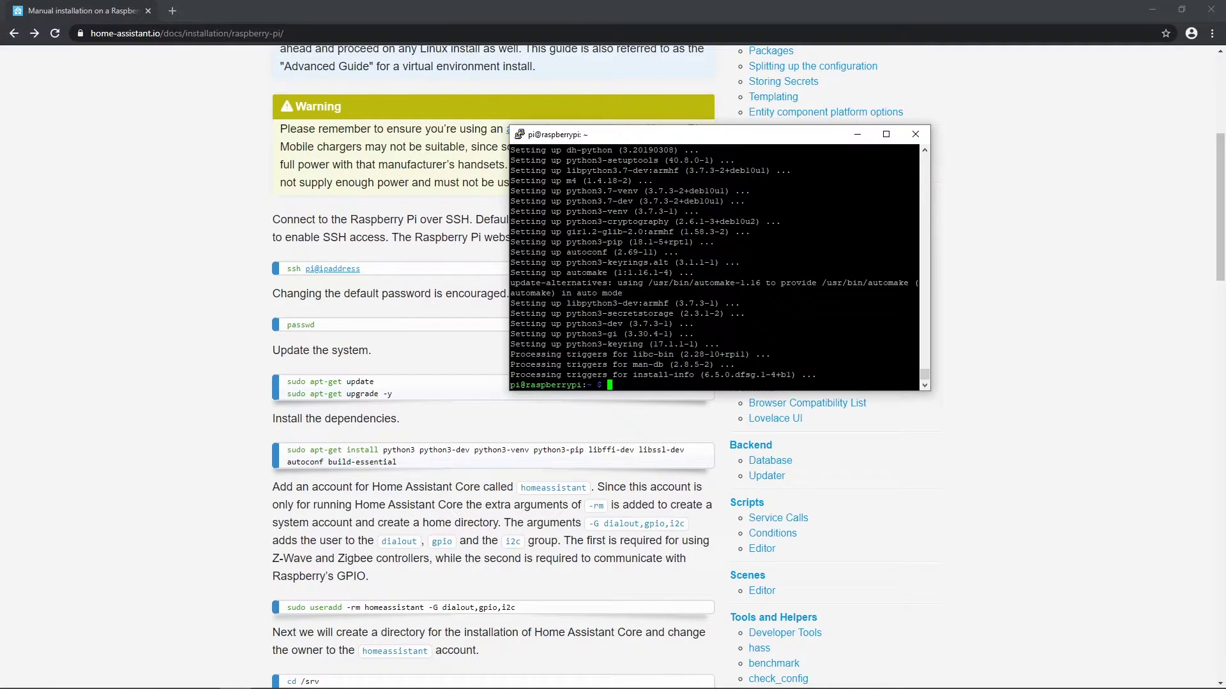
text(sudo useradd -rm homeassistant -G dialout,gpio,i2c)
key(Return)
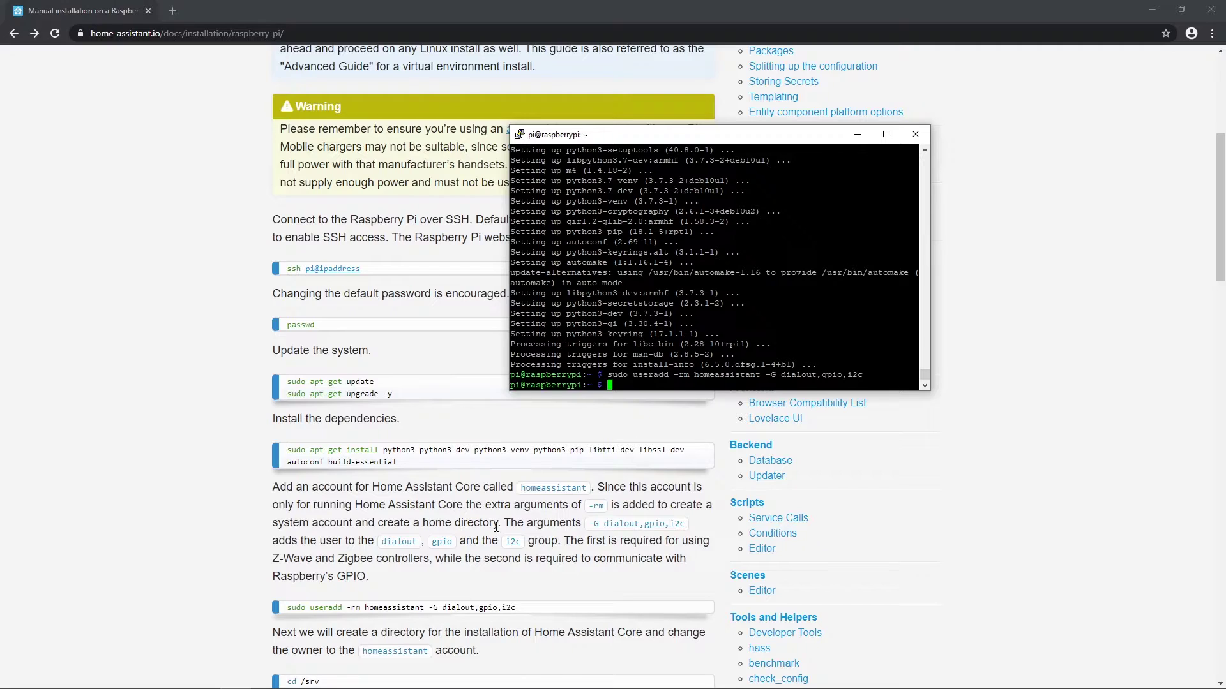
Step: Create /srv/homeassistant, give it to homeassistant, and paste the virtual environment setup commands
scroll(597, 450, down, 3)
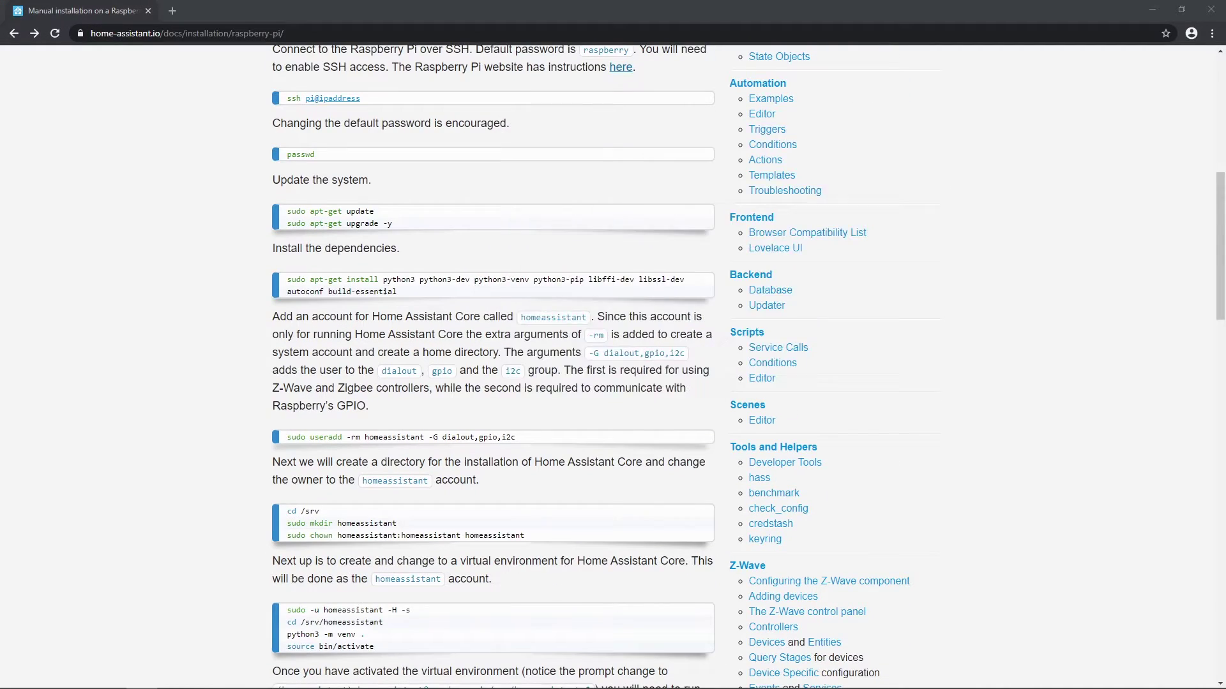
text(cd /srv sudo mkdir homeassistant sudo chown homeassistant:homeassistant homeassistant)
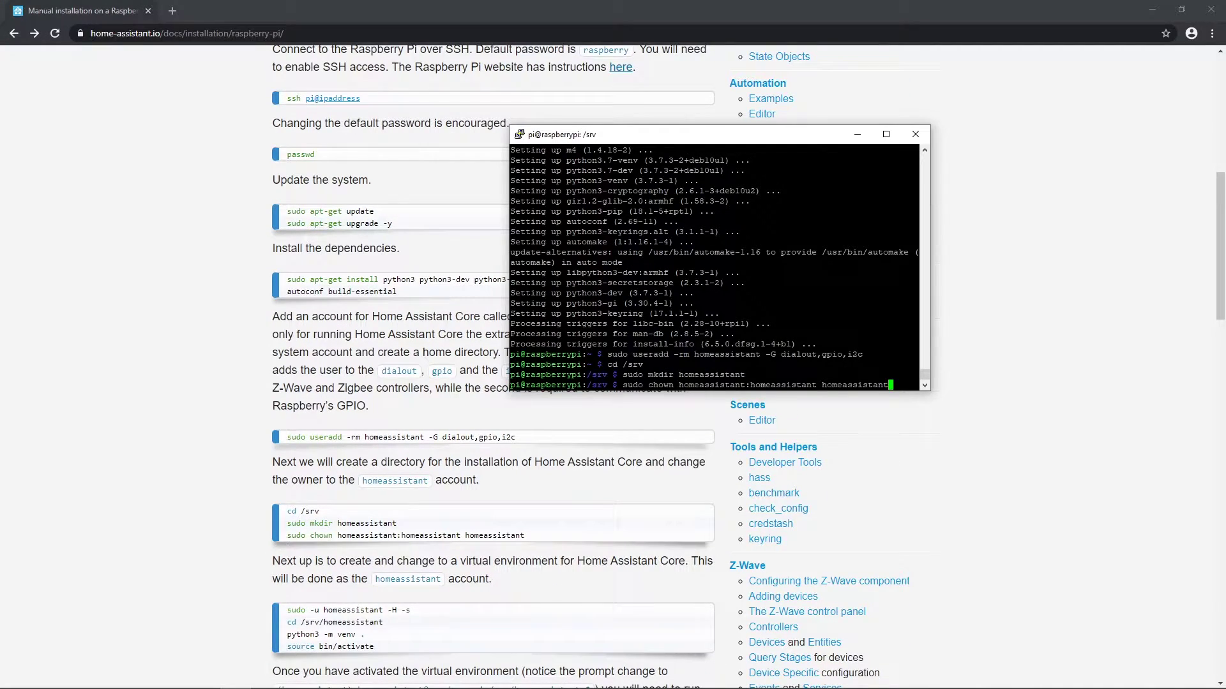
key(Return)
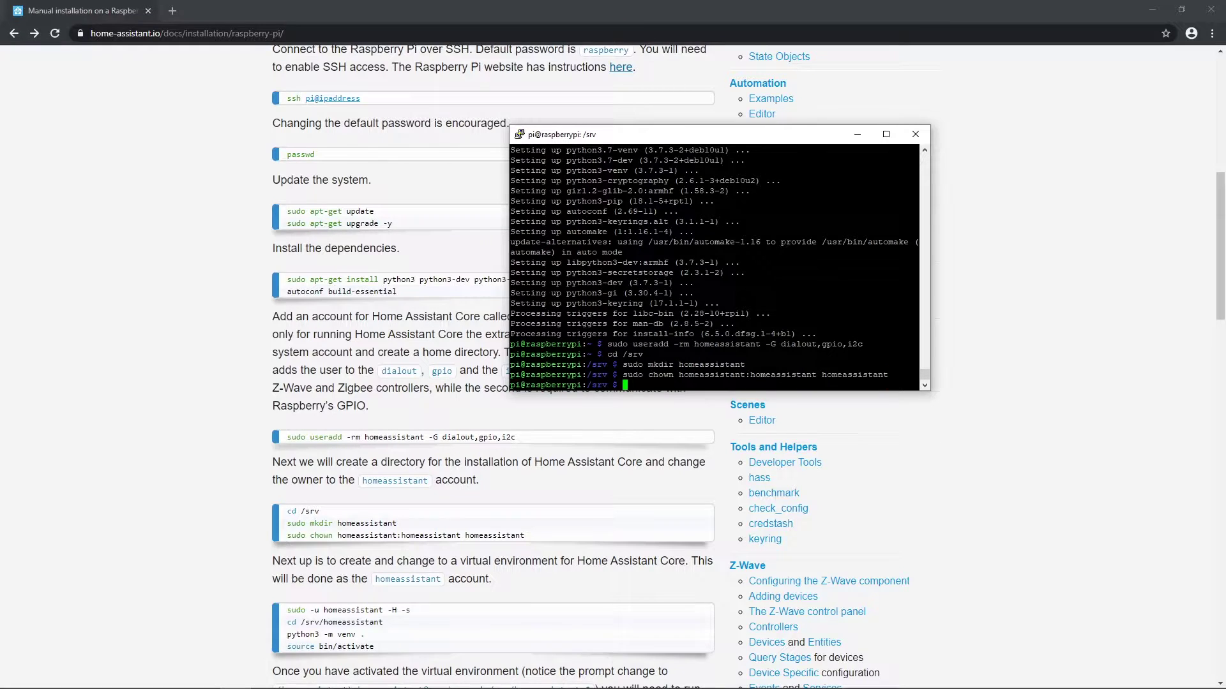
key(alt+Tab)
key(alt+Tab)
text(sudo -u homeassistant -H -s cd /srv/homeassistant python3 -m venv .)
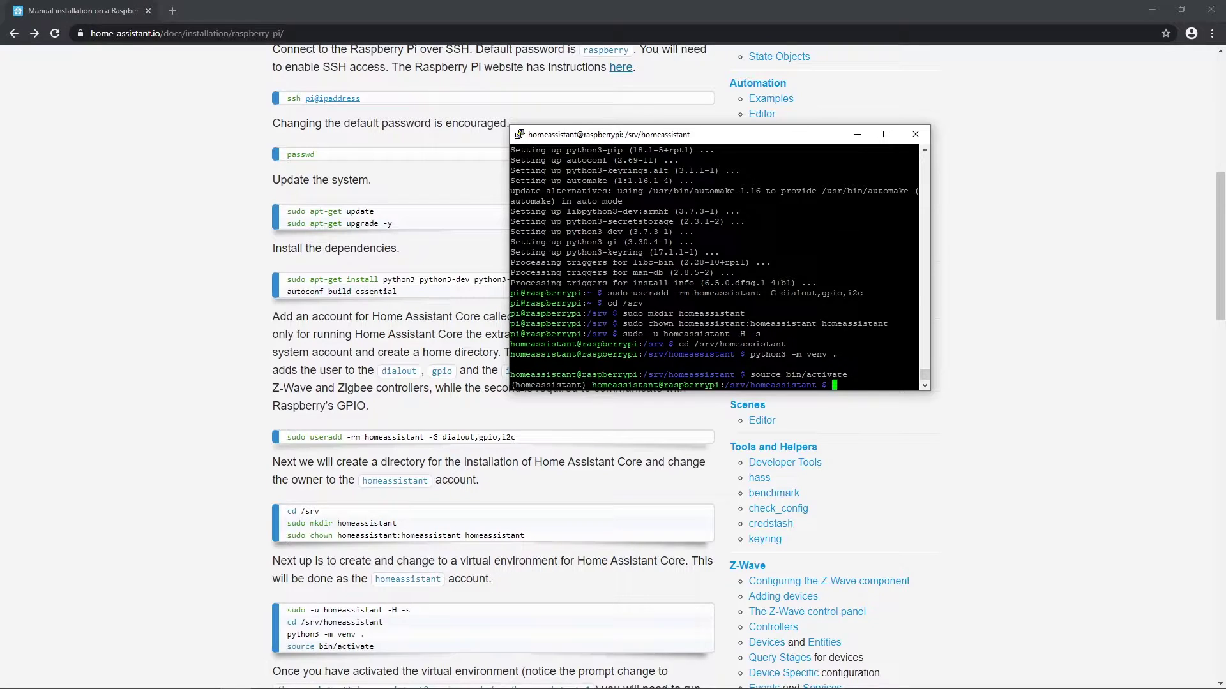
Step: Install the wheel package in the homeassistant virtual environment using the guide's pip command
drag(519, 385, 851, 391)
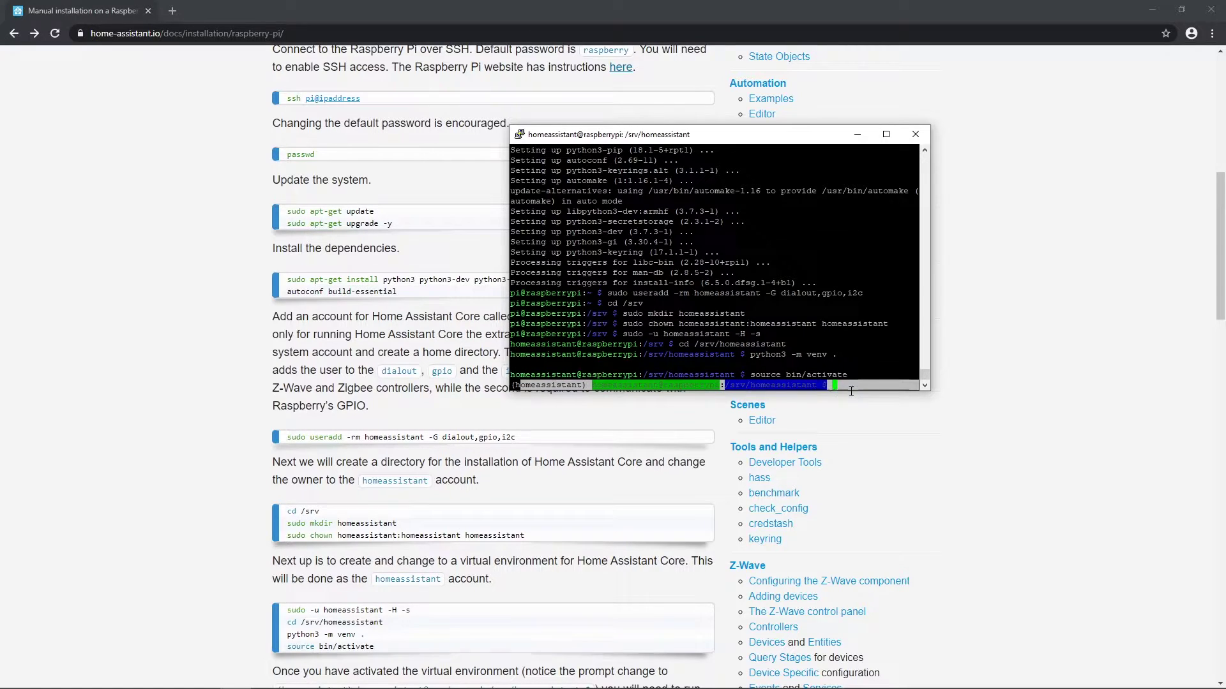
click(869, 386)
scroll(425, 432, down, 3)
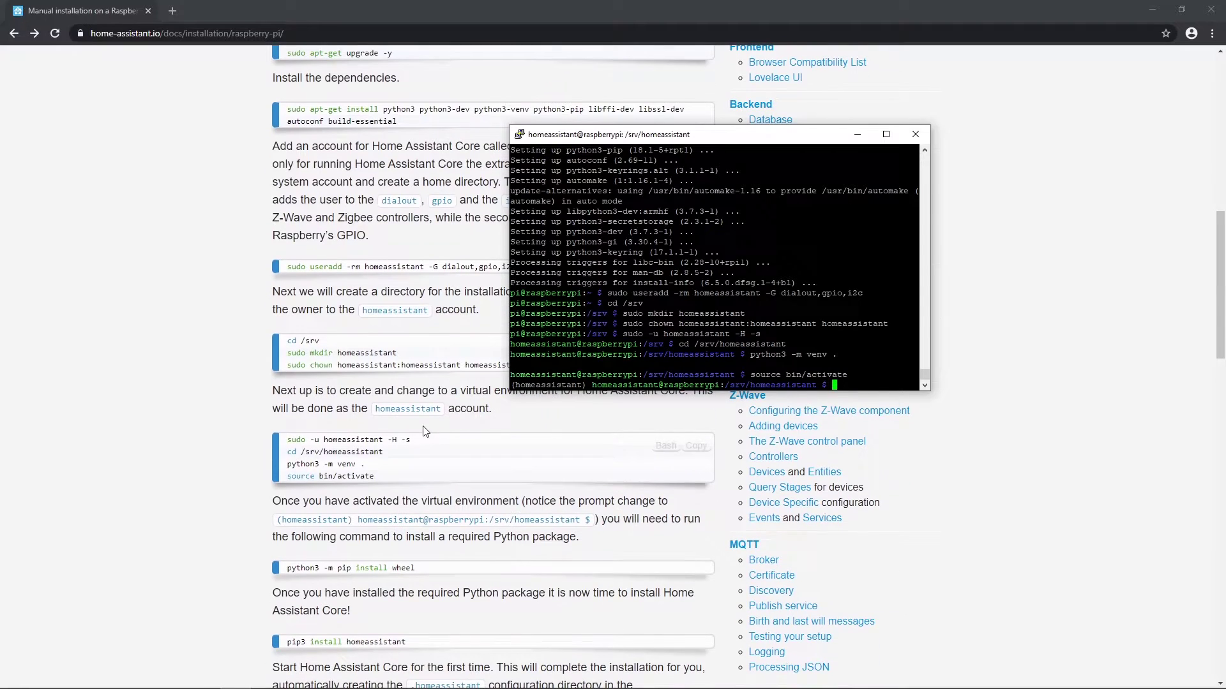
click(698, 577)
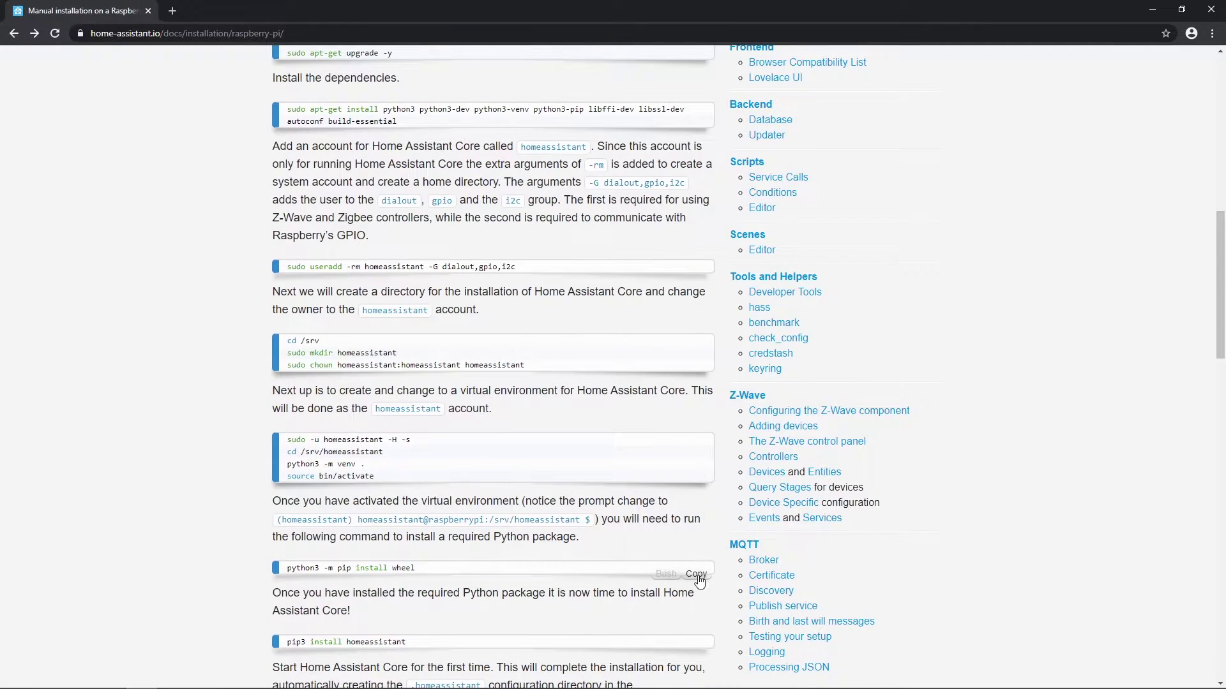
key(alt+Tab)
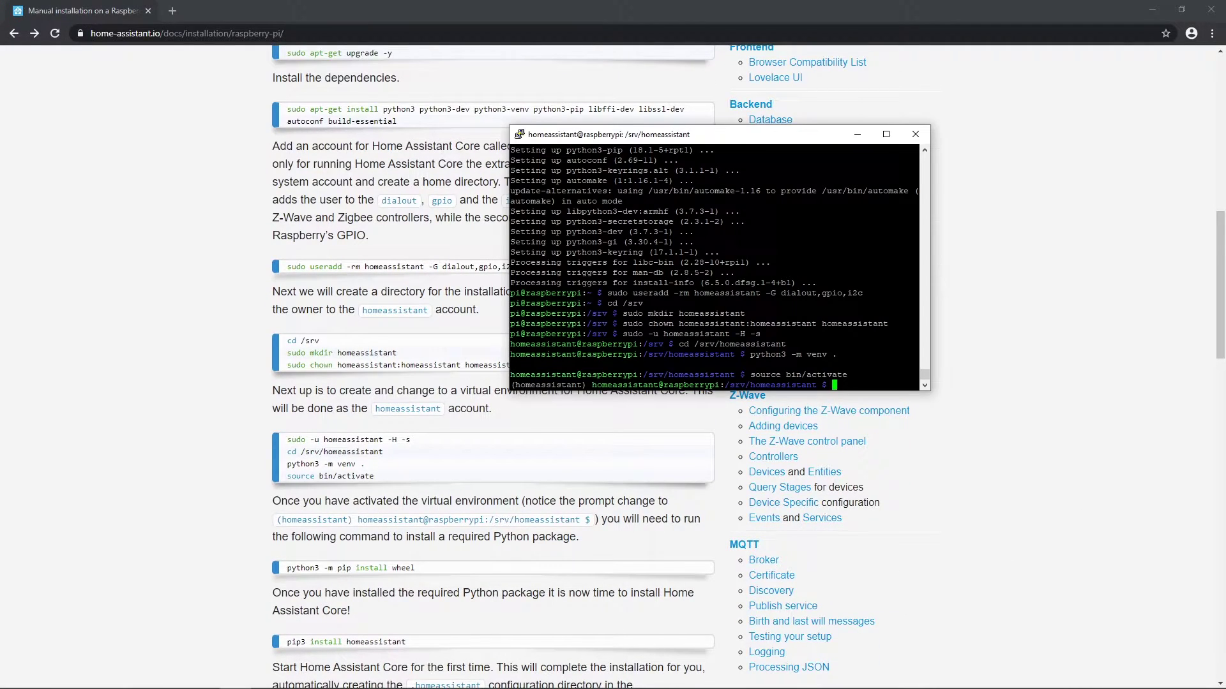
key(shift+Insert)
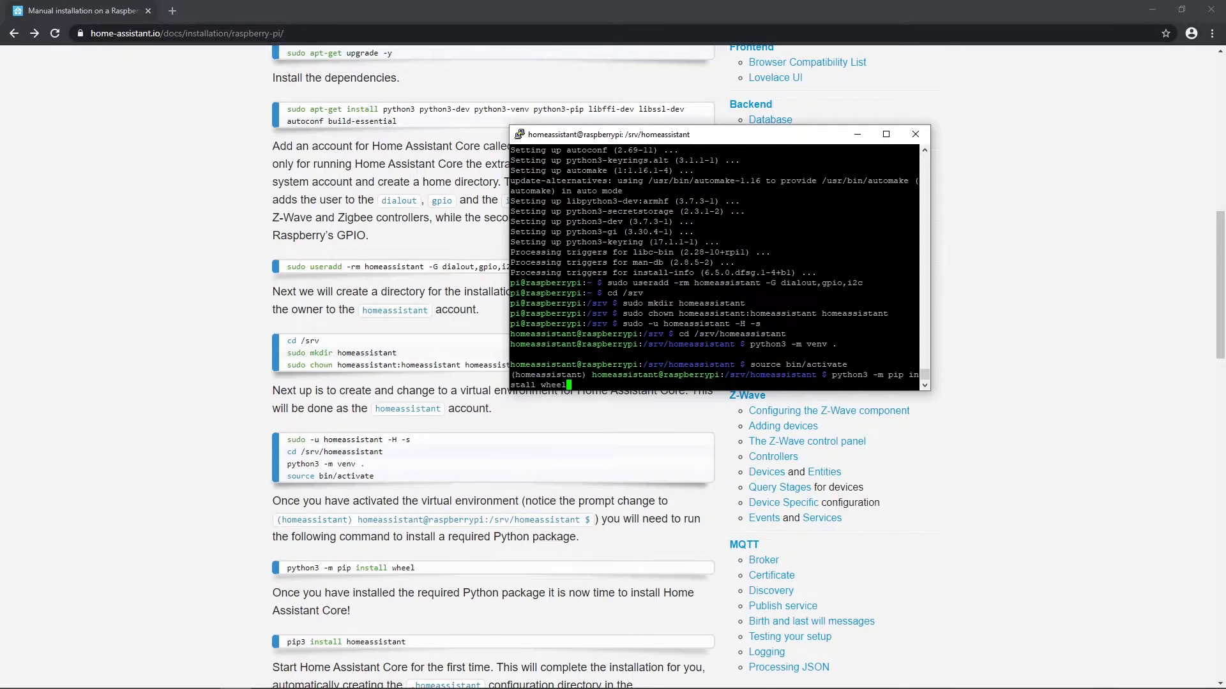
key(Return)
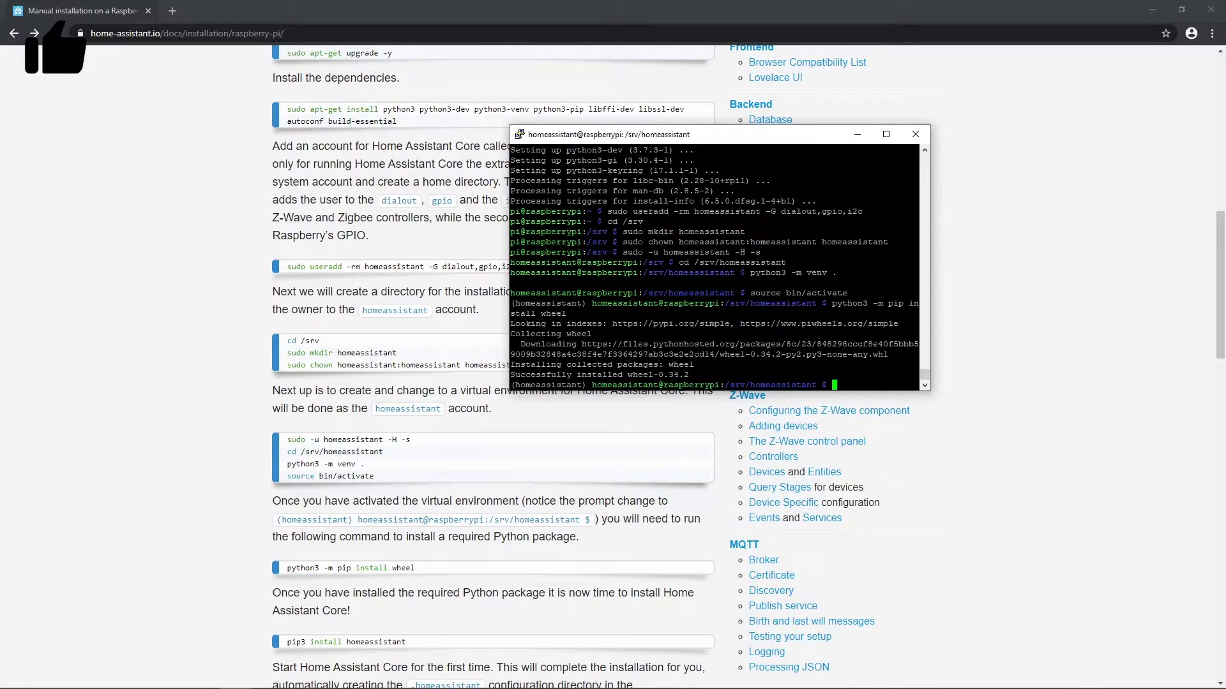
Step: Install Home Assistant Core with pip3 install homeassistant and start hass for the first time
text(p)
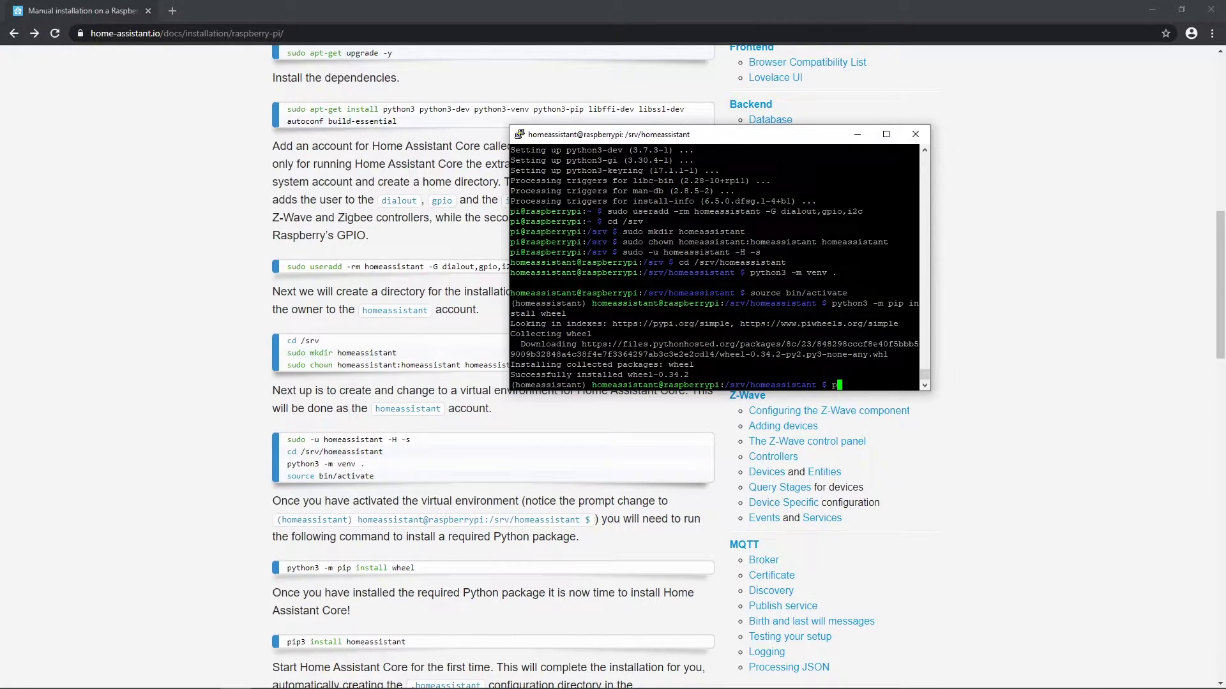
text(ip3)
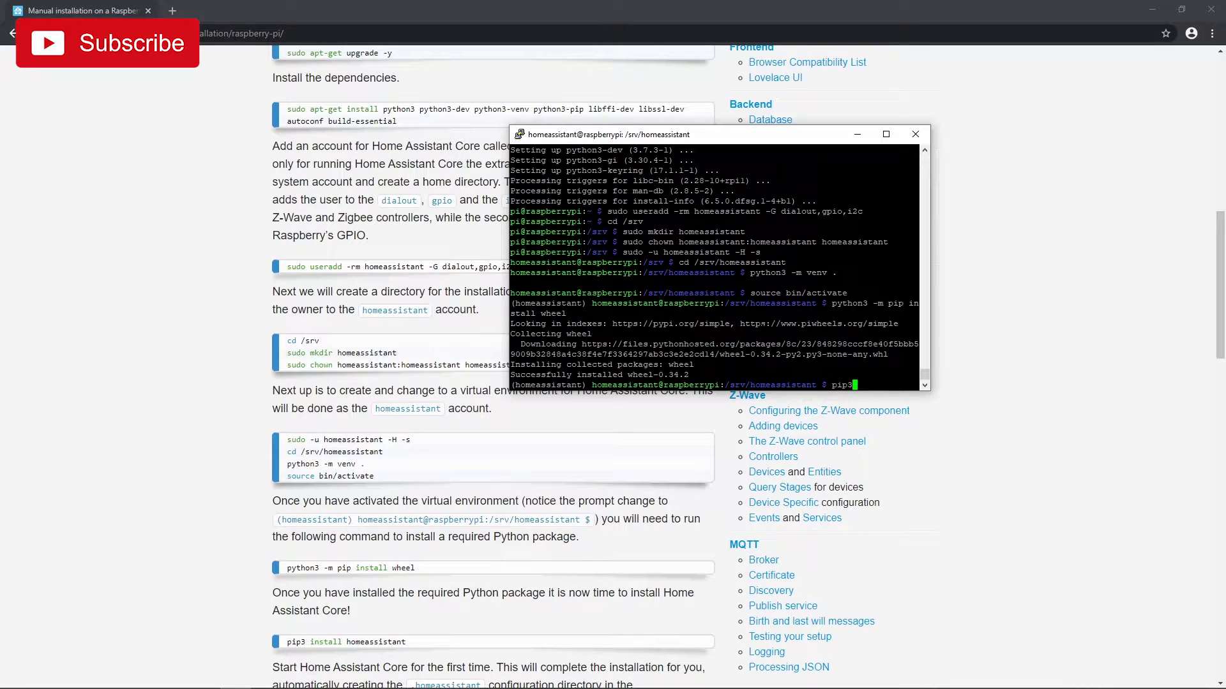
text( insta)
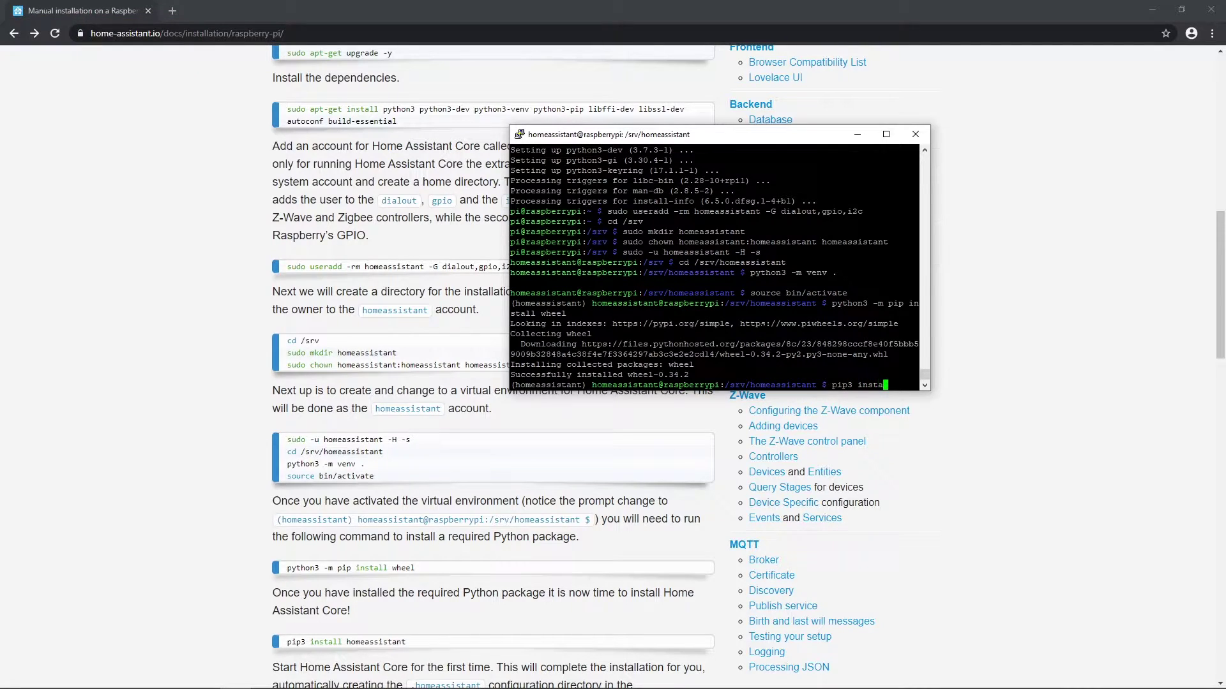
text(ll home)
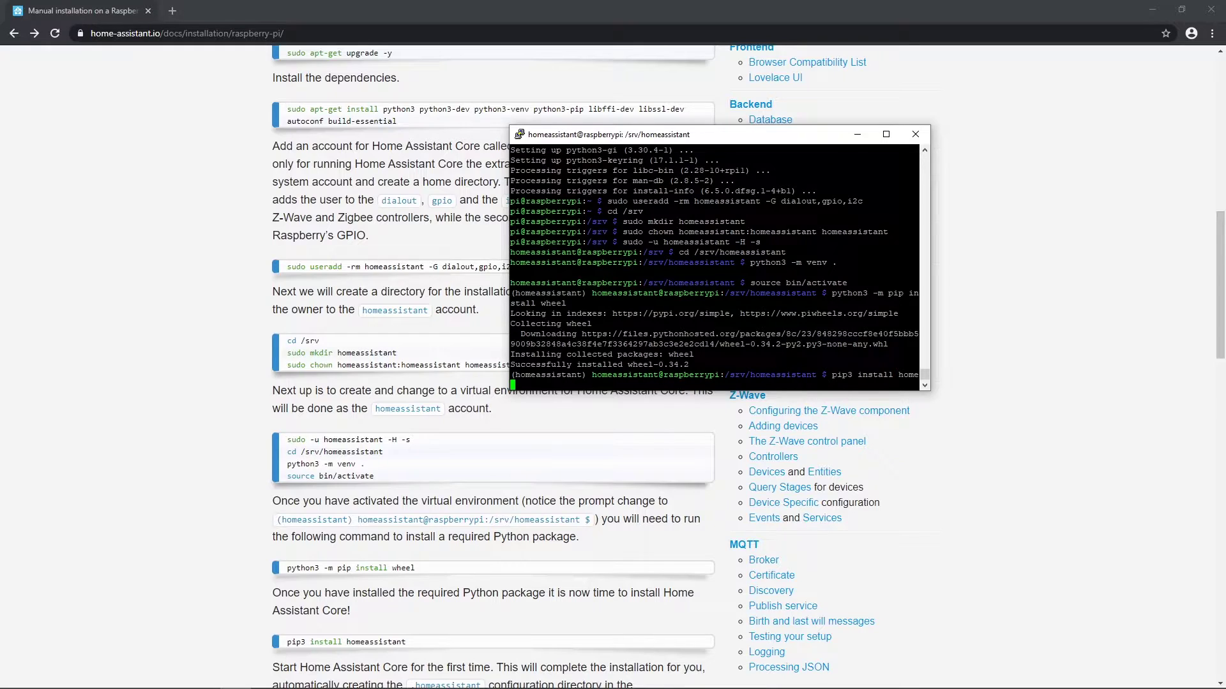
text(assistant)
key(Return)
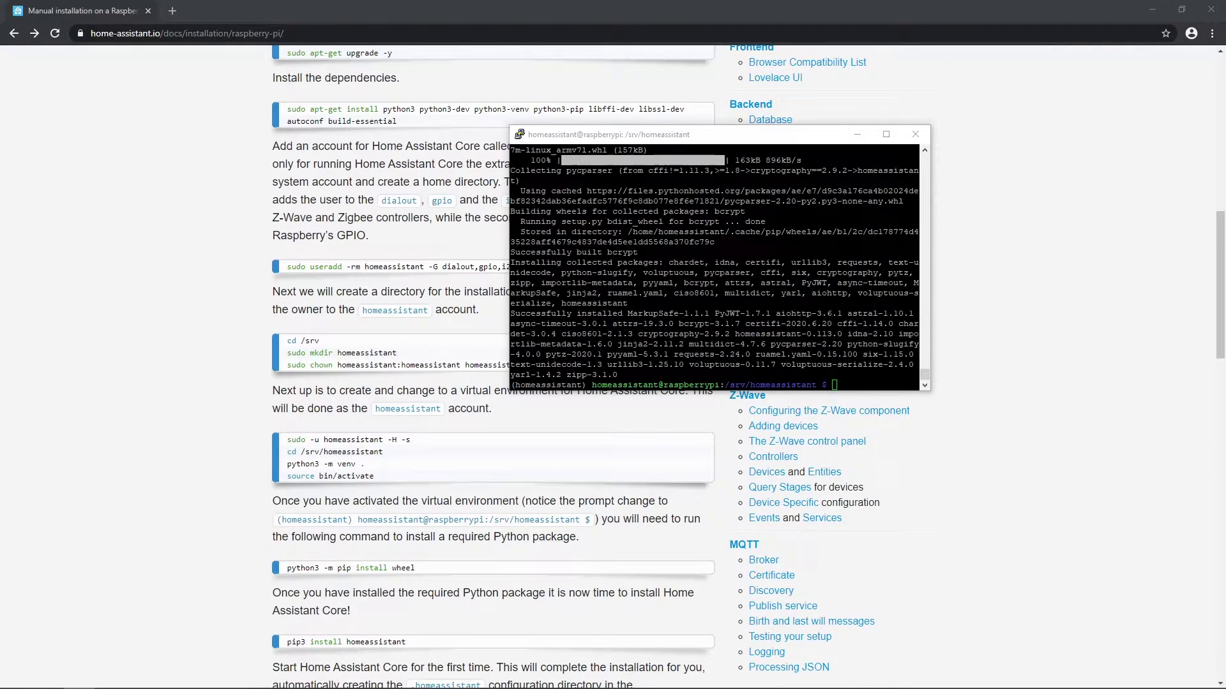
scroll(493, 383, down, 3)
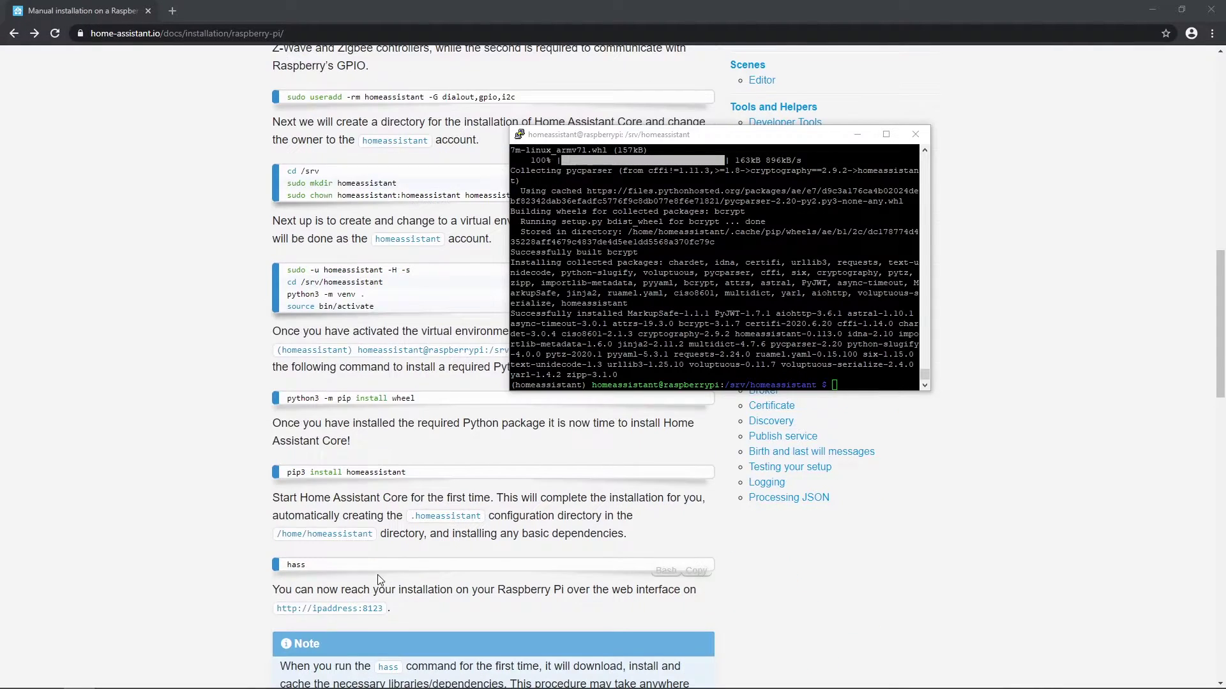
key(alt+Tab)
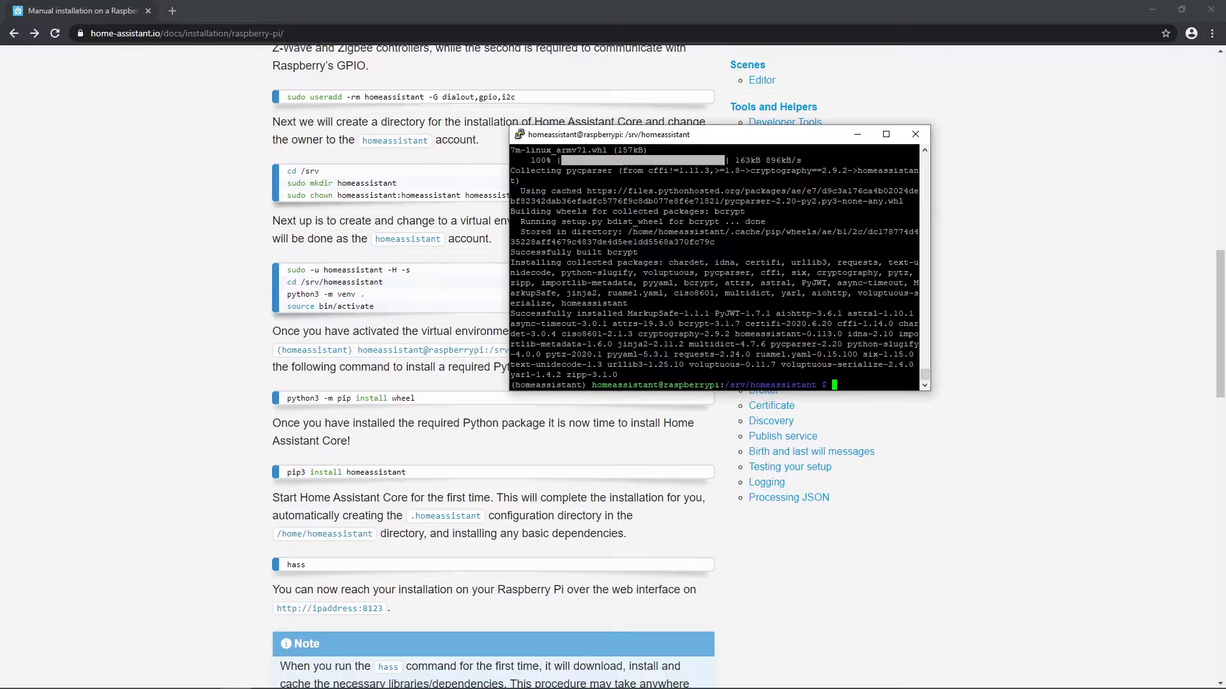
text(hass)
key(Return)
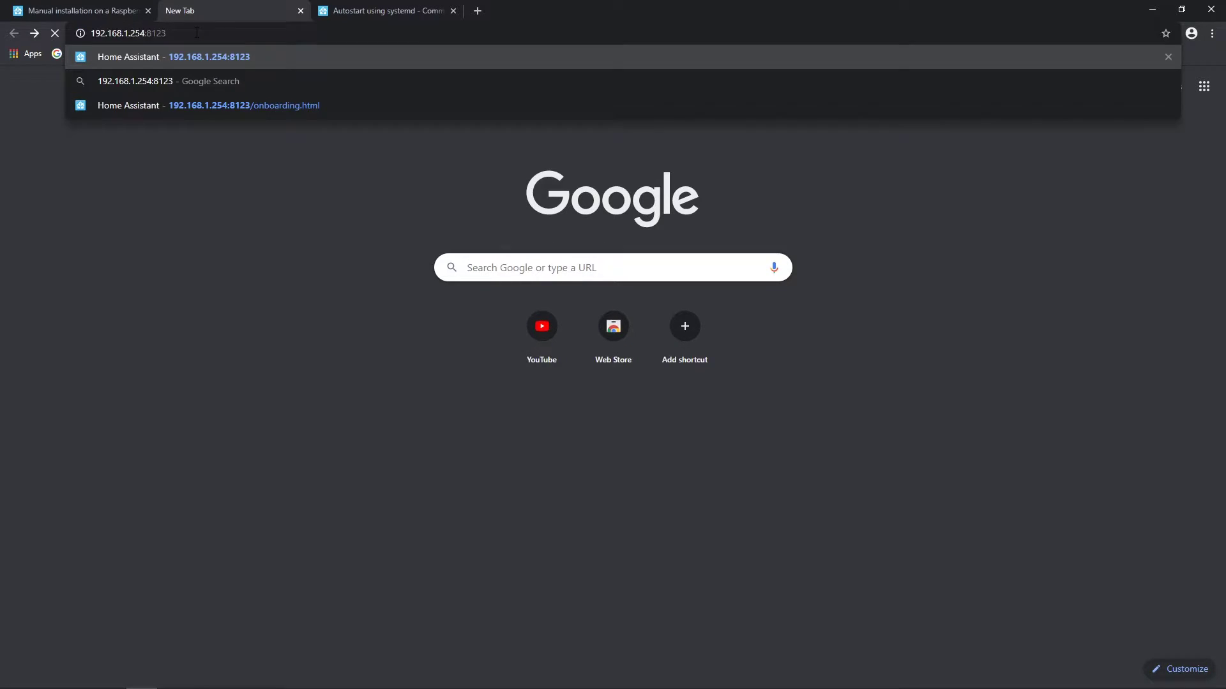
Step: Load 192.168.1.254:8123 and look over the new-user account form
key(Return)
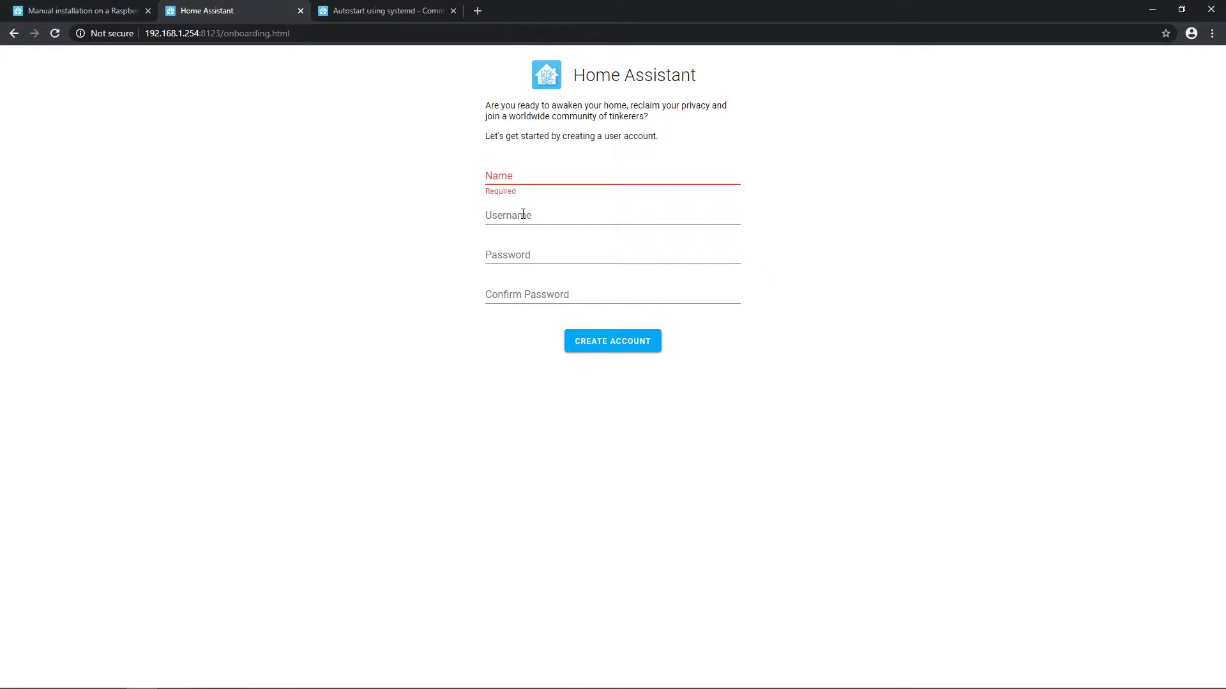
click(520, 214)
click(528, 254)
click(533, 296)
click(933, 421)
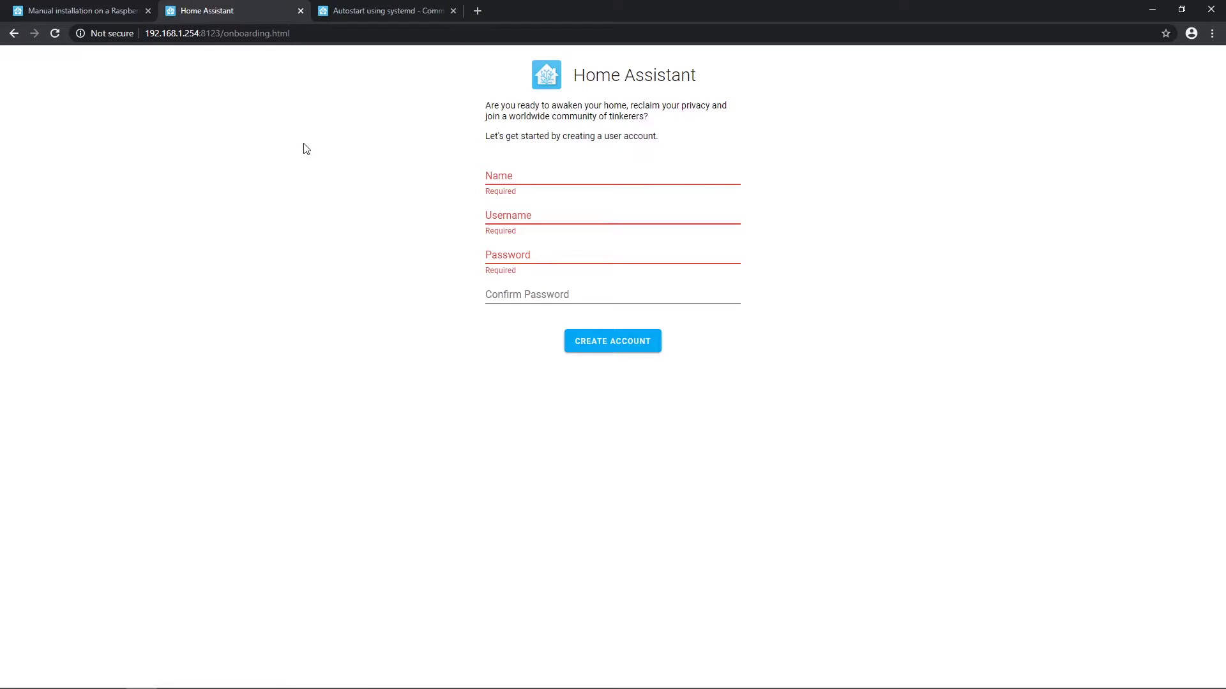
Step: Review the Raspberry Pi installation guide, then return to the SSH terminal
click(74, 7)
click(489, 309)
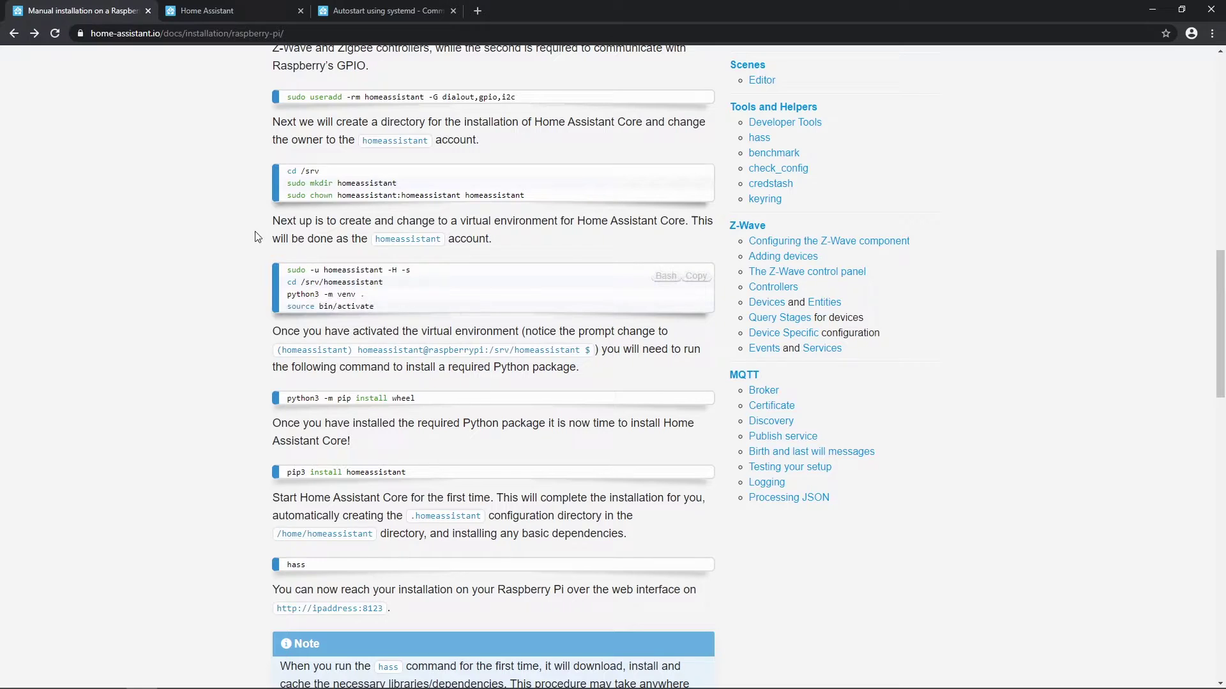
scroll(378, 236, up, 3)
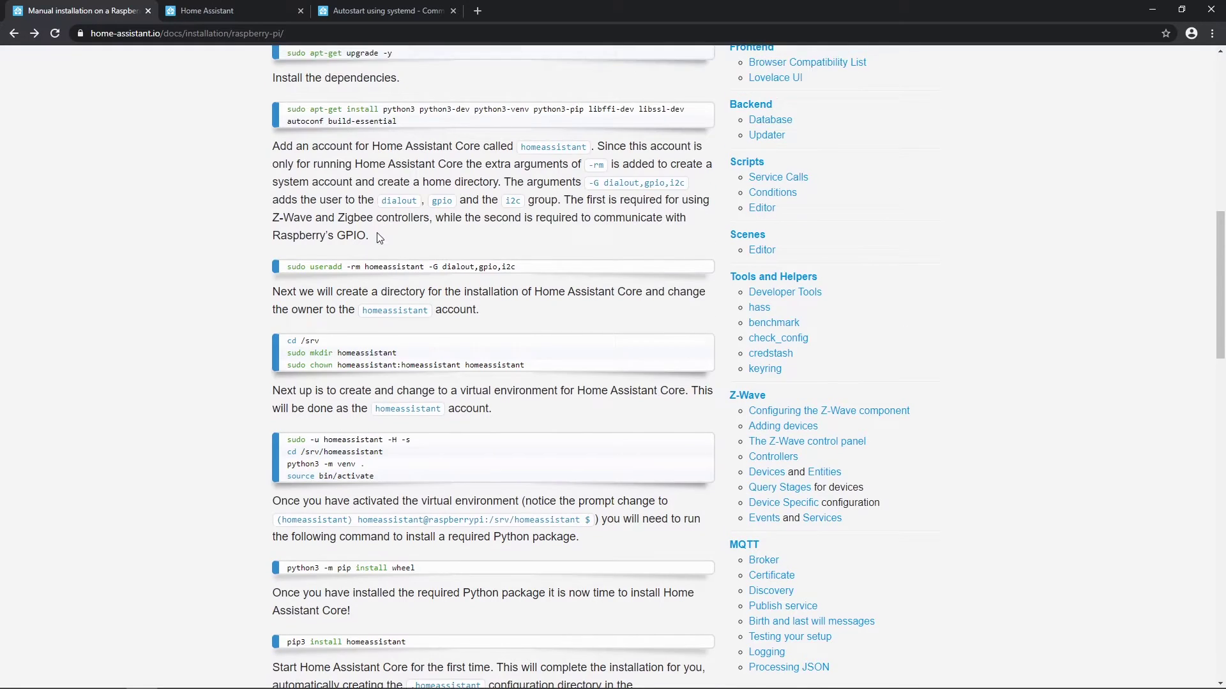
scroll(378, 236, down, 3)
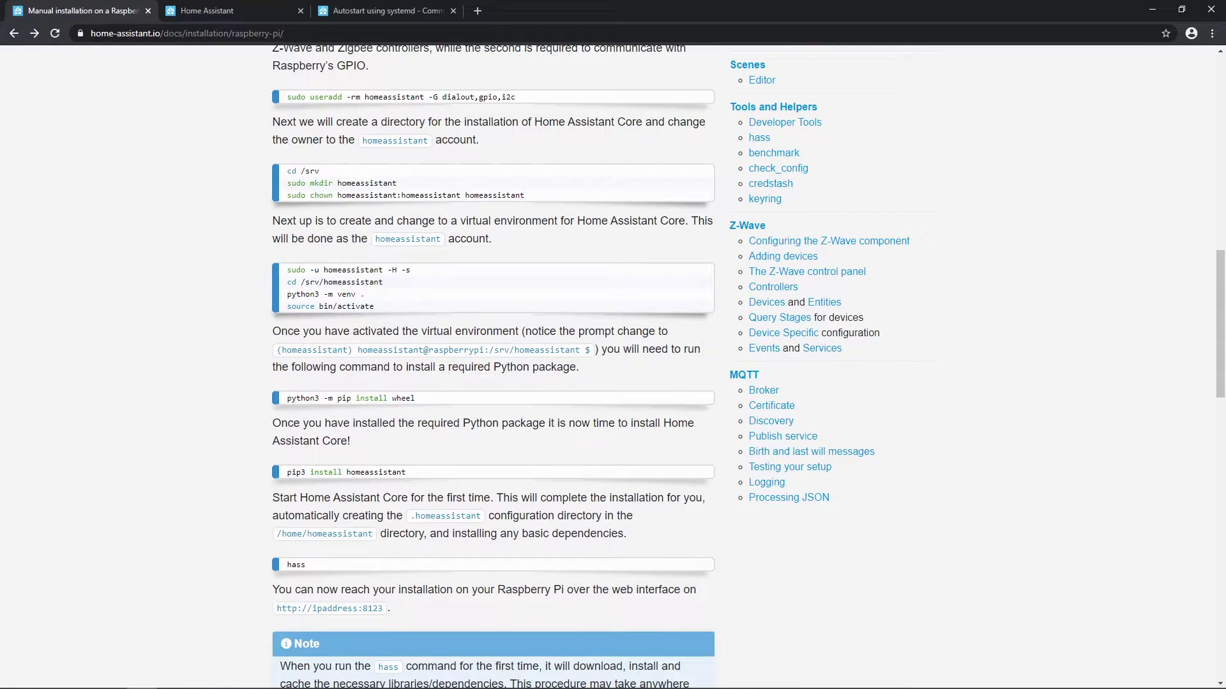
key(alt+Tab)
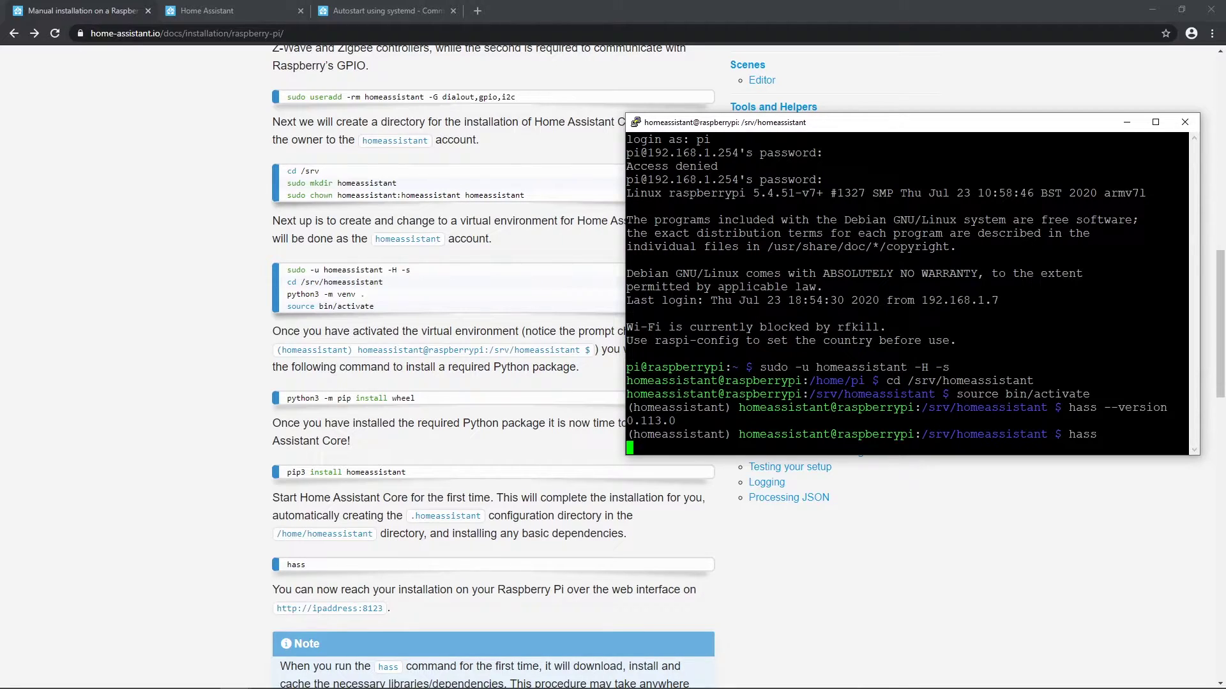
Step: Copy the 'ps -p 1 -o comm=' check command from the Autostart using systemd guide
click(204, 11)
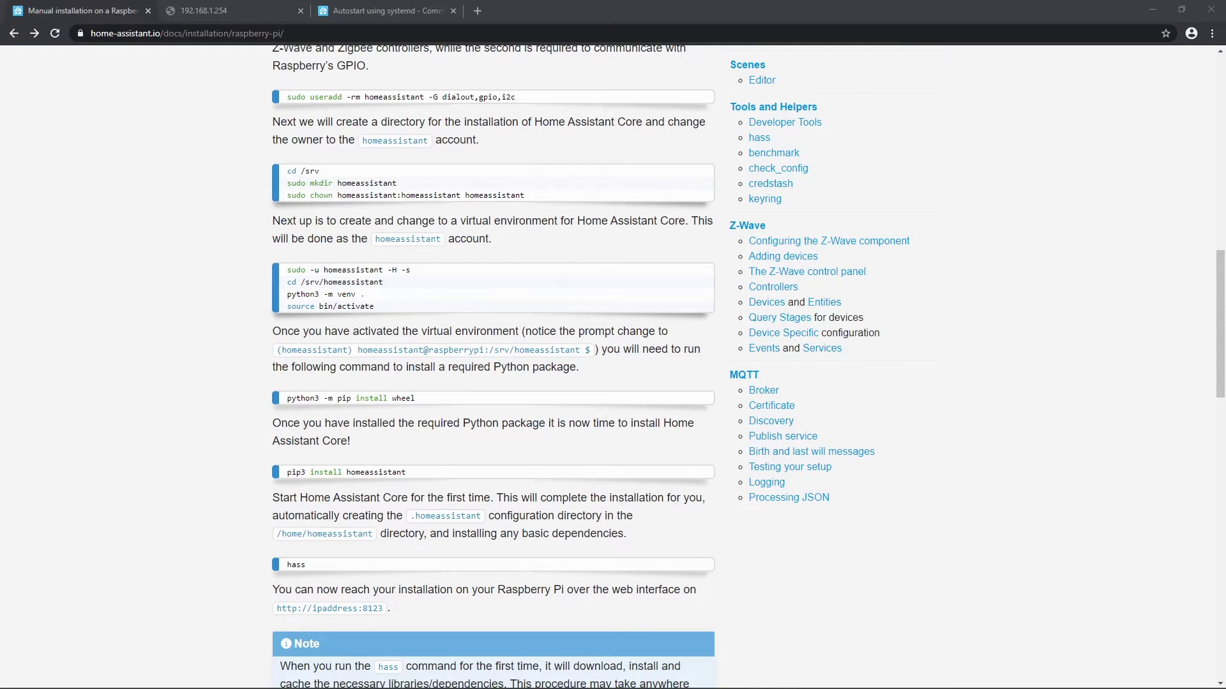
key(alt+Tab)
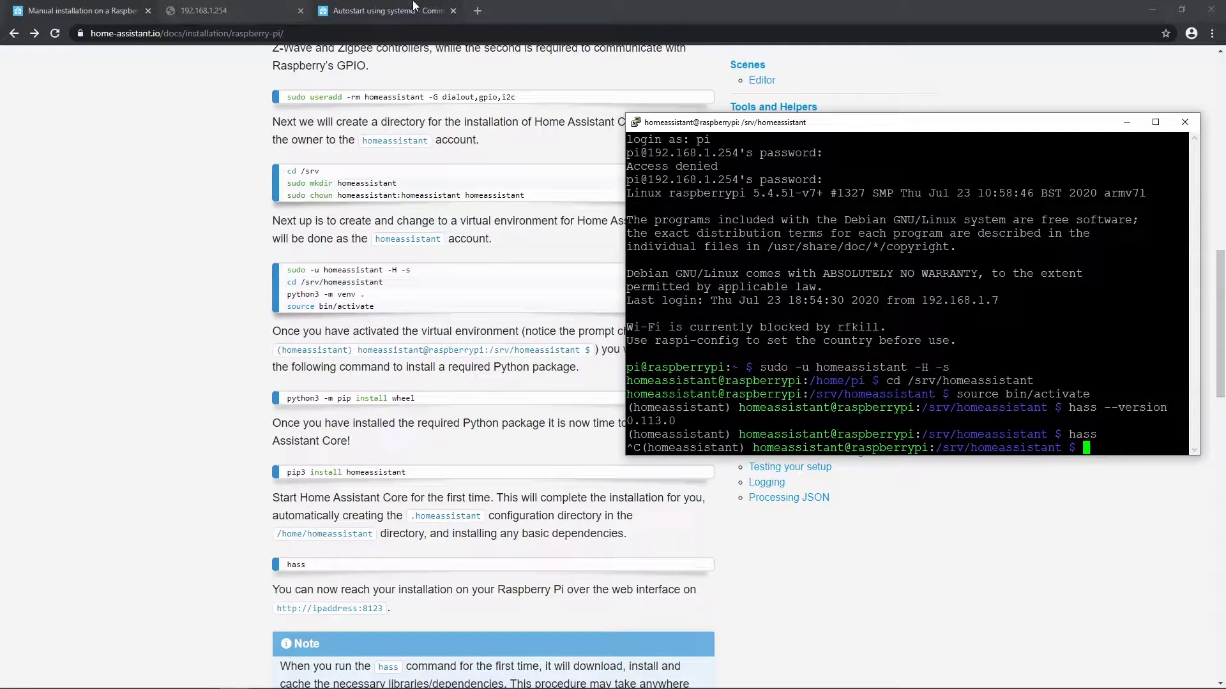
click(383, 11)
drag(249, 127, 512, 123)
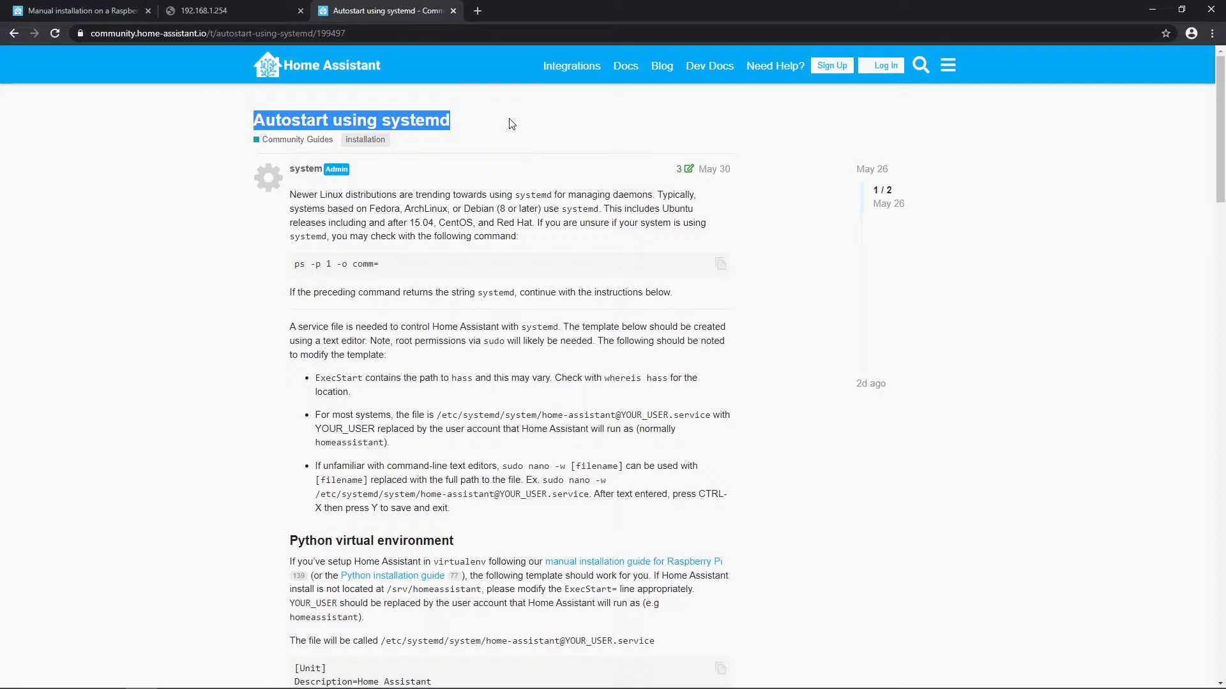
drag(406, 272, 296, 268)
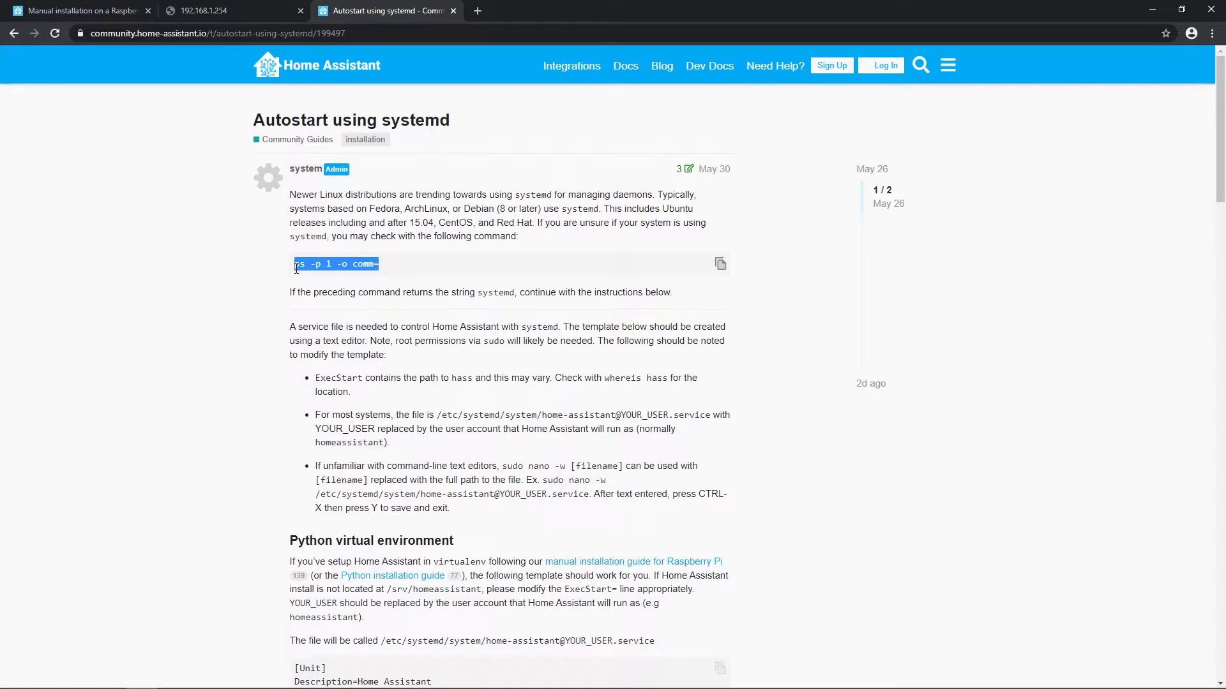
right_click(317, 267)
click(338, 276)
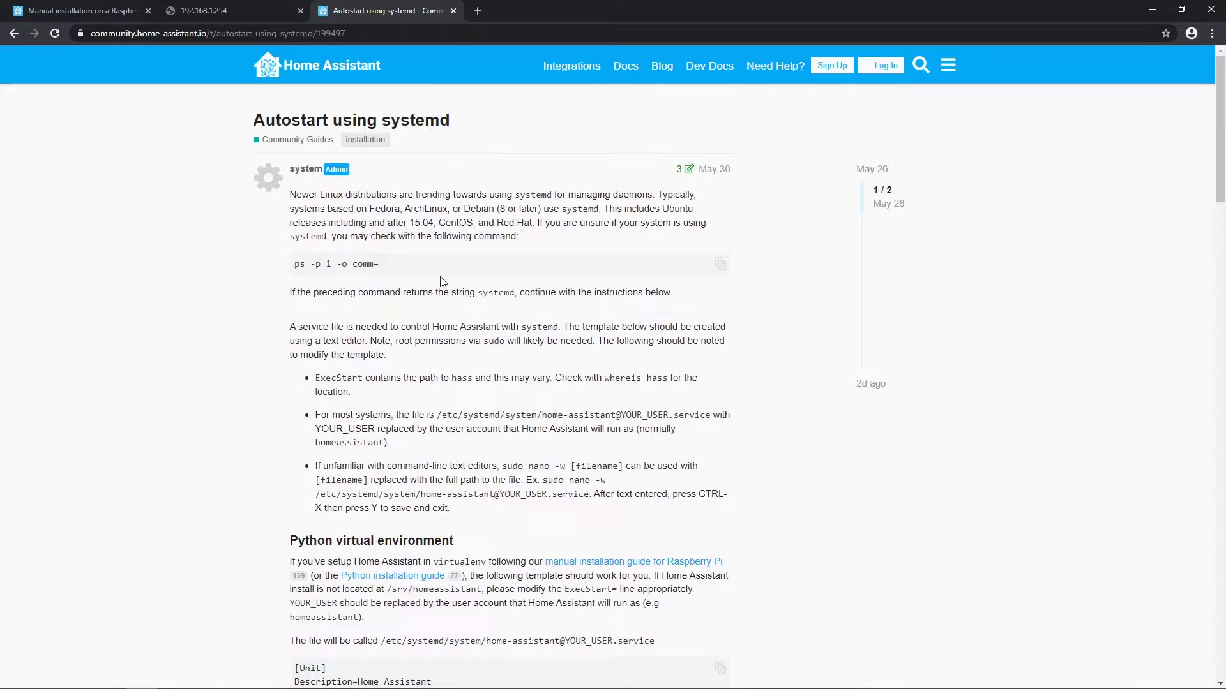
Step: Run the check command on the Pi and confirm it outputs systemd
drag(452, 292, 520, 291)
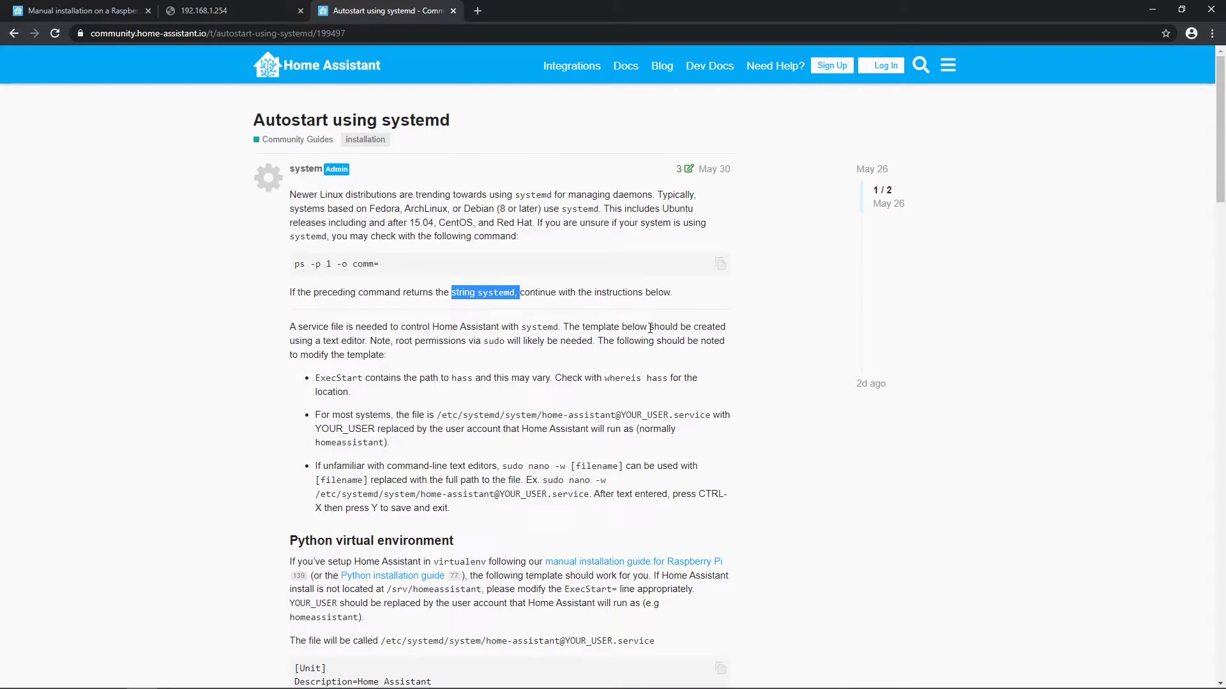
key(alt+Tab)
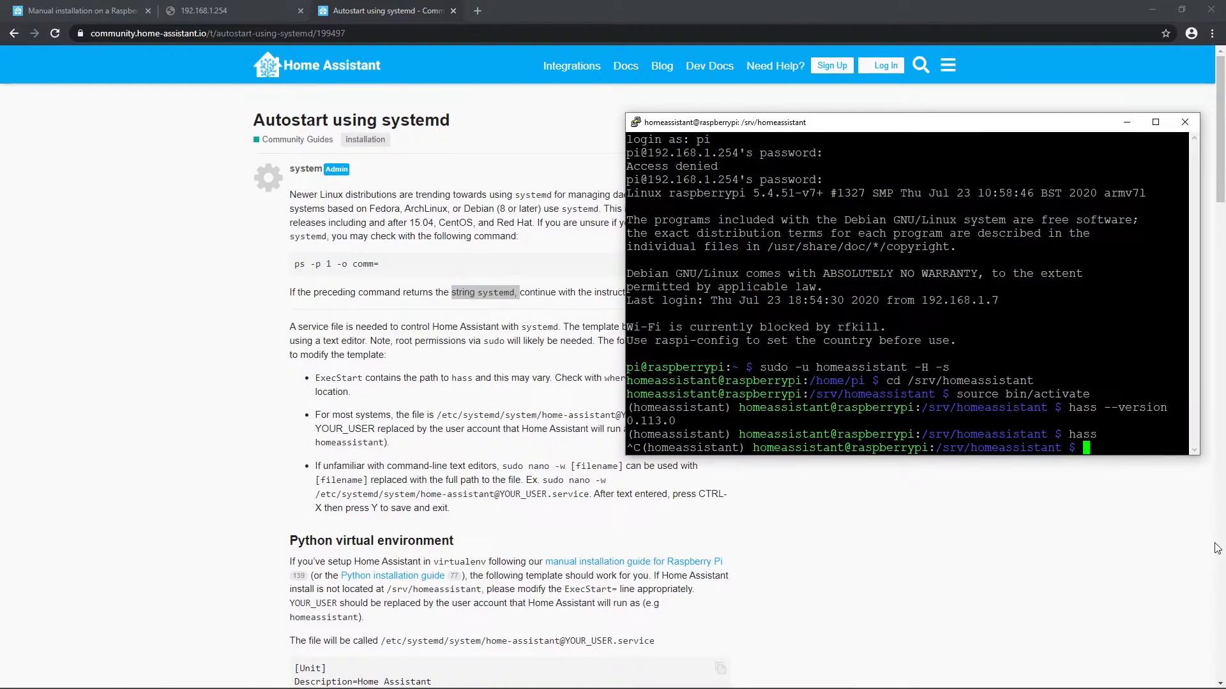
key(shift+Insert)
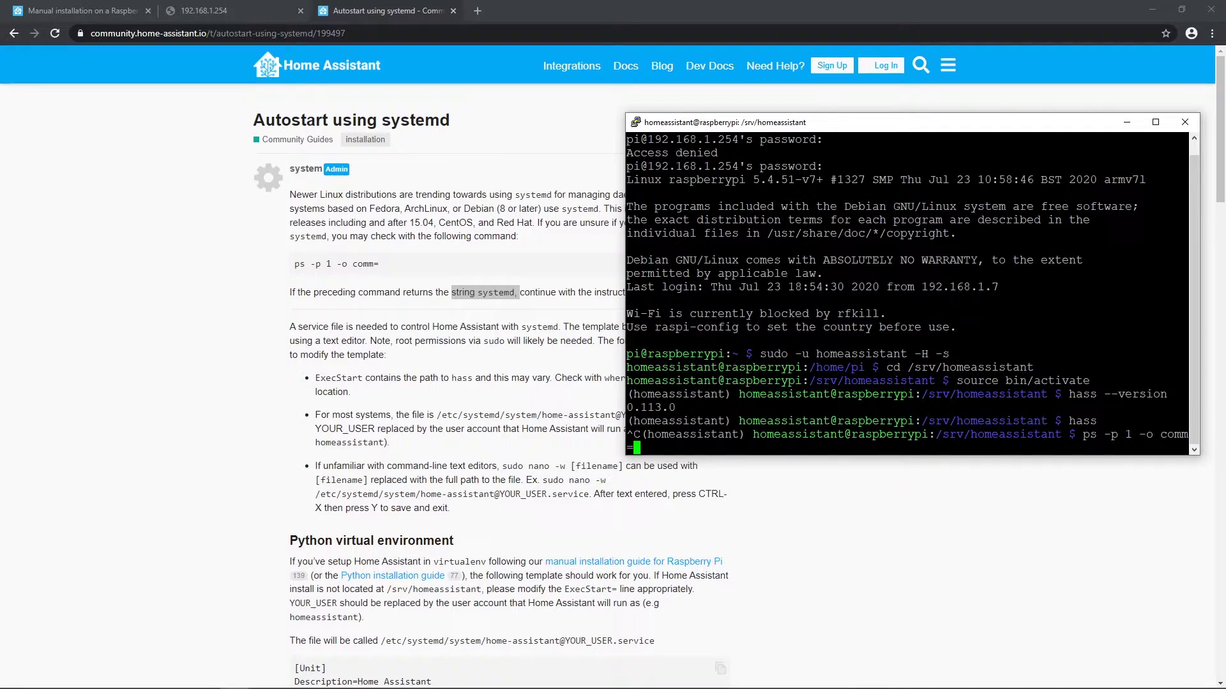
key(Return)
double_click(651, 434)
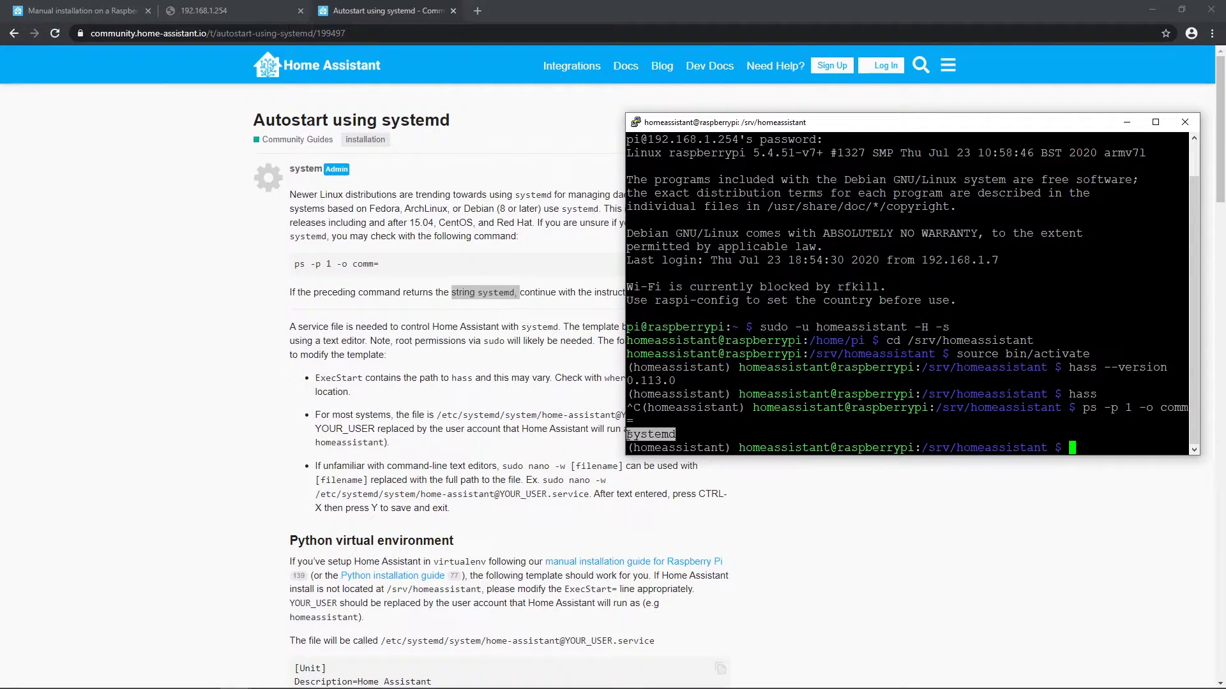
click(489, 353)
scroll(499, 369, down, 3)
scroll(473, 210, up, 1)
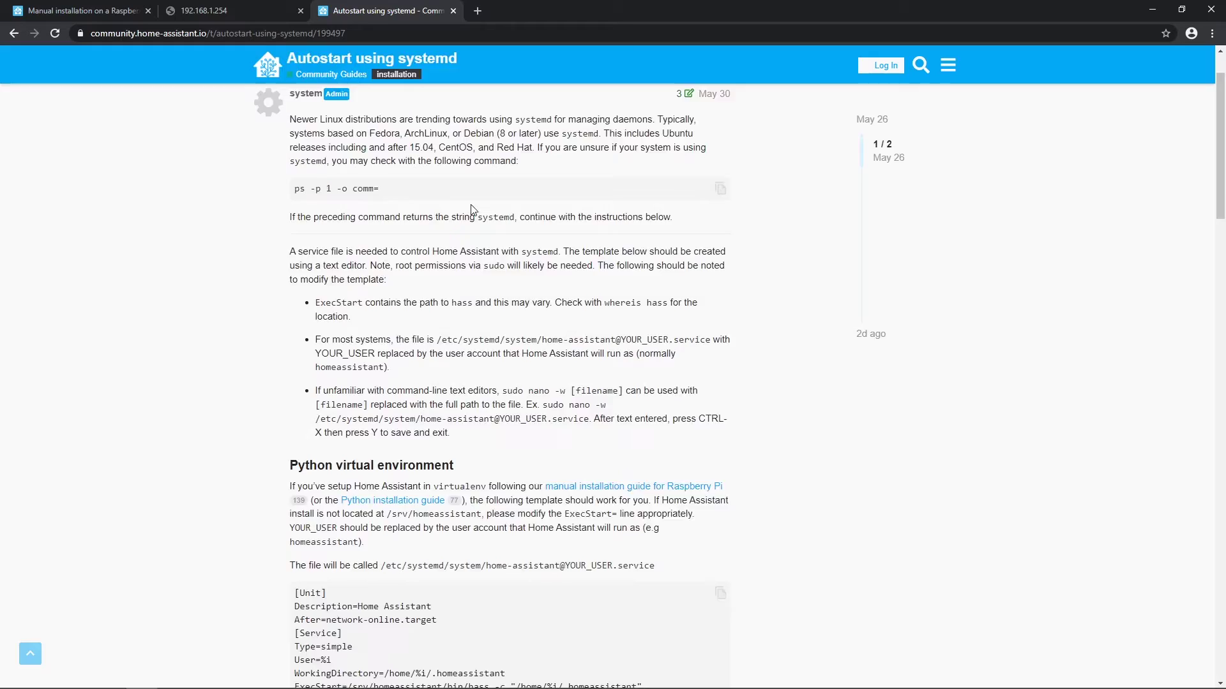
scroll(473, 209, up, 1)
scroll(472, 209, down, 5)
drag(298, 202, 465, 208)
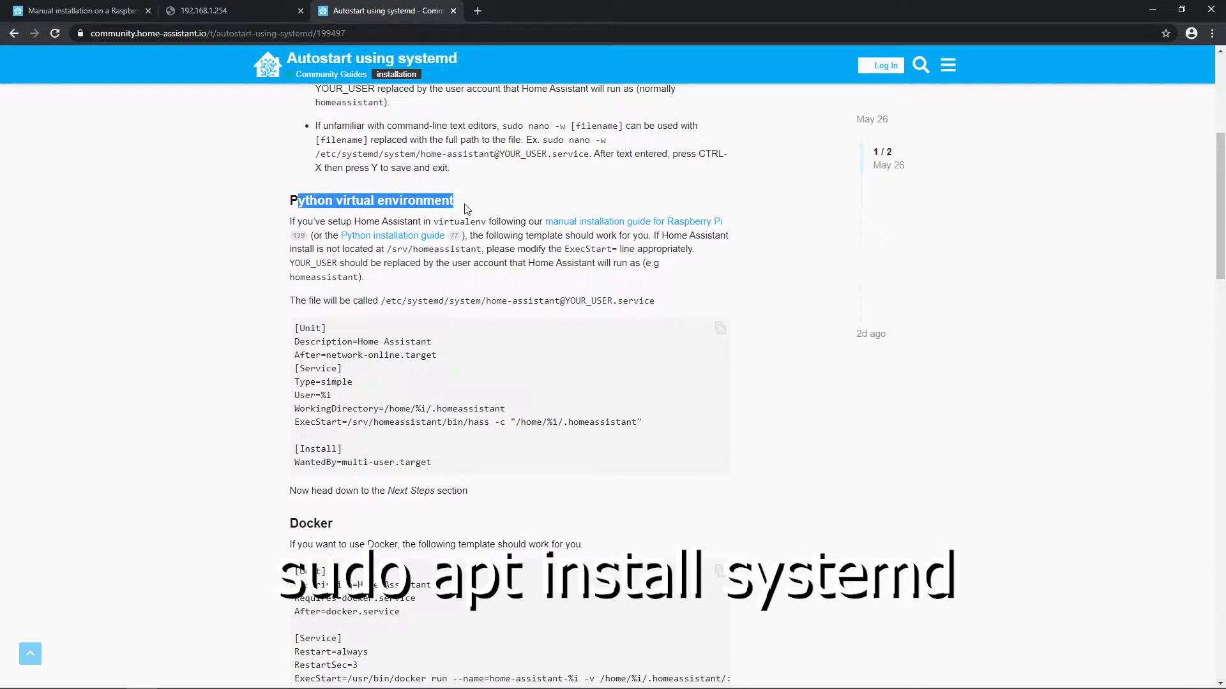
drag(534, 236, 665, 307)
click(354, 264)
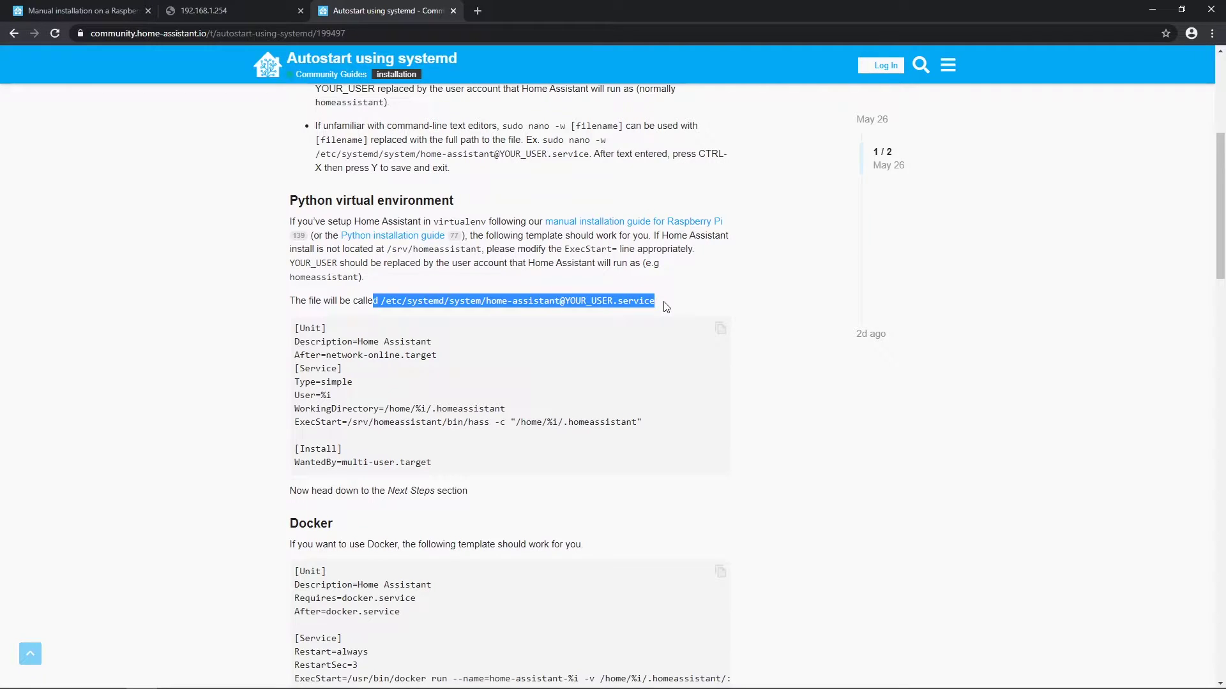
click(666, 307)
drag(380, 301, 652, 299)
click(570, 297)
click(720, 328)
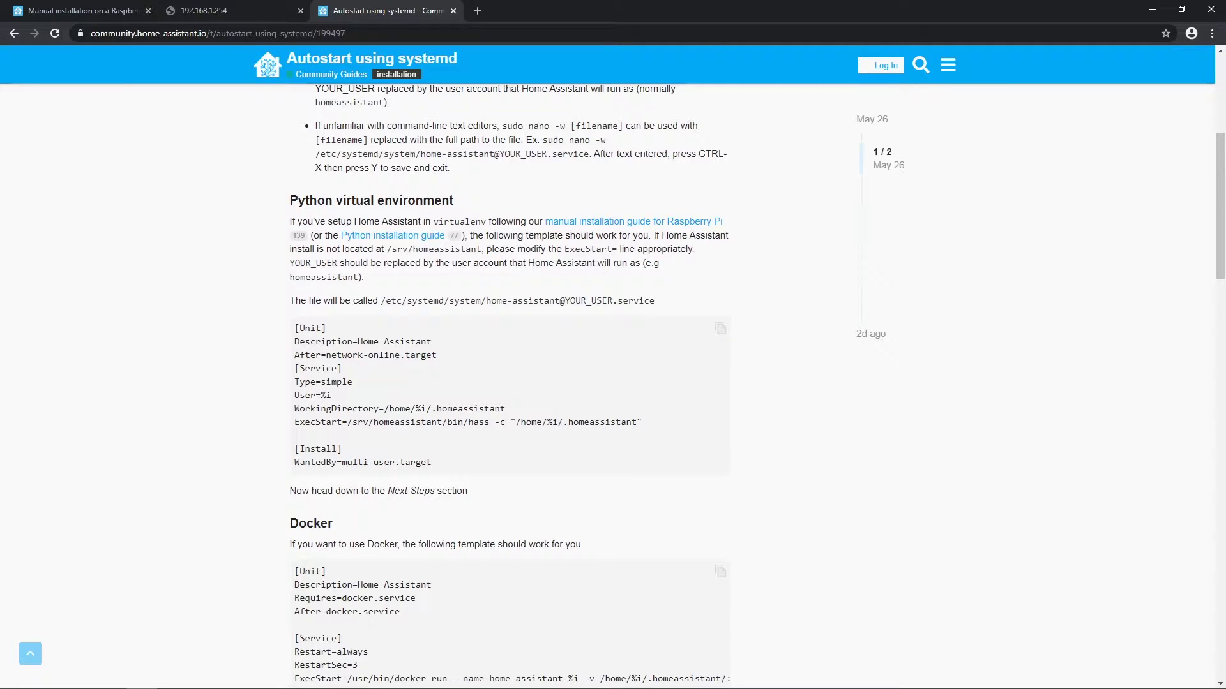
key(alt+Tab)
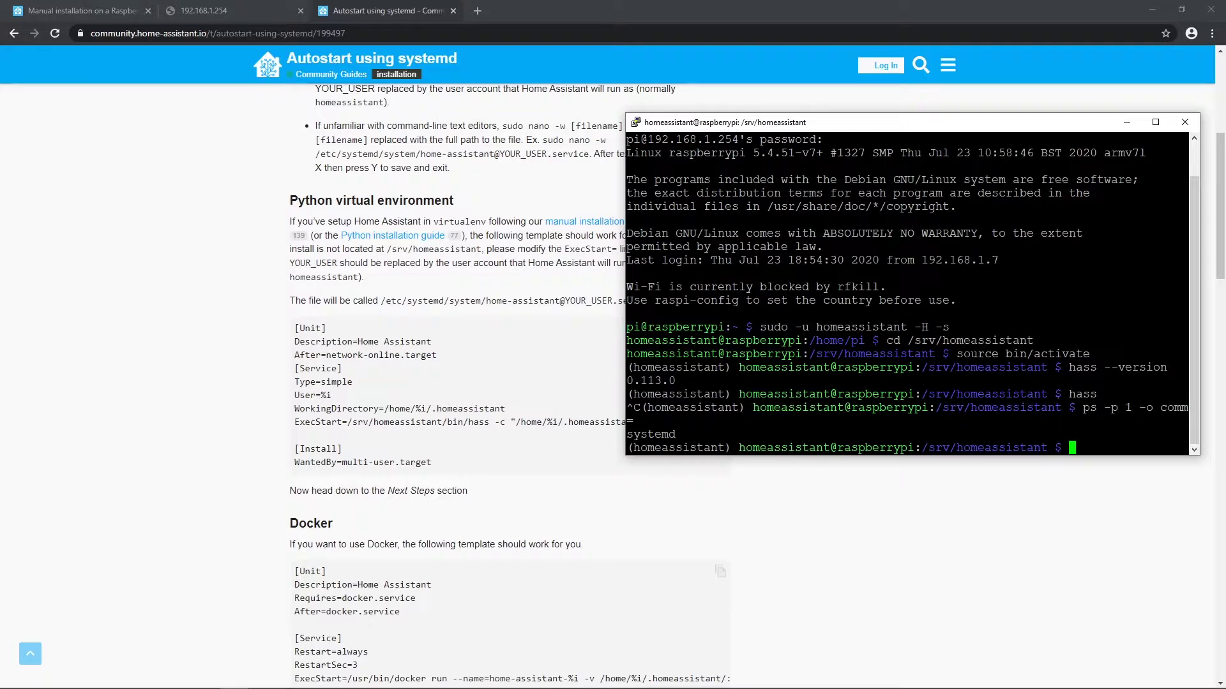
text(exit)
key(Return)
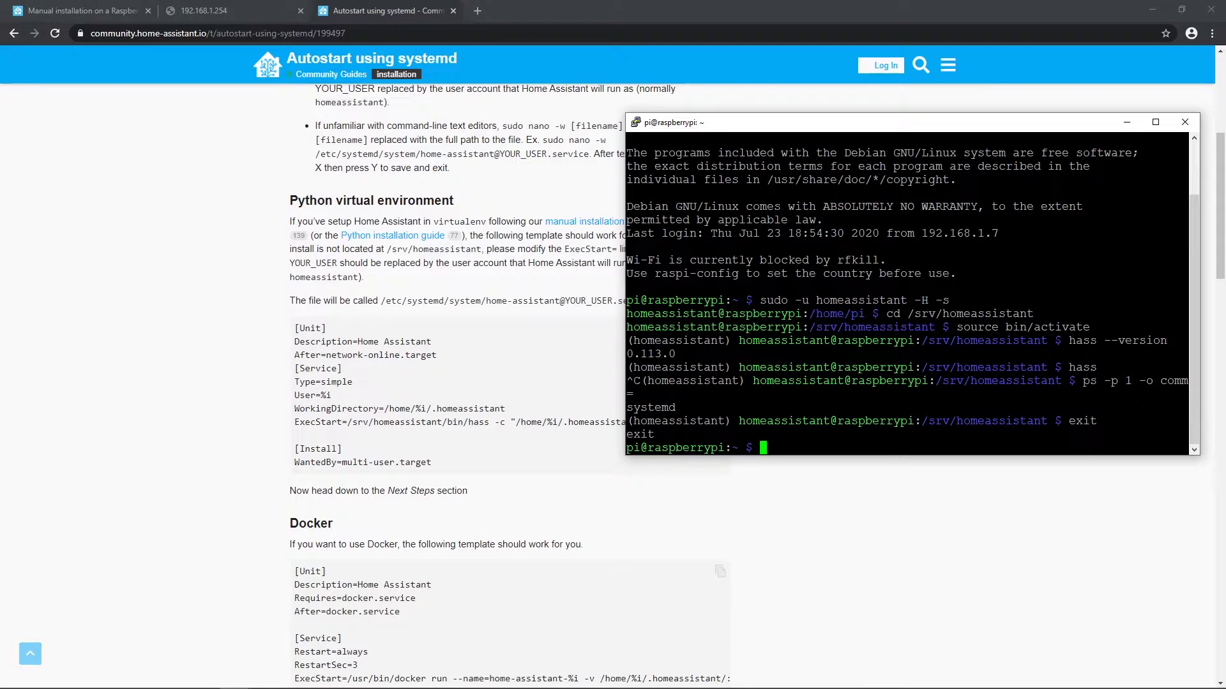
text(cd /etc/systemd/system/)
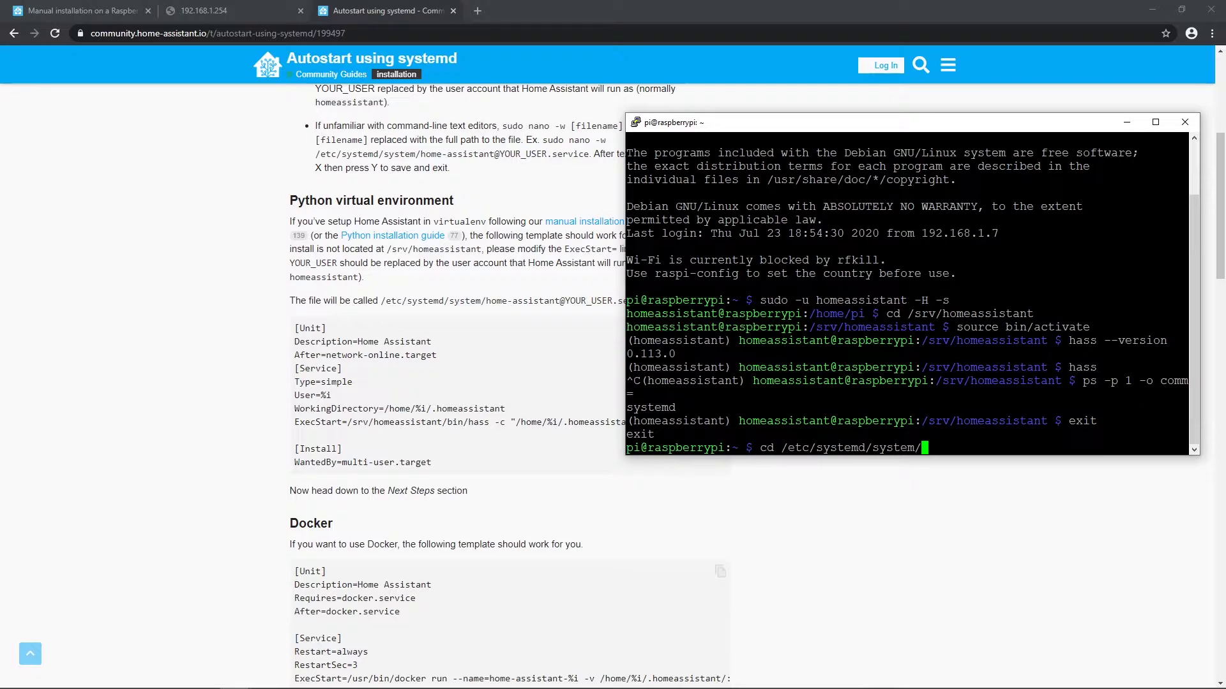
key(Return)
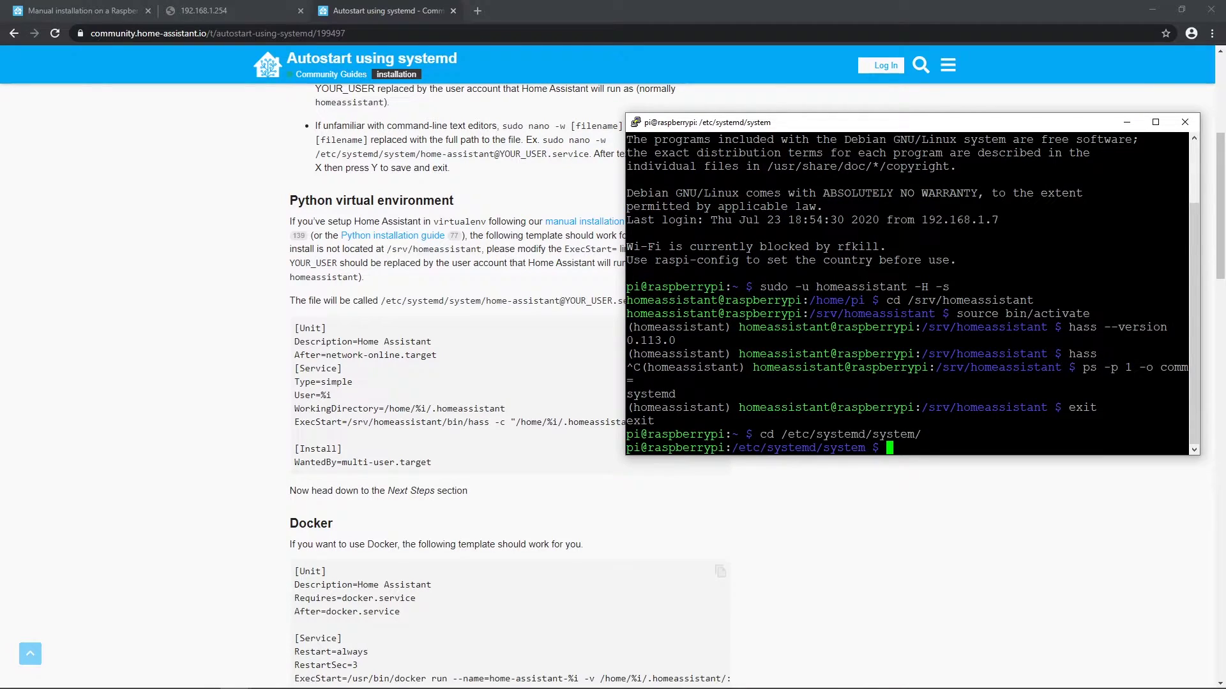
text(sudo nano home-assistat)
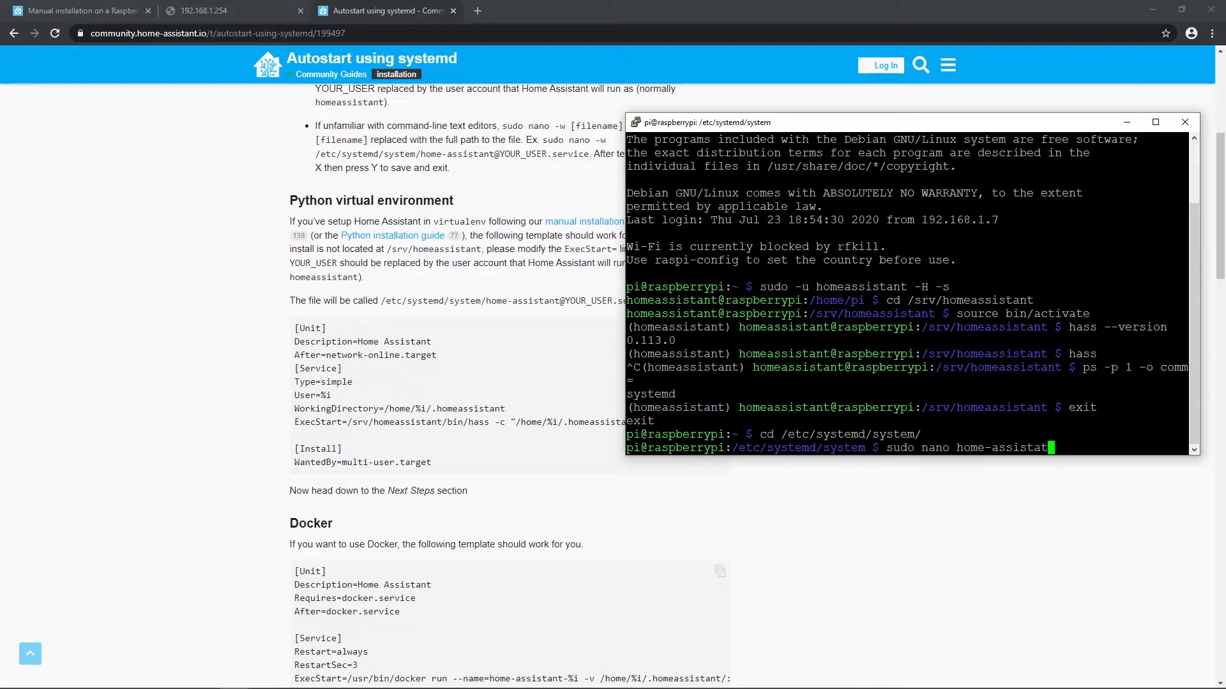
key(BackSpace)
text(nt@homeassistant.service)
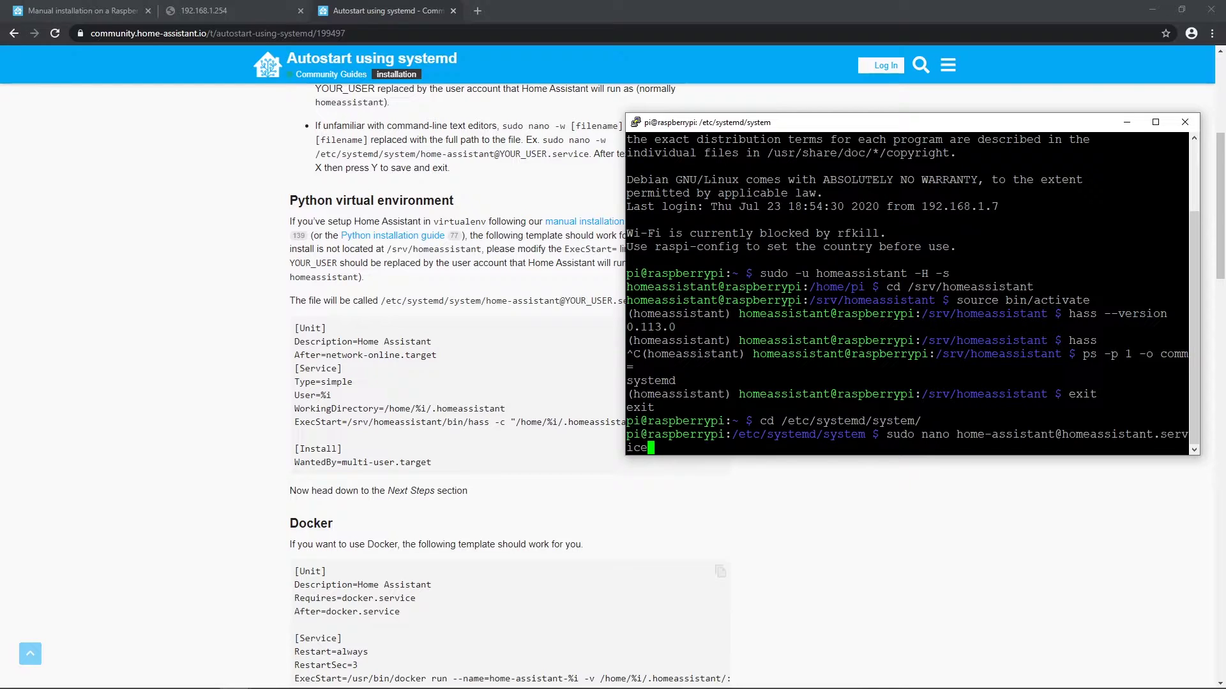
Step: Paste the unit template into the new service file and copy the guide's two Restart lines
key(Return)
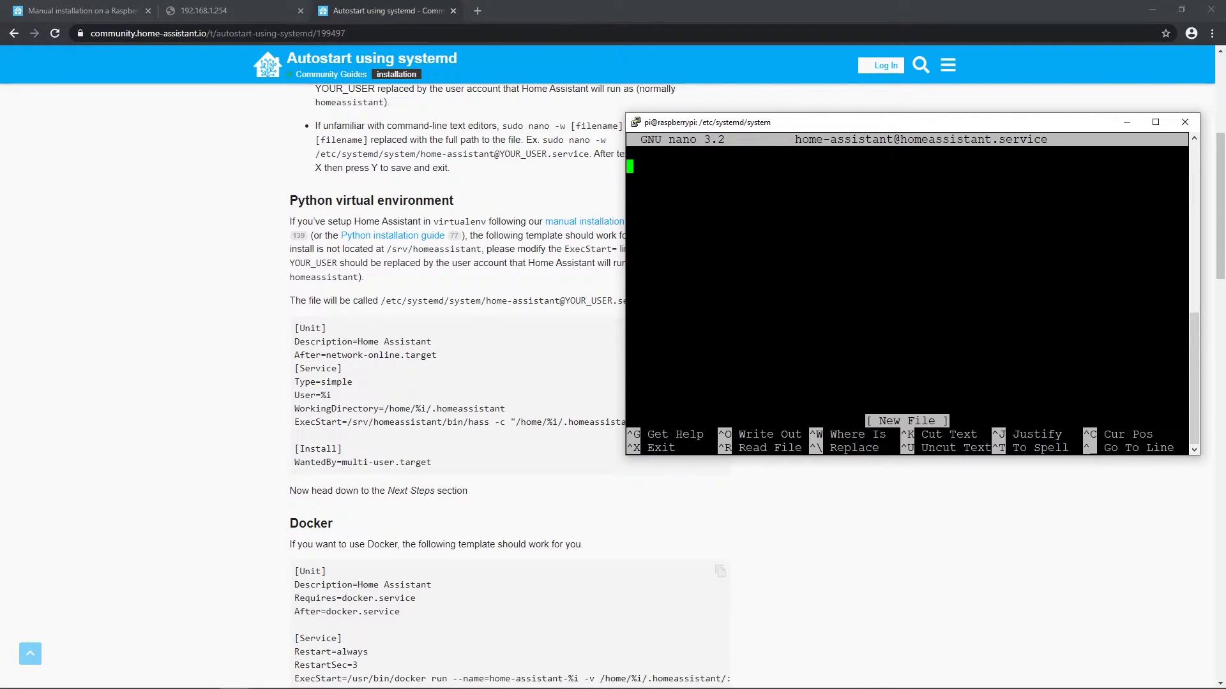
key(shift+Insert)
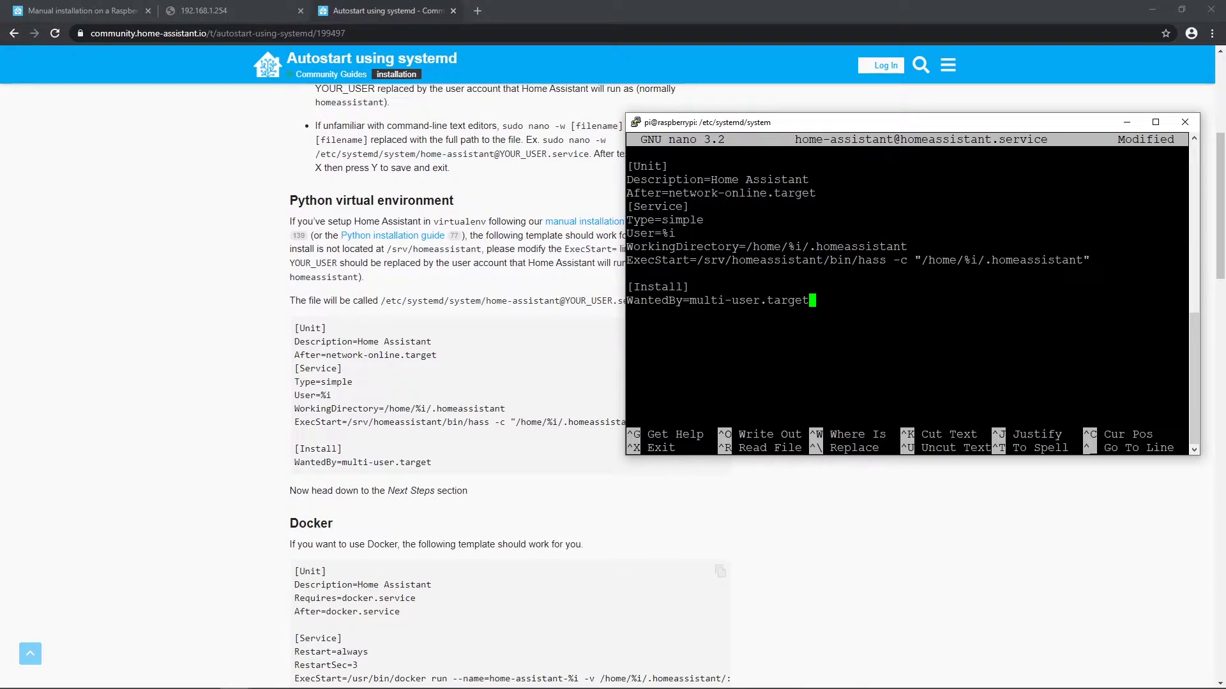
click(433, 372)
scroll(458, 207, down, 8)
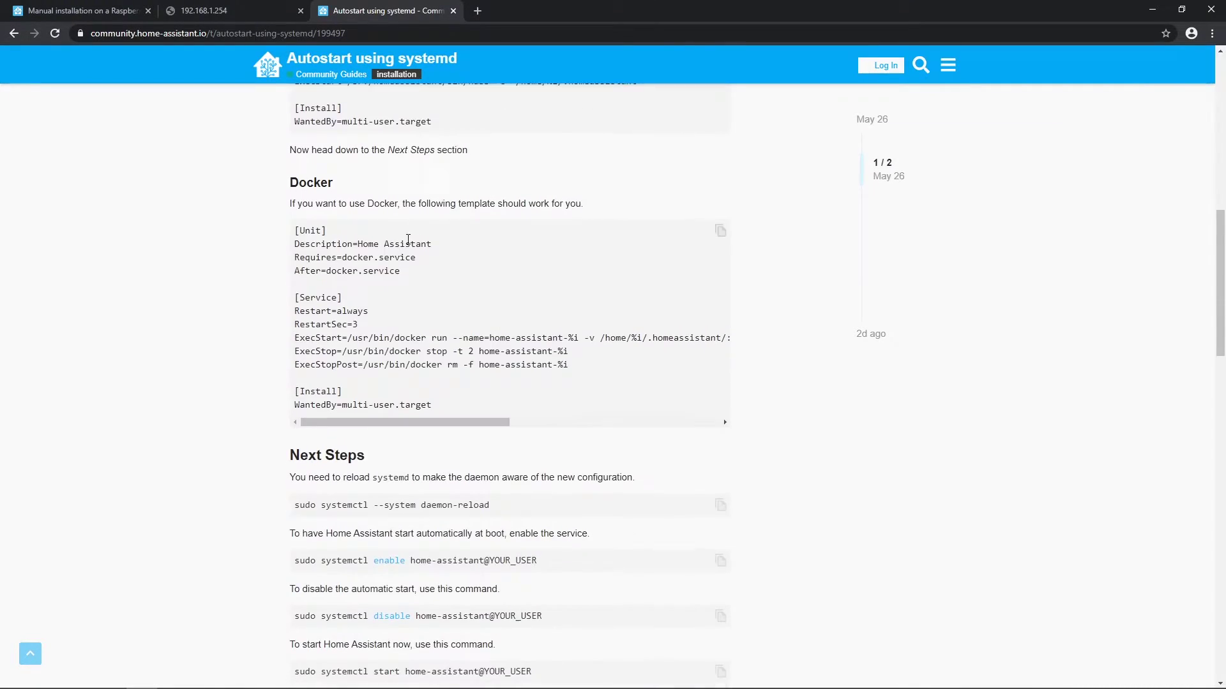
scroll(459, 207, down, 8)
drag(307, 410, 683, 419)
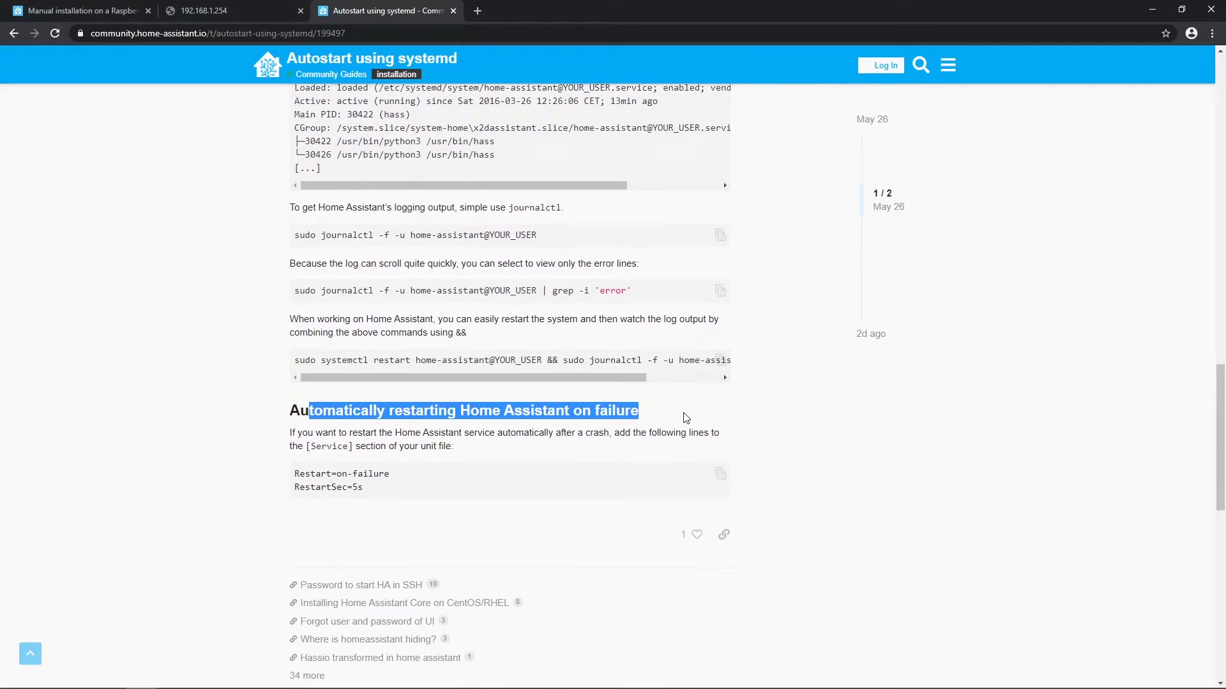
click(438, 441)
drag(367, 493, 289, 476)
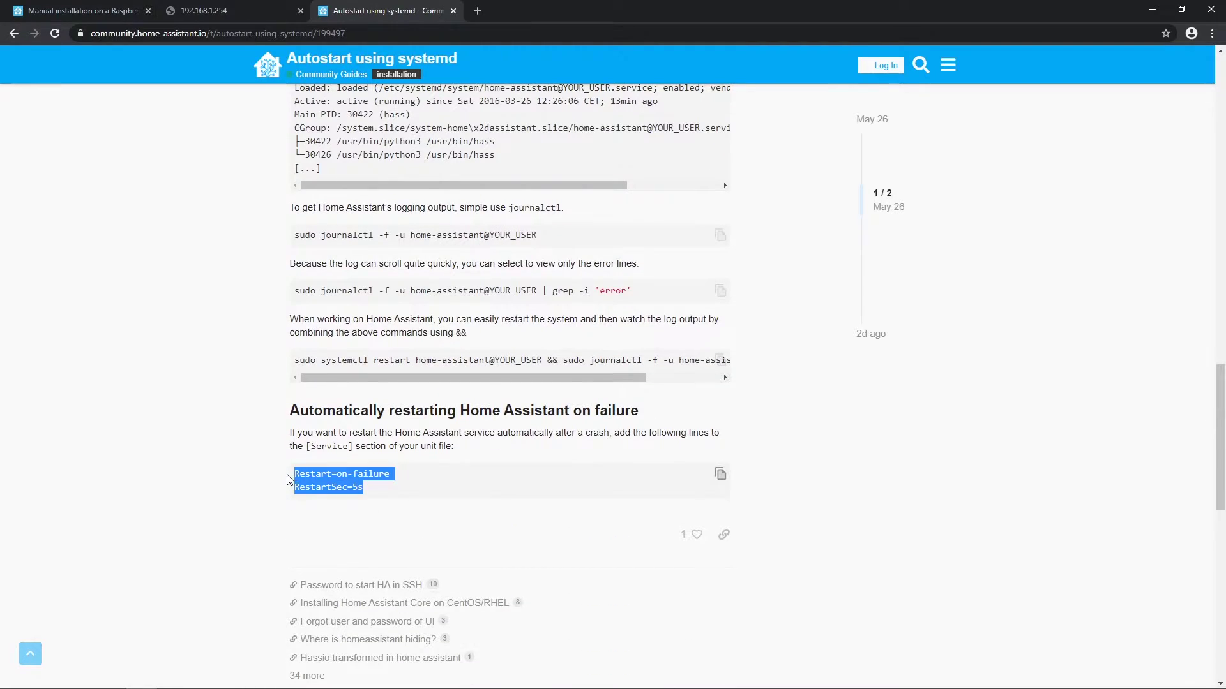
right_click(323, 473)
click(351, 480)
double_click(332, 447)
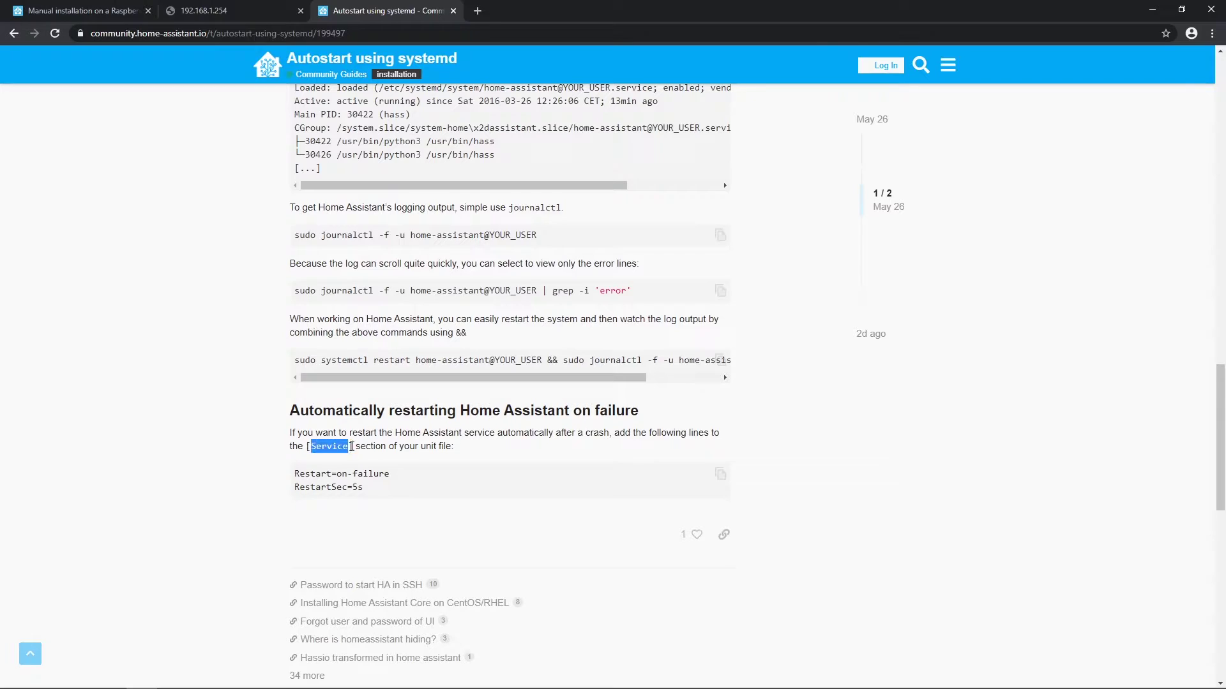
click(1192, 603)
Step: Insert Restart=on-failure and RestartSec=5s above [Install], then save and exit nano
key(alt+Tab)
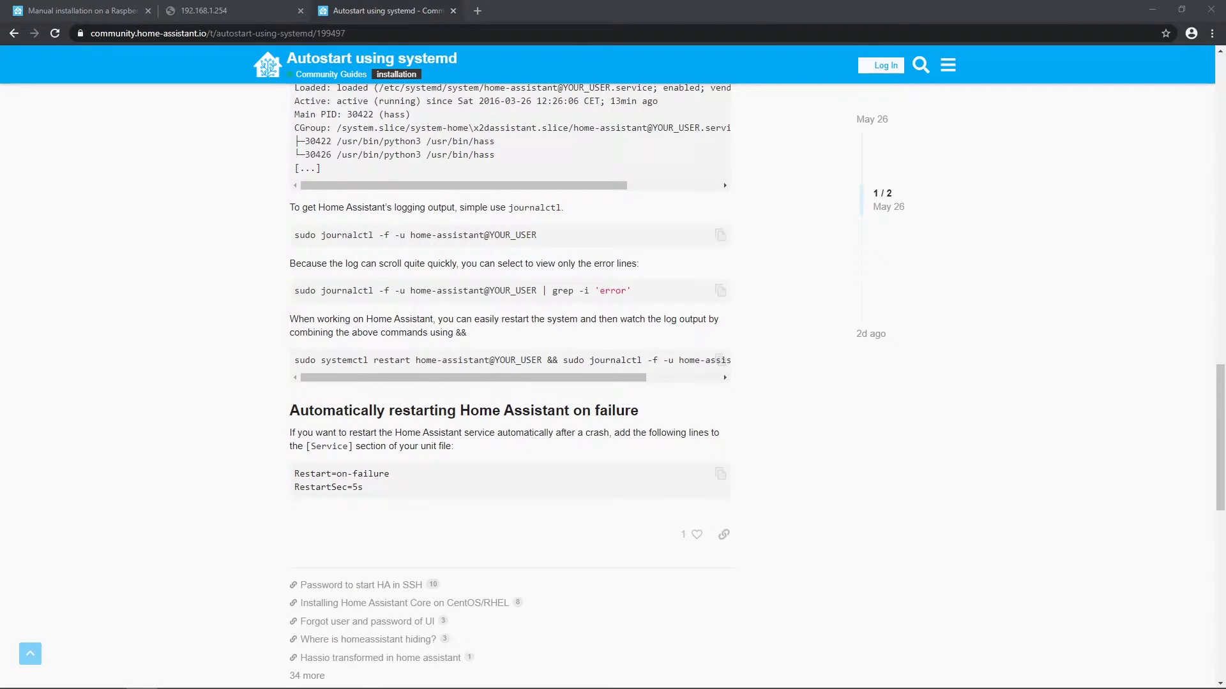
key(Up)
key(Up)
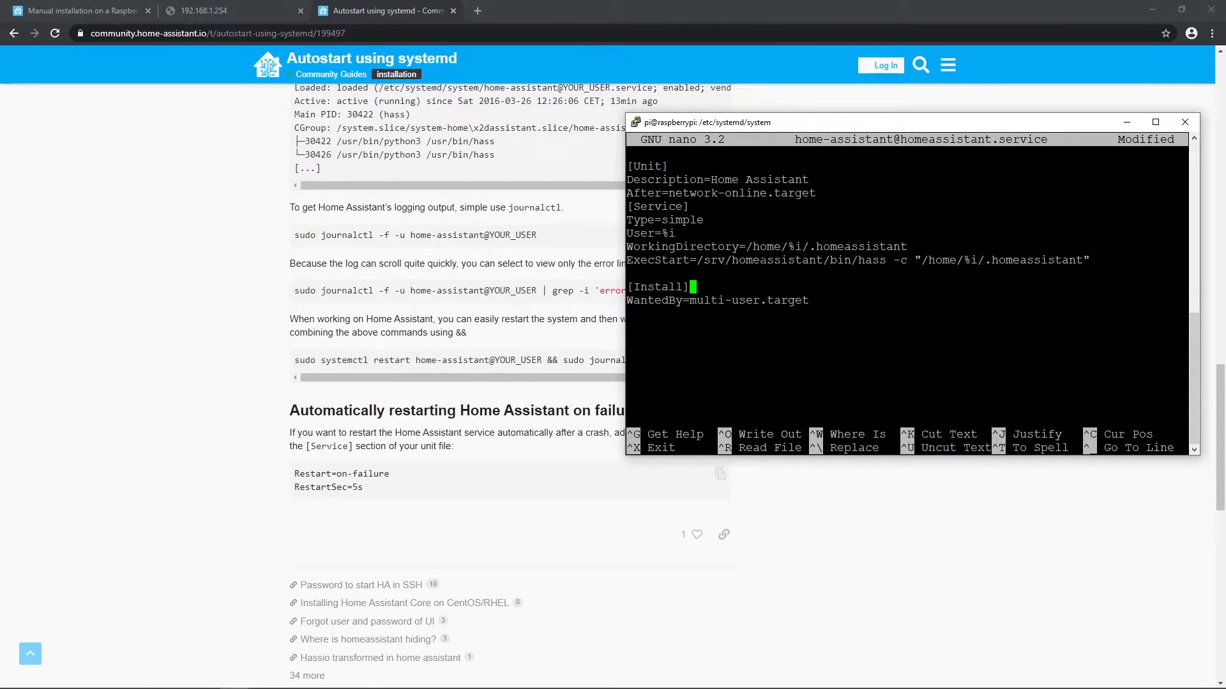
key(Return)
key(Up)
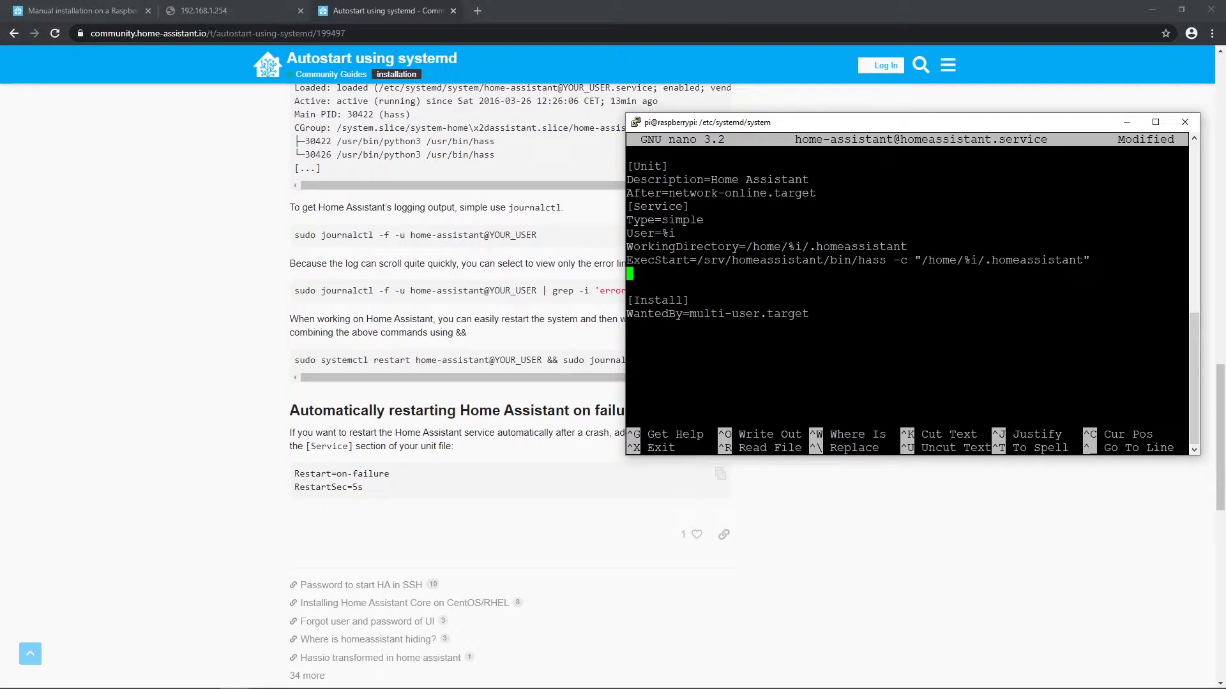
key(shift+Insert)
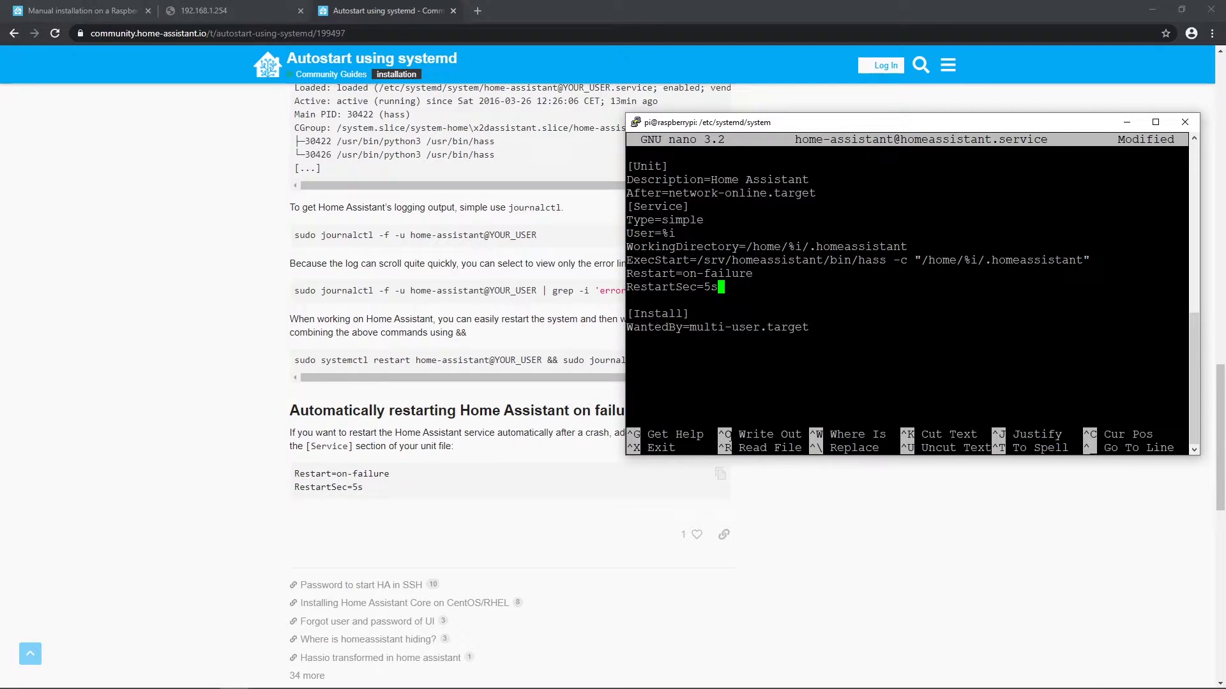
key(ctrl+o)
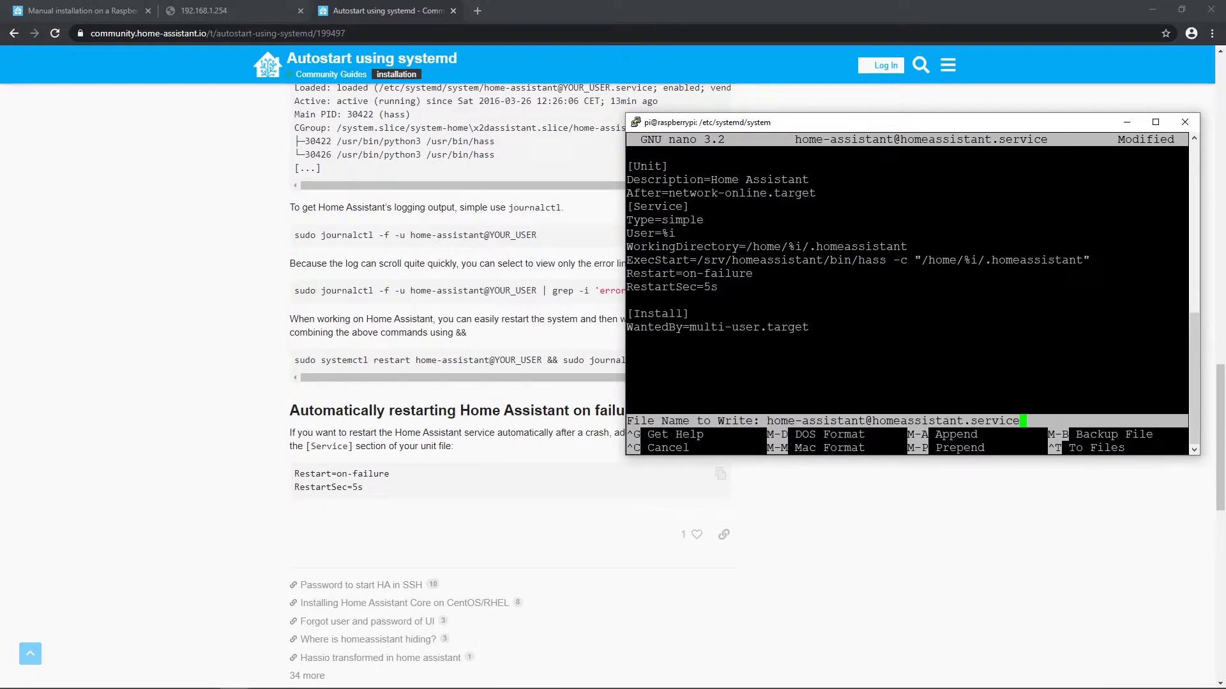
key(Return)
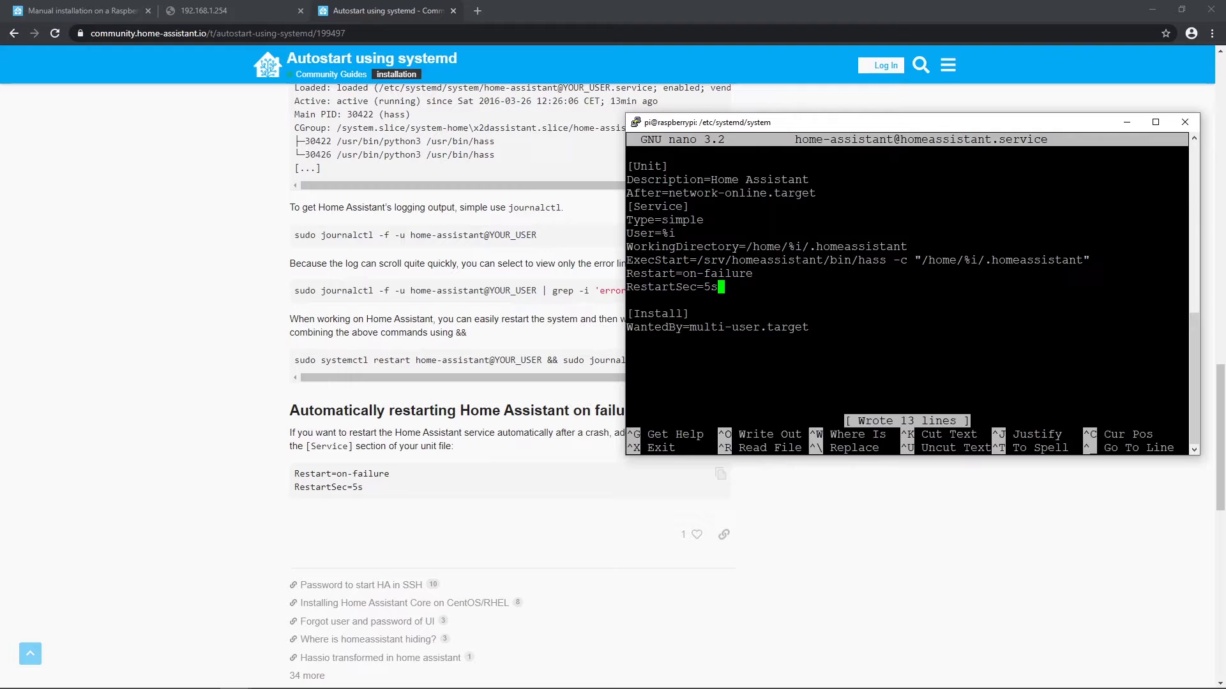
key(ctrl+x)
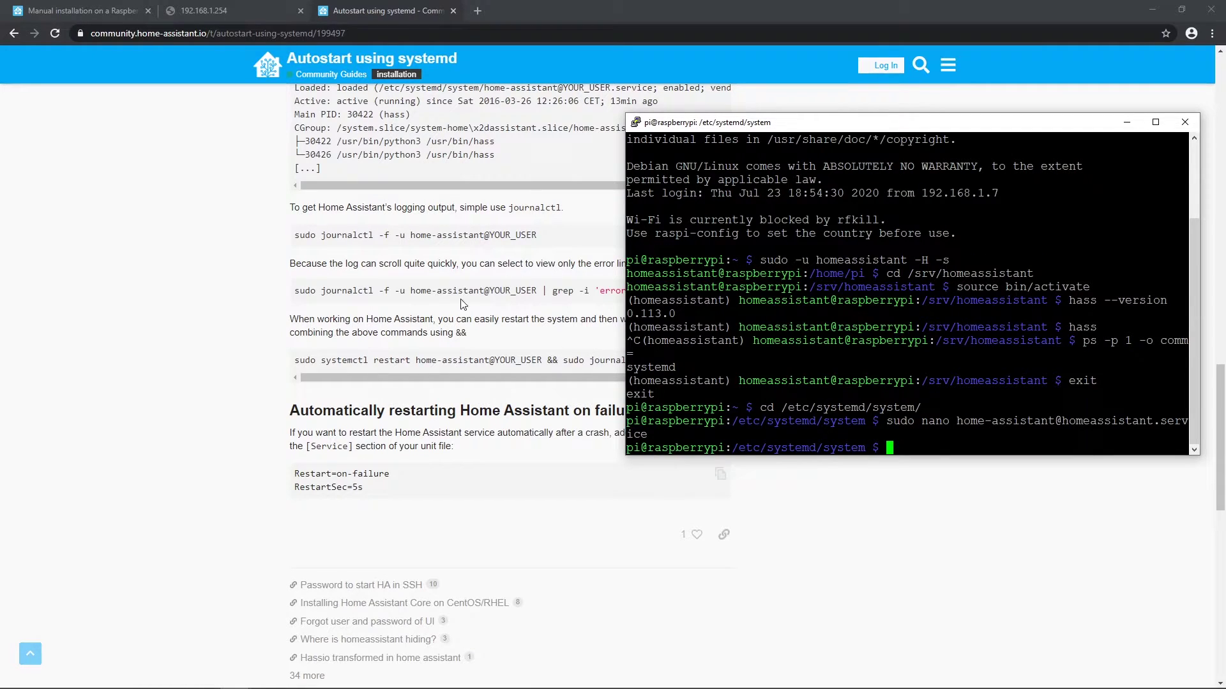
Step: Reload systemd with sudo systemctl --system daemon-reload
scroll(412, 304, up, 6)
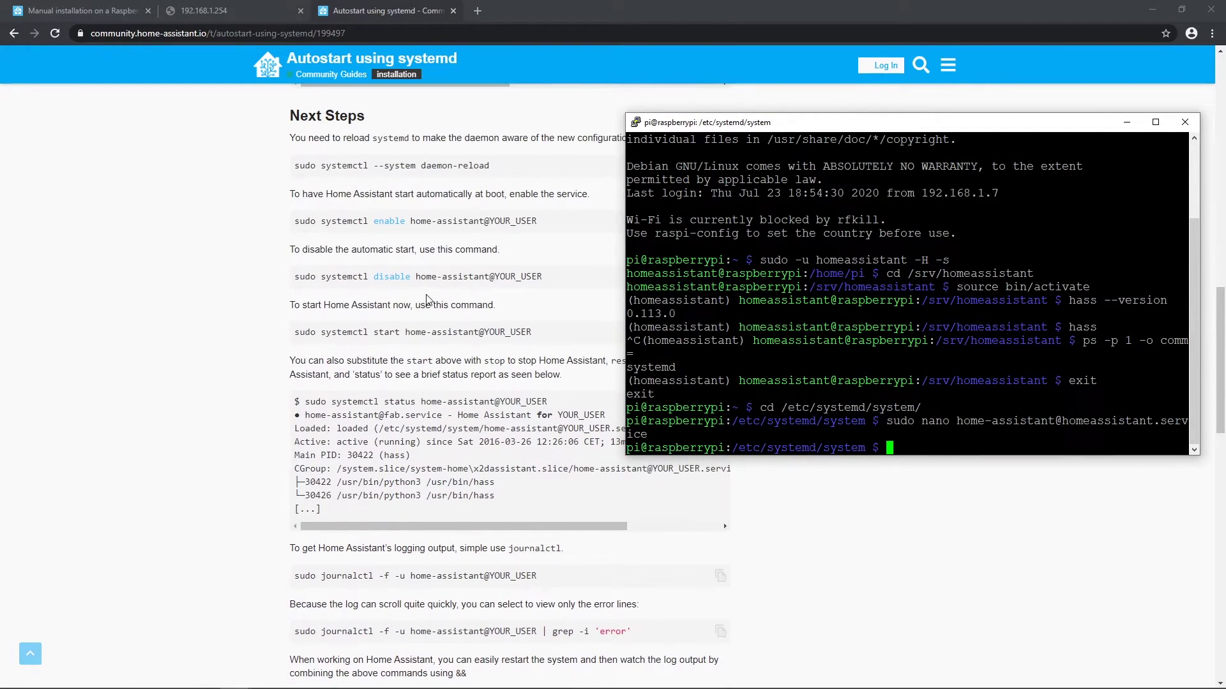
scroll(424, 301, up, 2)
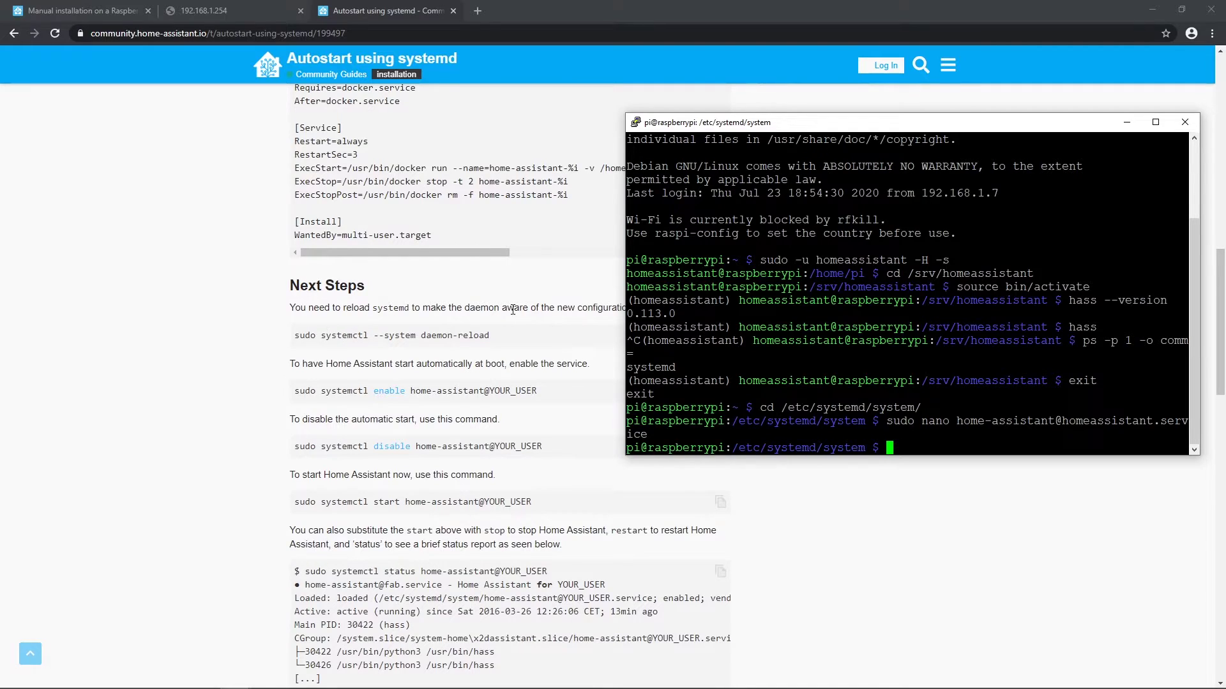
scroll(539, 312, up, 2)
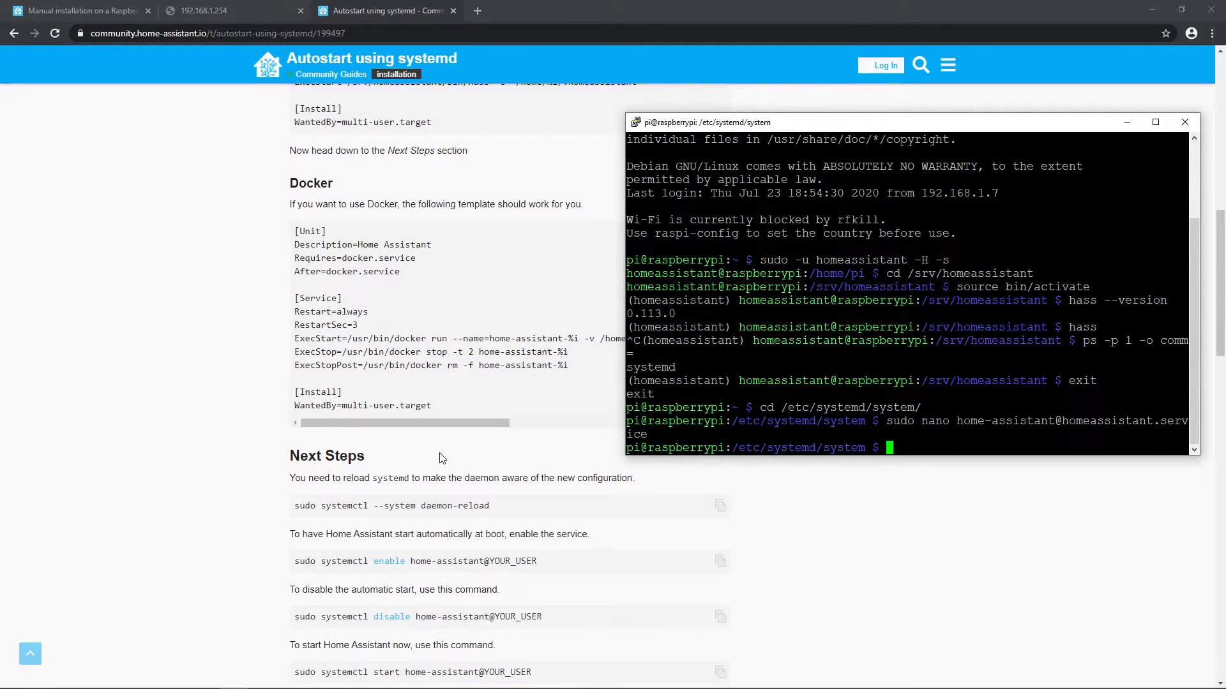
key(shift+Insert)
key(Return)
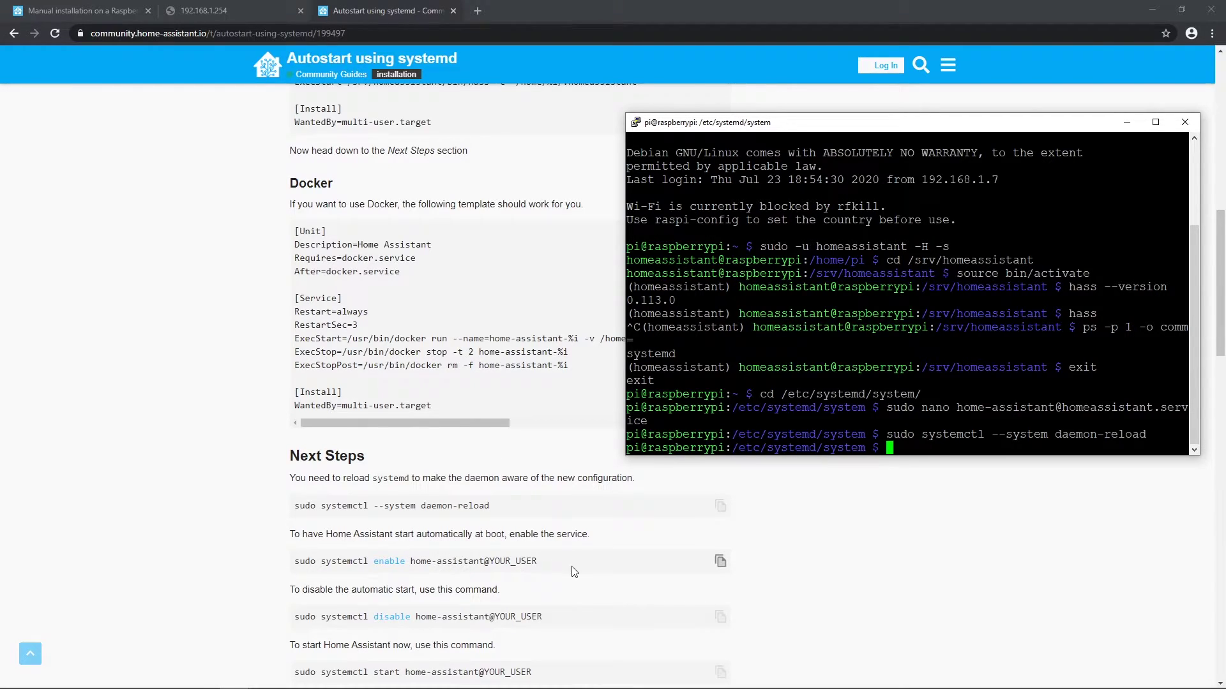
Step: Enable home-assistant@homeassistant at boot and start it with sudo systemctl start
click(720, 561)
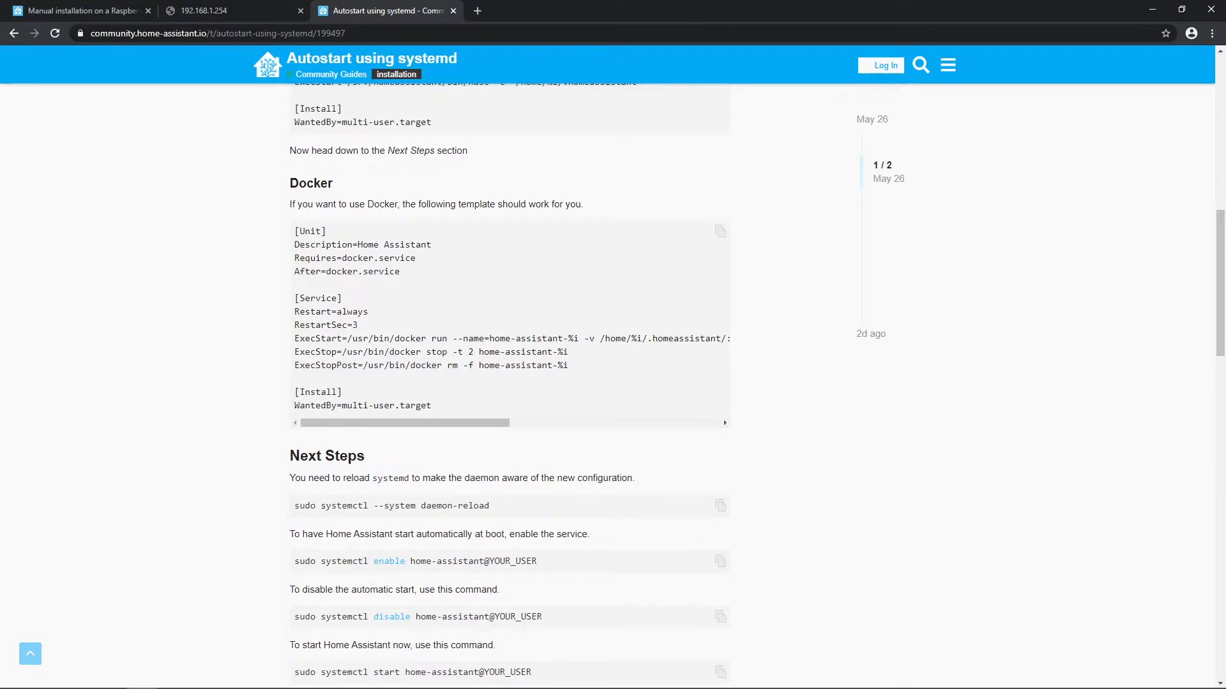
key(alt+Tab)
key(shift+Insert)
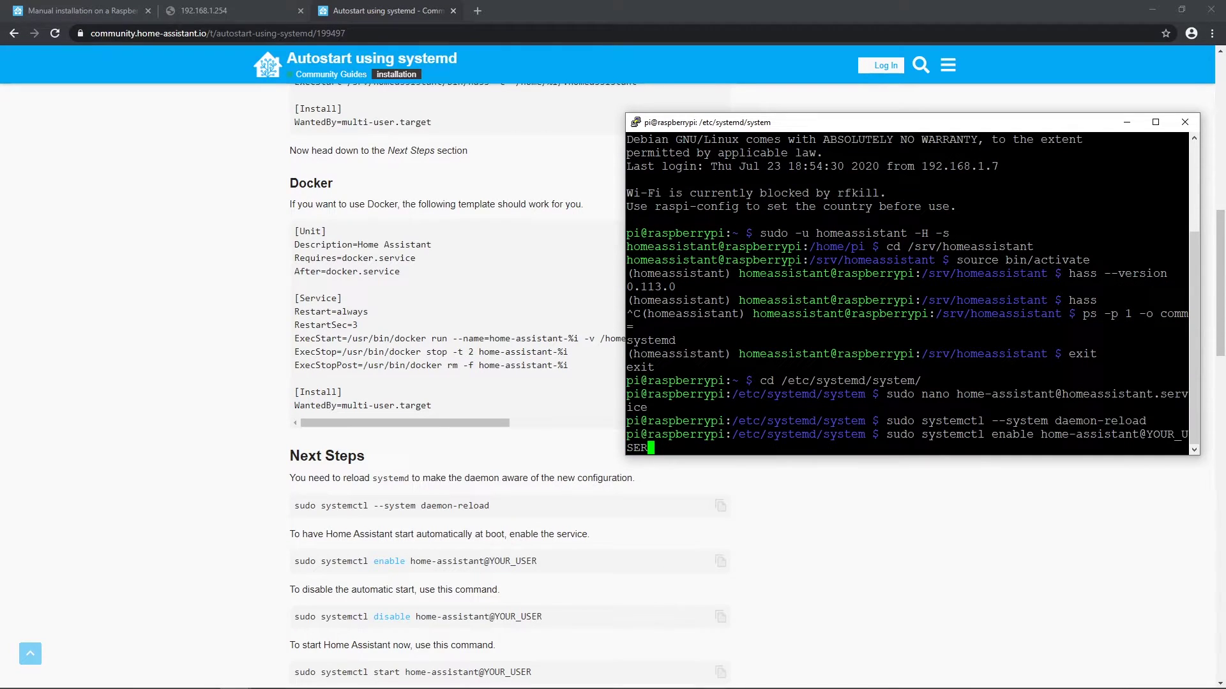
key(BackSpace)
key(BackSpace)
key(BackSpace)
key(BackSpace)
key(BackSpace)
key(BackSpace)
key(BackSpace)
key(BackSpace)
key(BackSpace)
text(homeassistant)
key(Return)
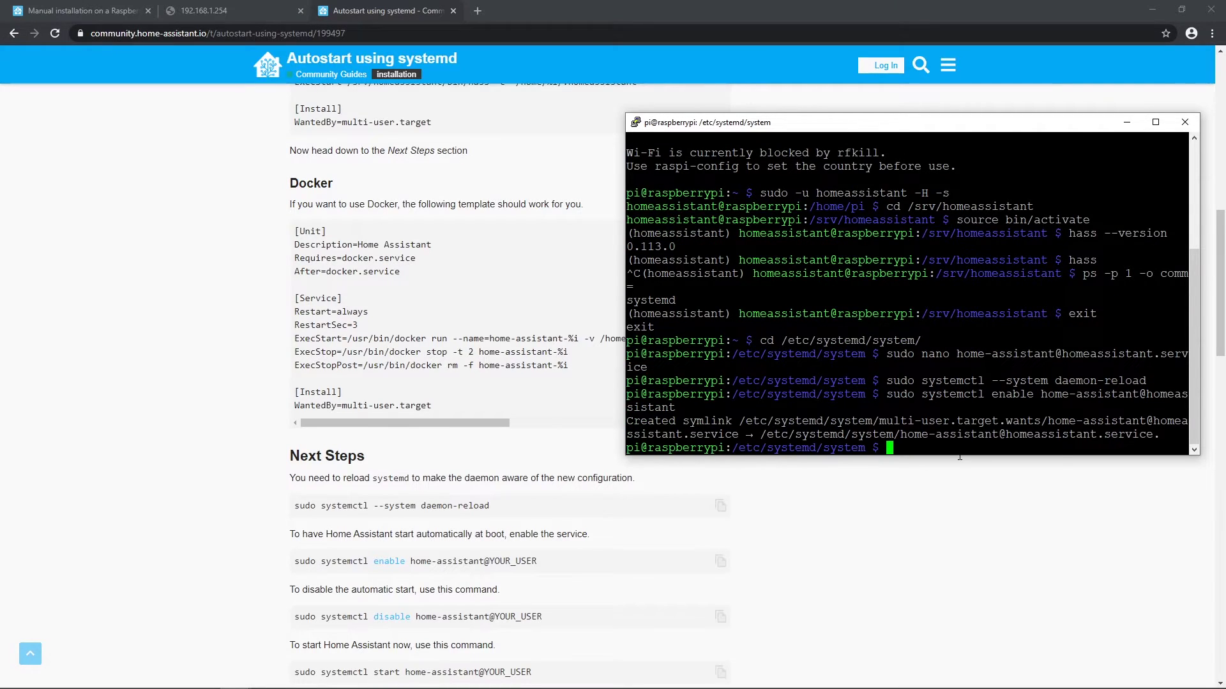
scroll(958, 457, down, 5)
text(sudo systemctl start home-assistant@homeassis)
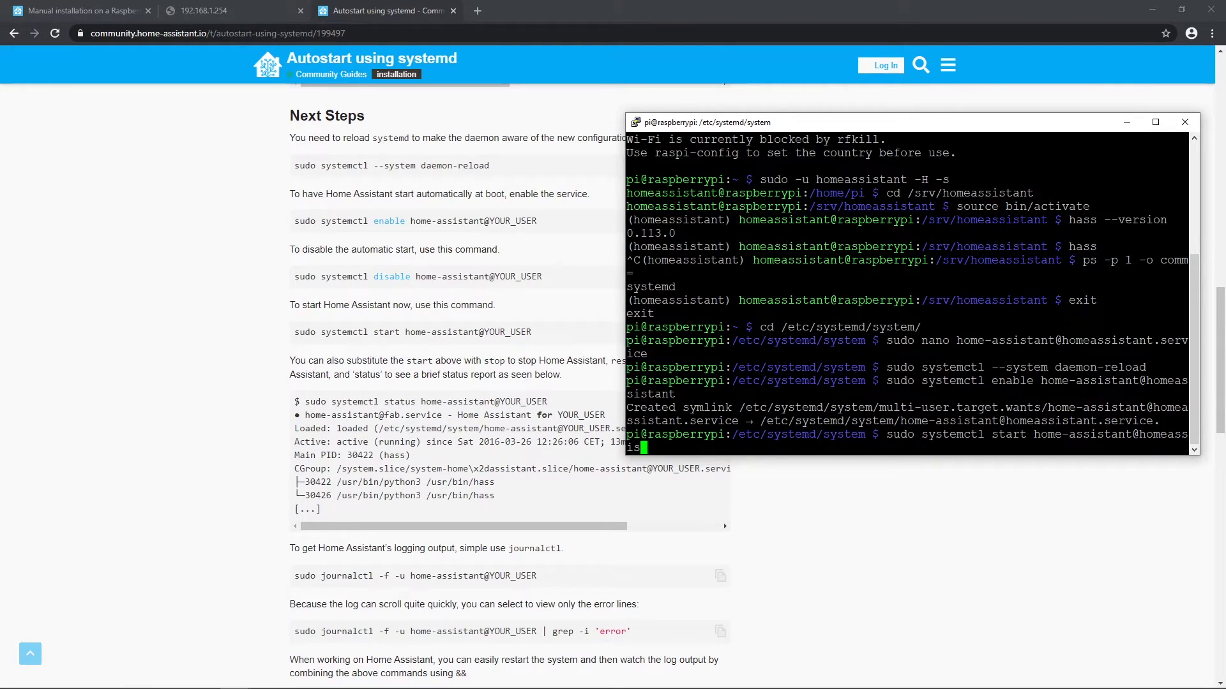
text(tant)
key(Return)
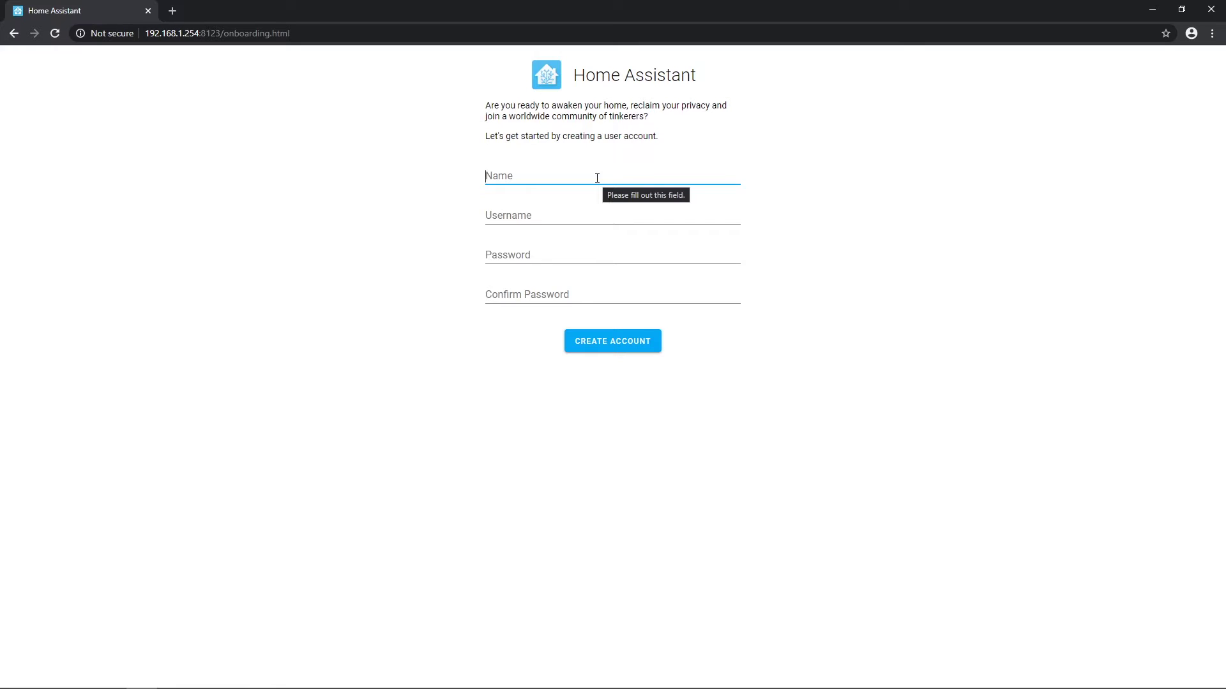
Step: Create the admin account with a confirmed password, keep home name Home, and finish onboarding
text(admin)
key(Tab)
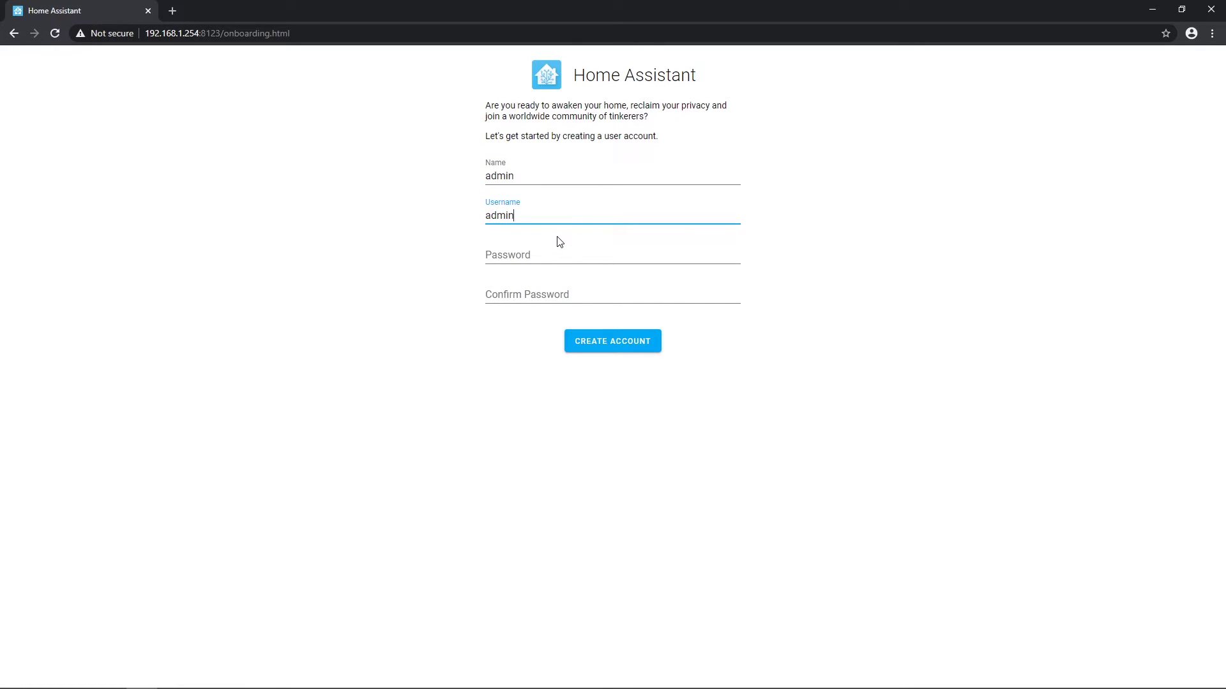
key(Tab)
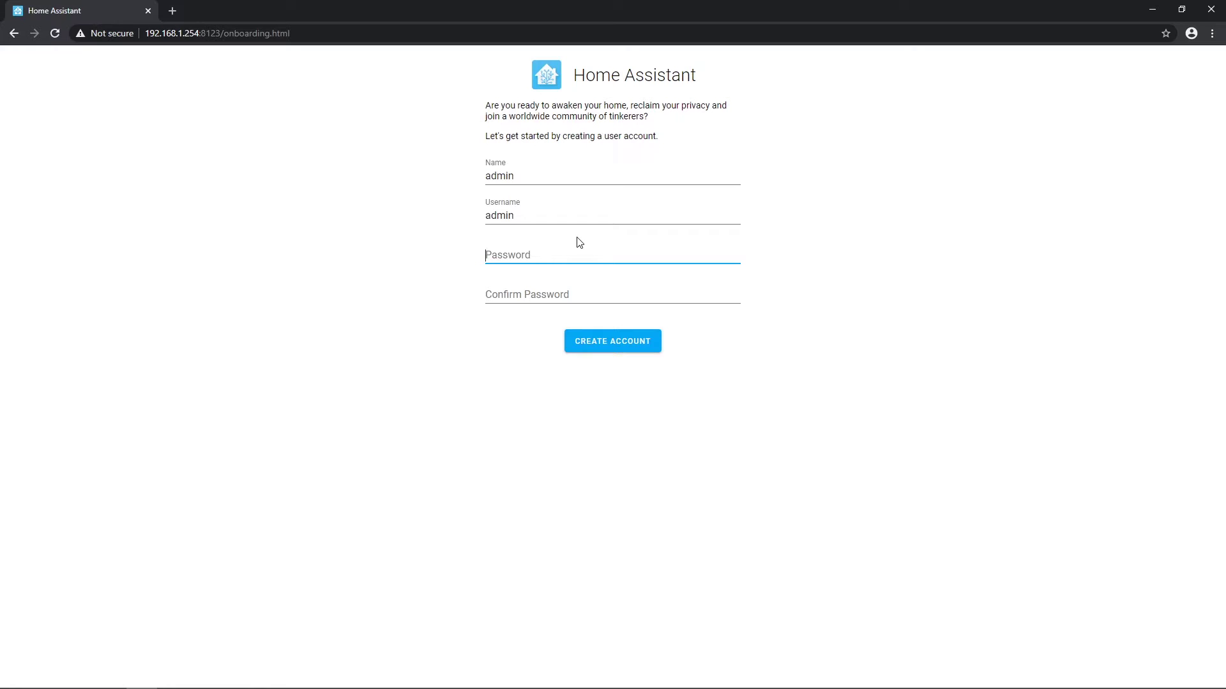
text(••••••••••••••••••••••••••••••••••••••)
click(614, 294)
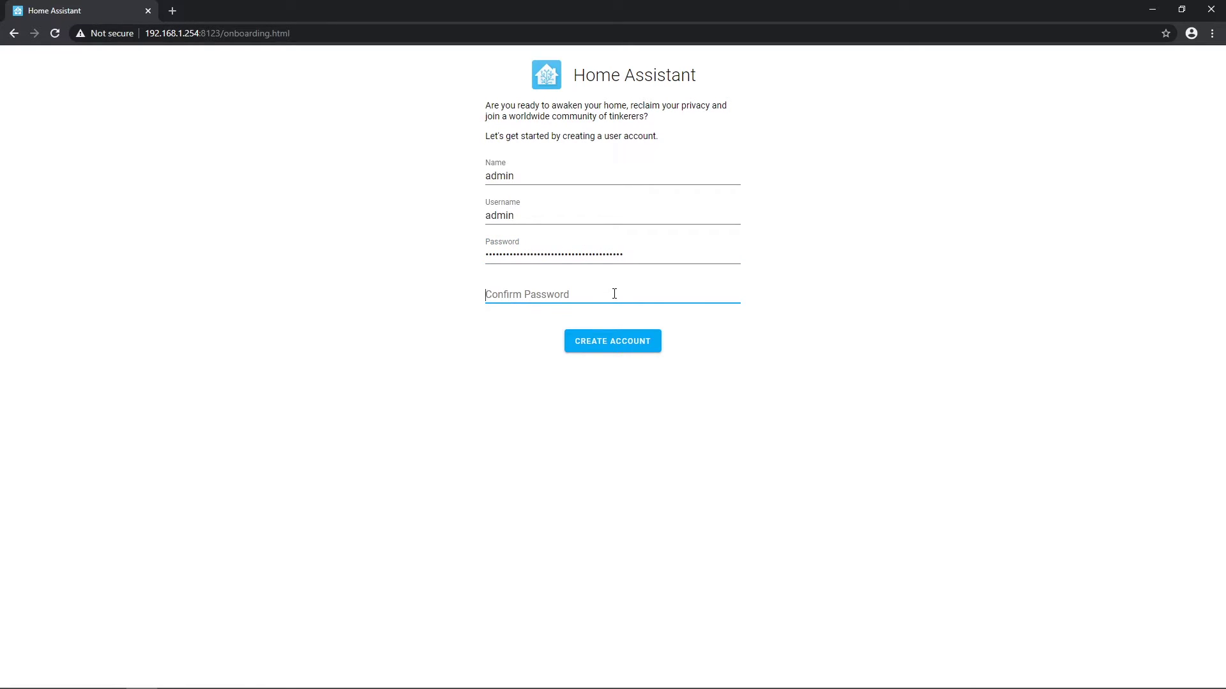
key(ctrl+v)
click(621, 350)
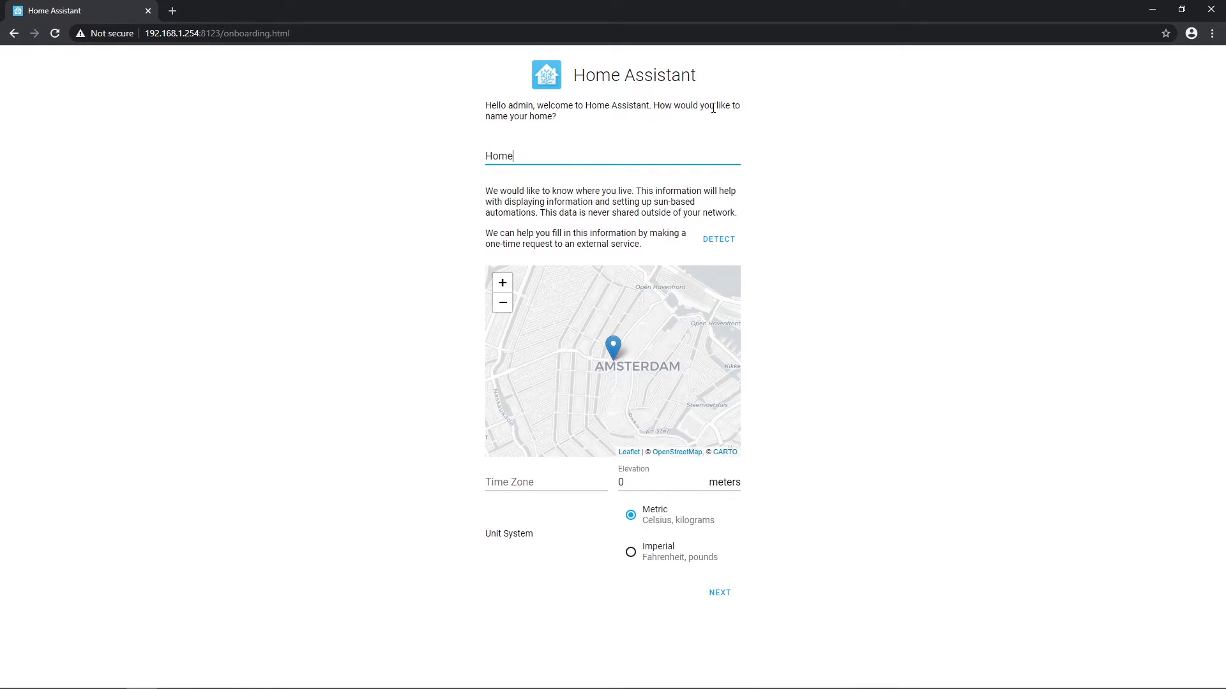
click(720, 594)
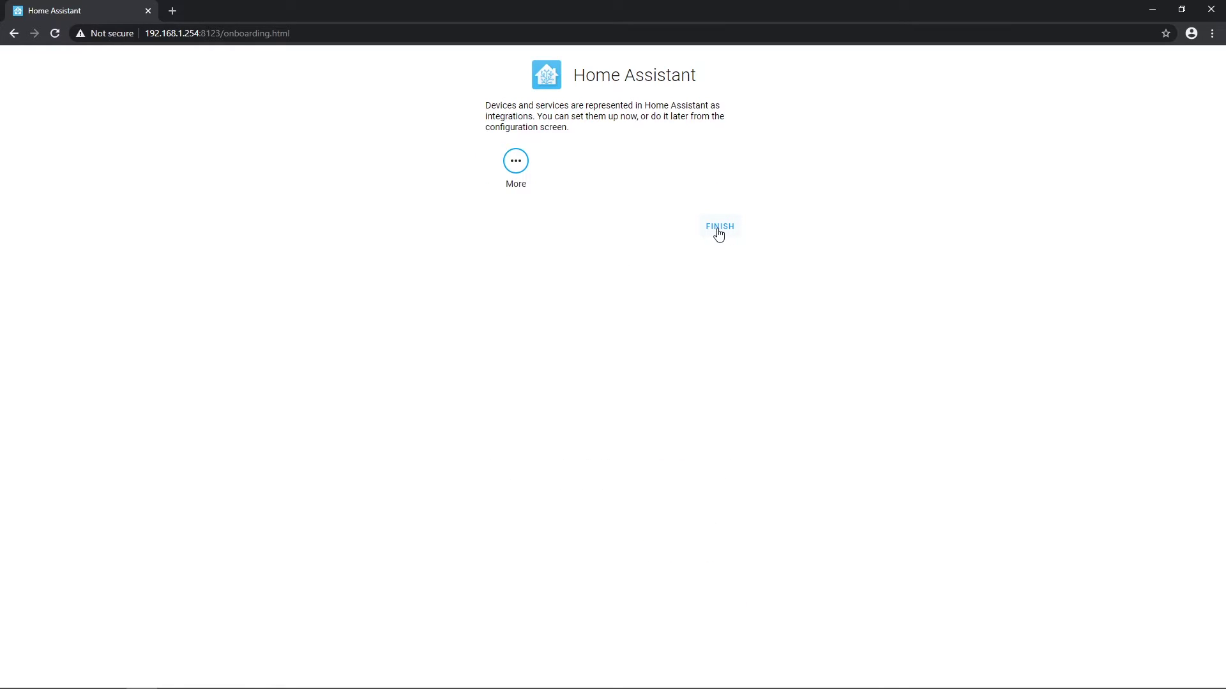
click(719, 228)
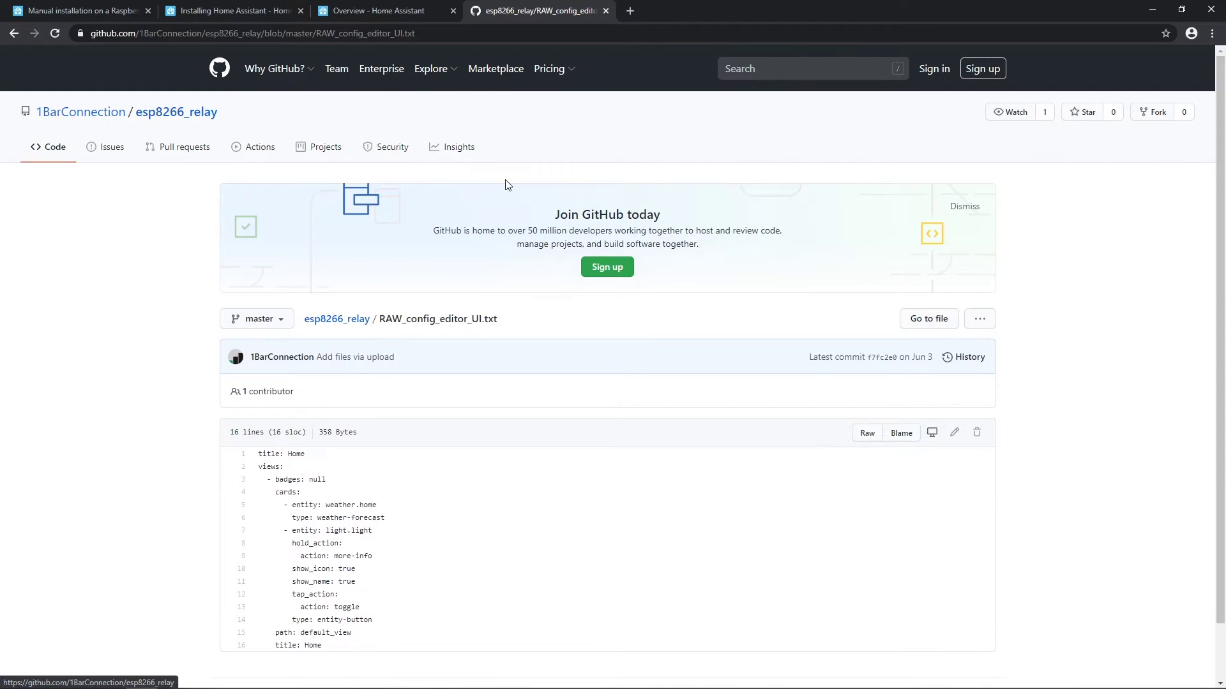
Step: Copy all 16 lines of RAW_config_editor_UI.txt, including the light.light entity-button card
scroll(438, 210, down, 1)
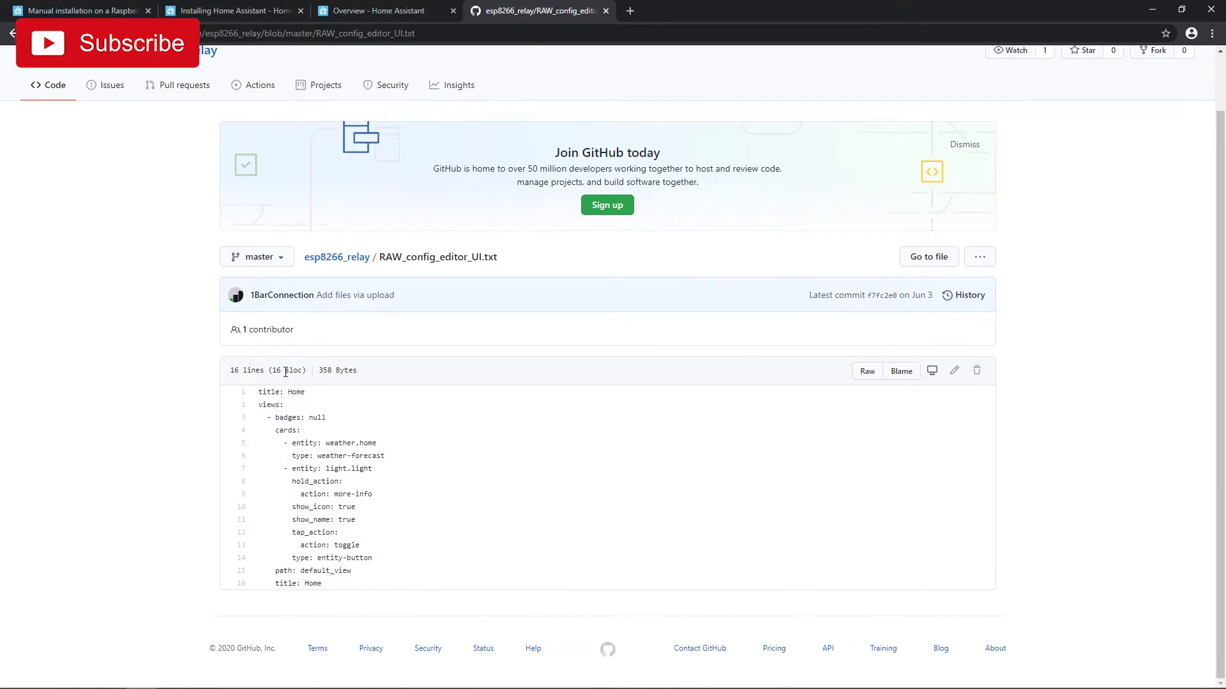
drag(259, 391, 338, 591)
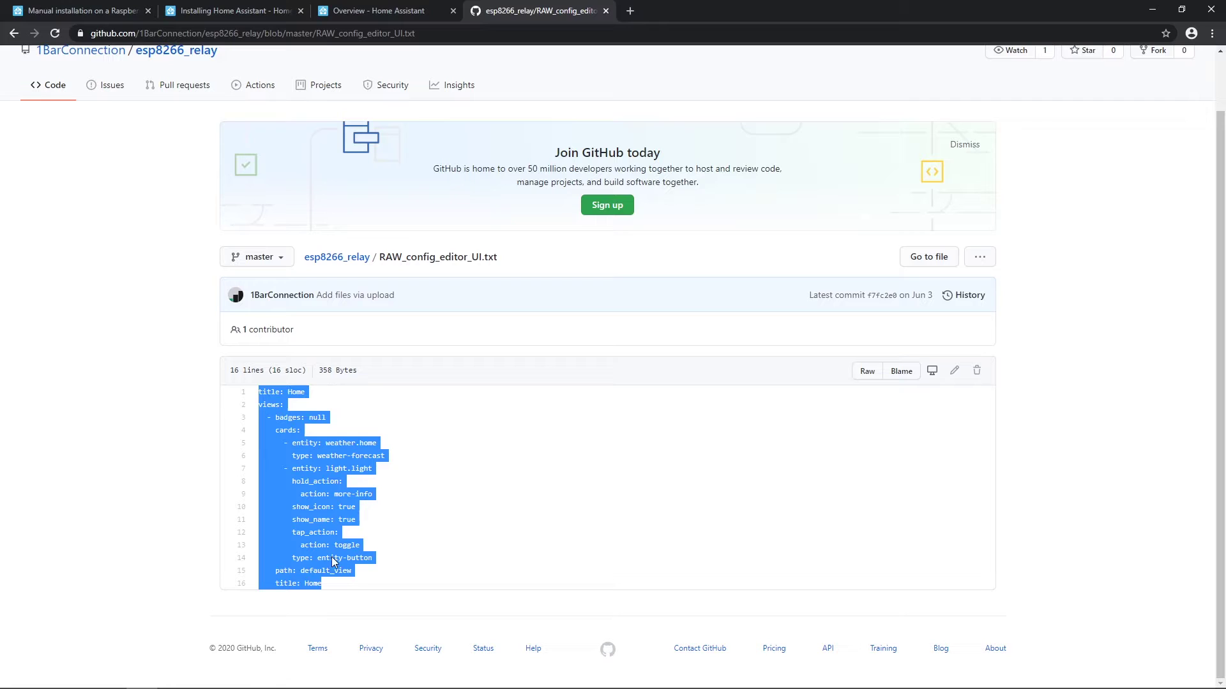
right_click(330, 489)
click(347, 498)
click(442, 483)
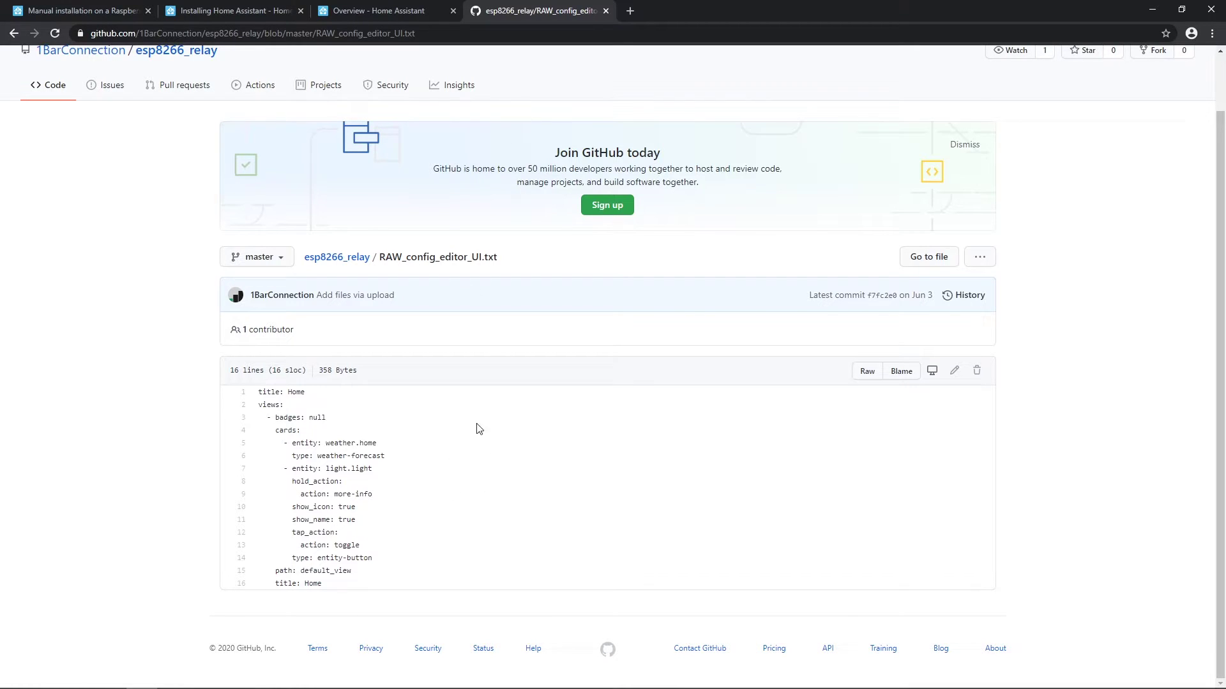
Step: Replace the Home dashboard's raw YAML with the copied configuration and save it
click(402, 9)
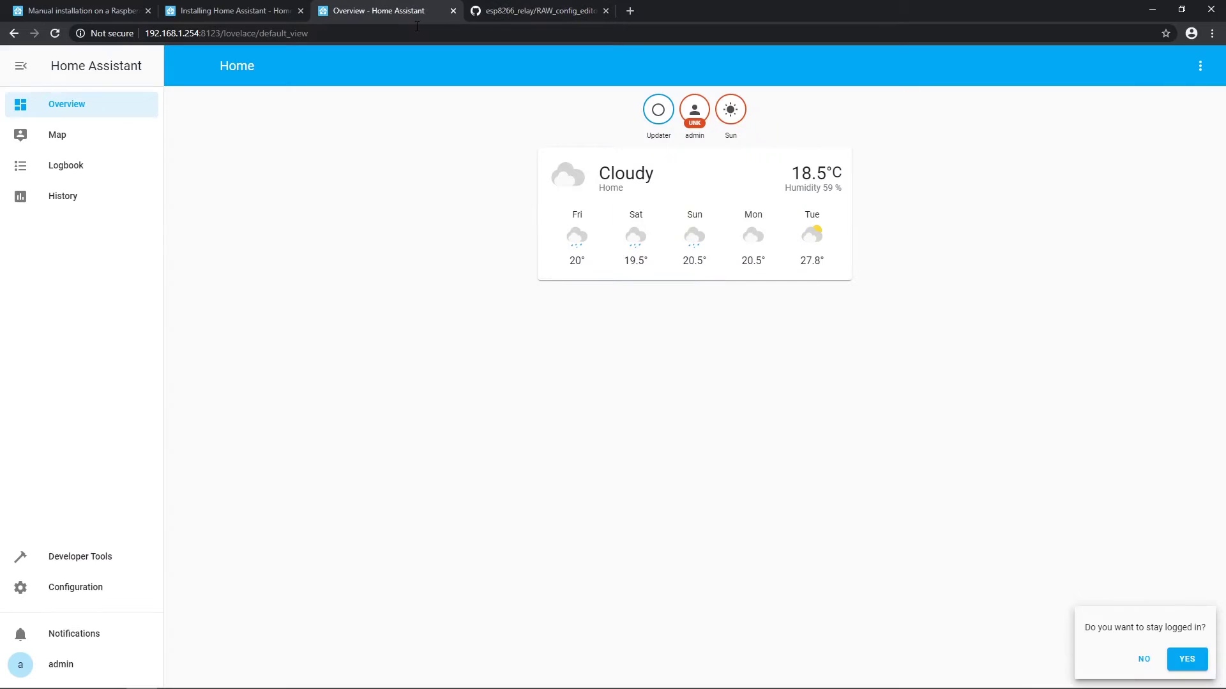
click(1200, 66)
click(1182, 103)
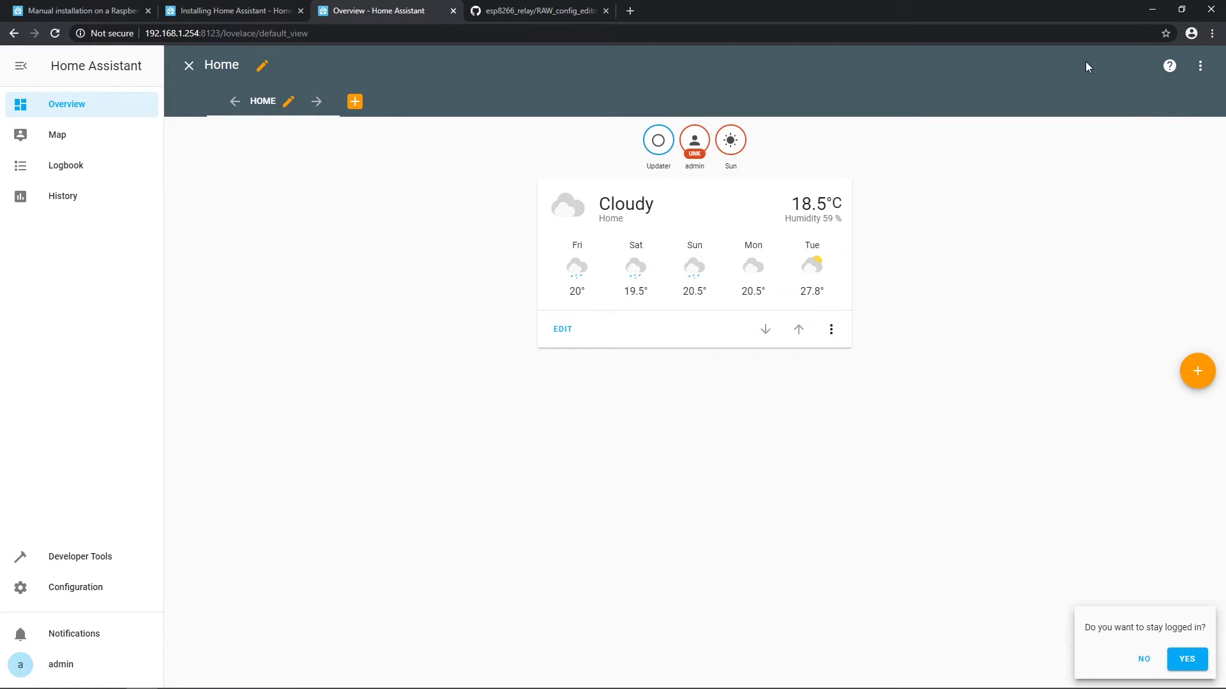
click(1200, 66)
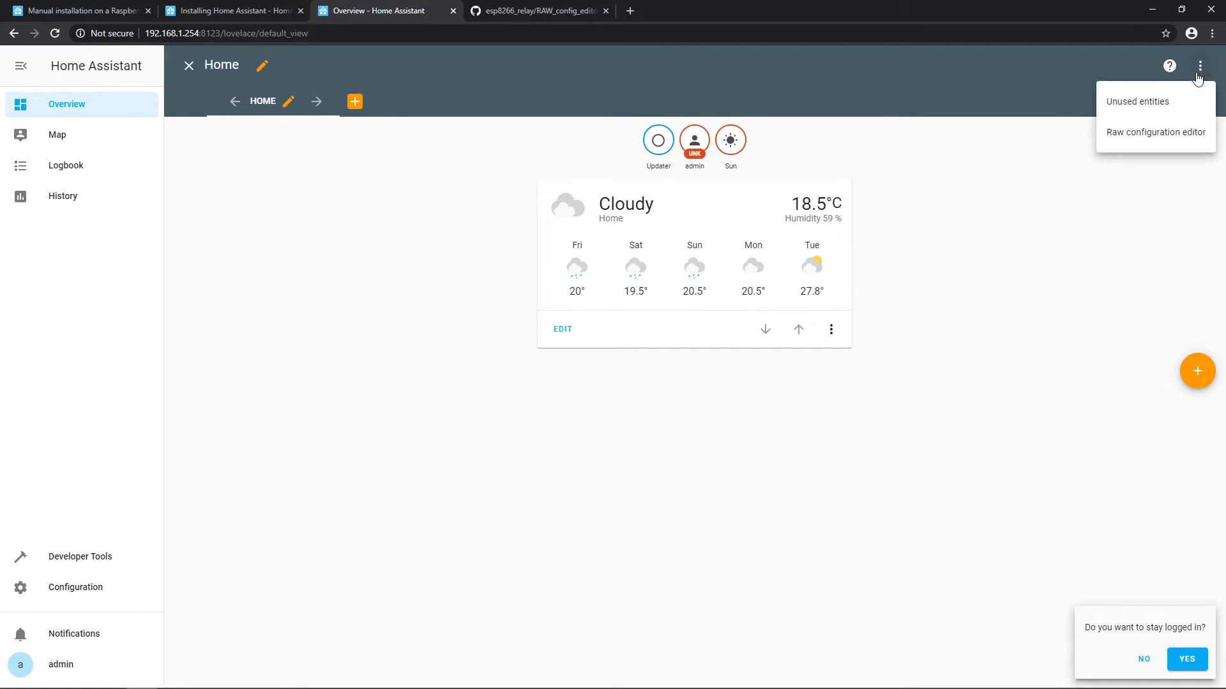
click(1165, 132)
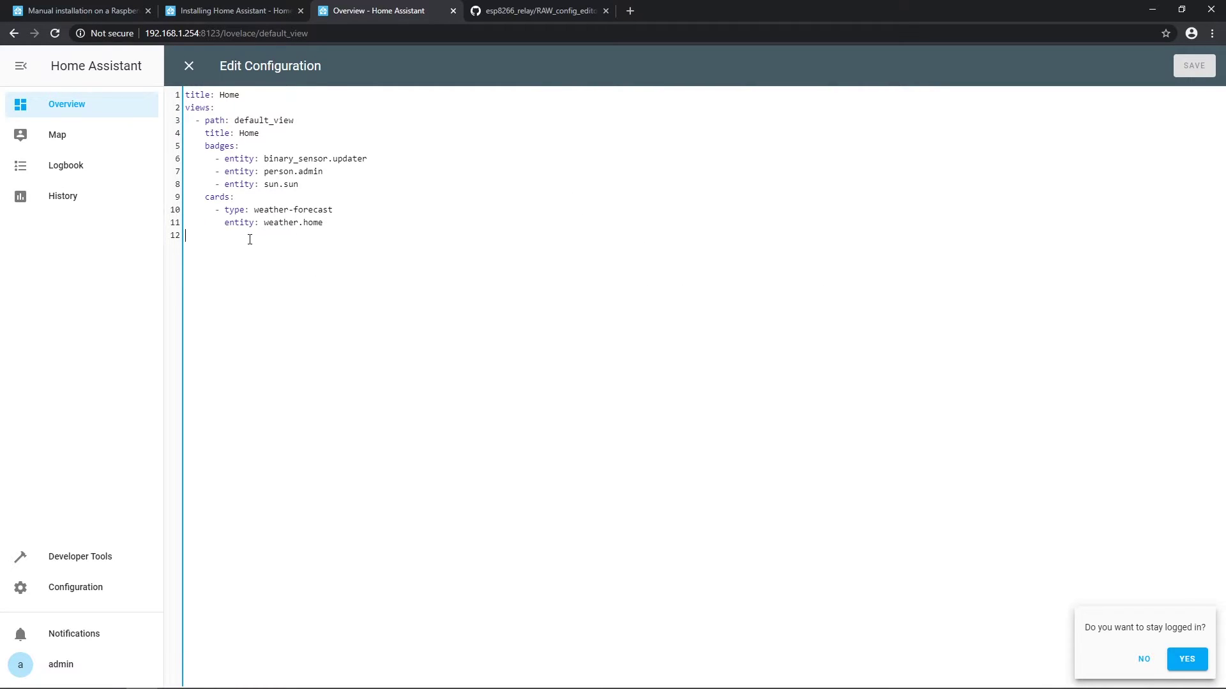
drag(249, 239, 71, 82)
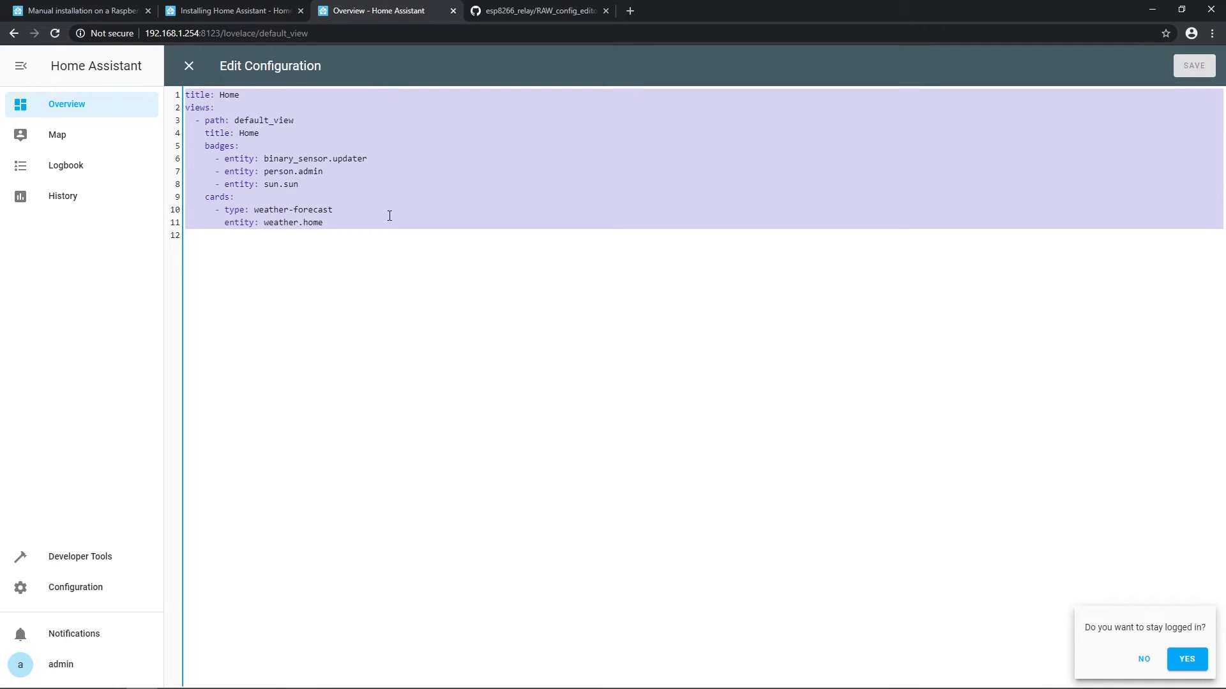
key(ctrl+v)
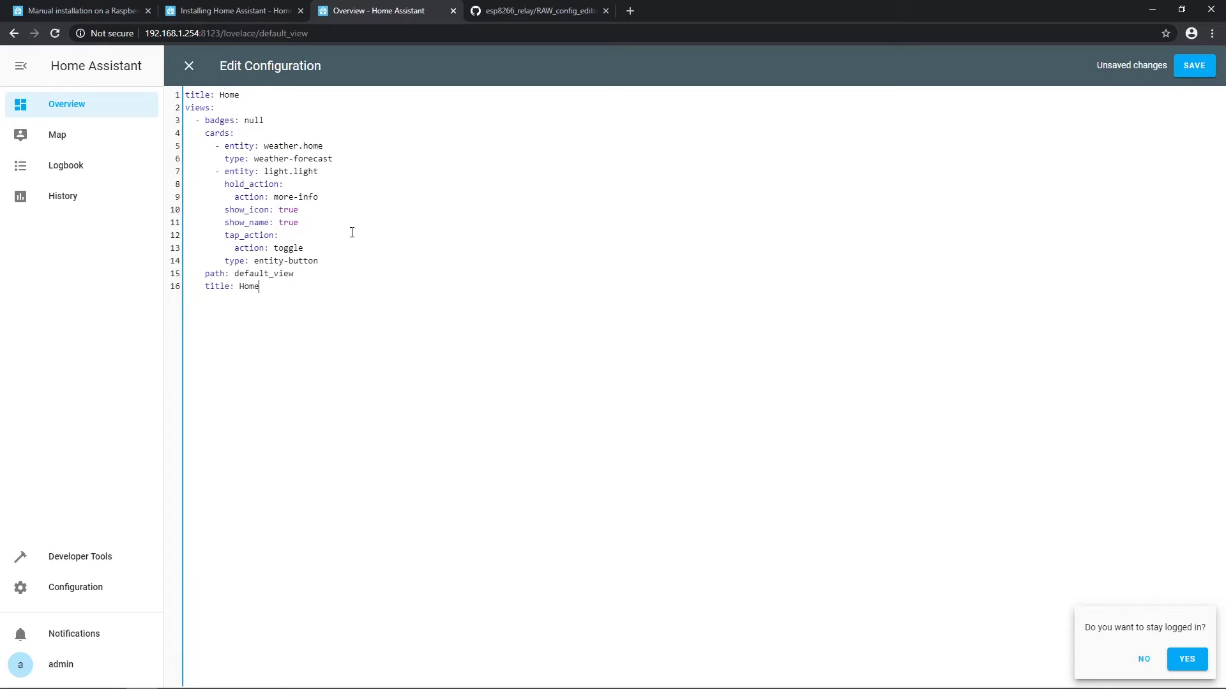
click(1191, 68)
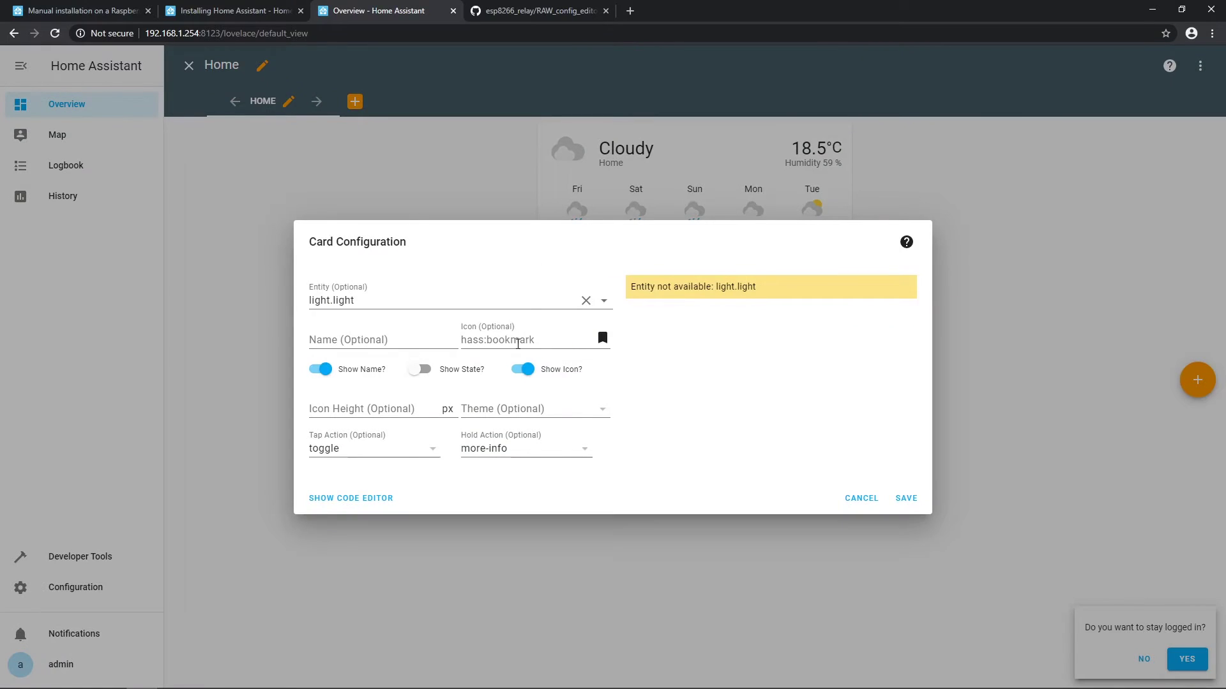
Step: Set the light.light button card's icon to hass:lightbulb and save the card
click(542, 342)
text(hass:lightbulb)
click(420, 369)
click(420, 369)
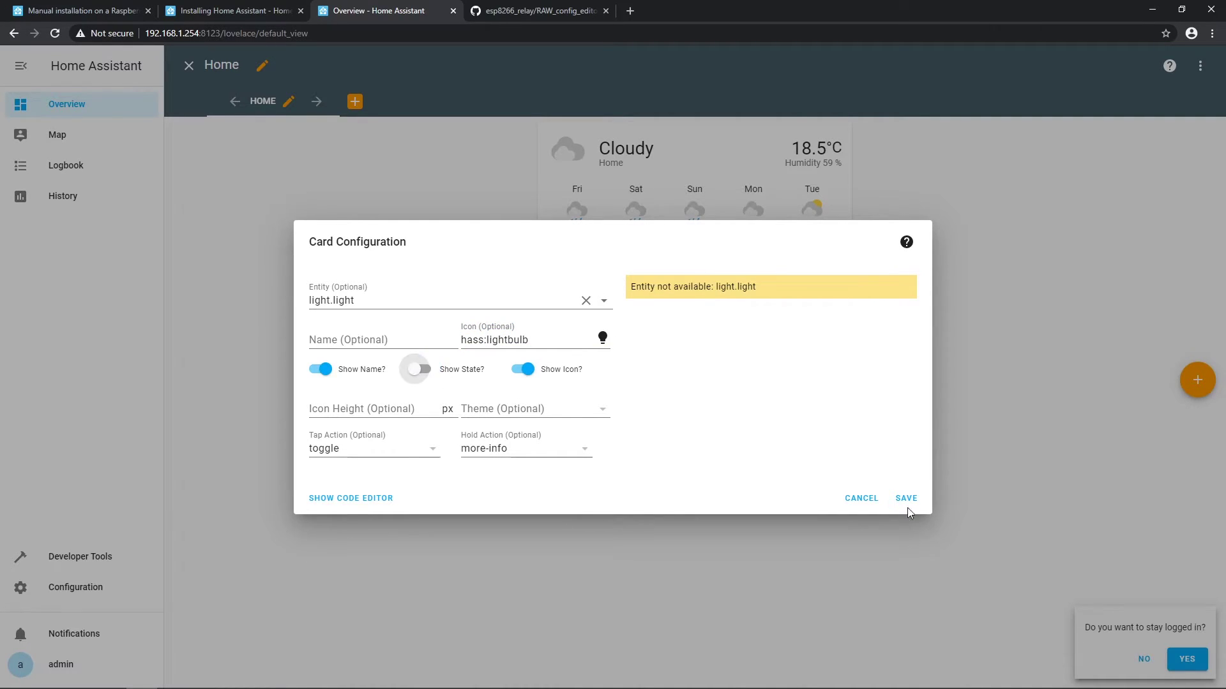
click(906, 498)
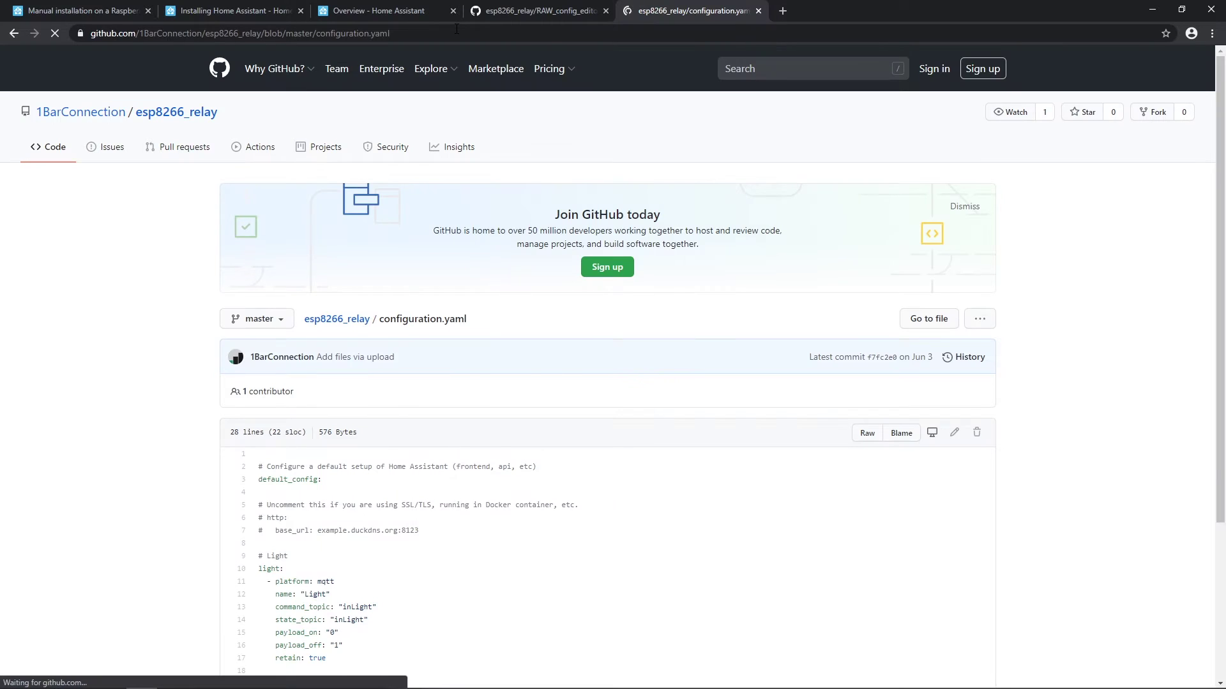
Step: Select and copy the contents of the repository's configuration.yaml on GitHub
click(454, 29)
scroll(362, 214, down, 4)
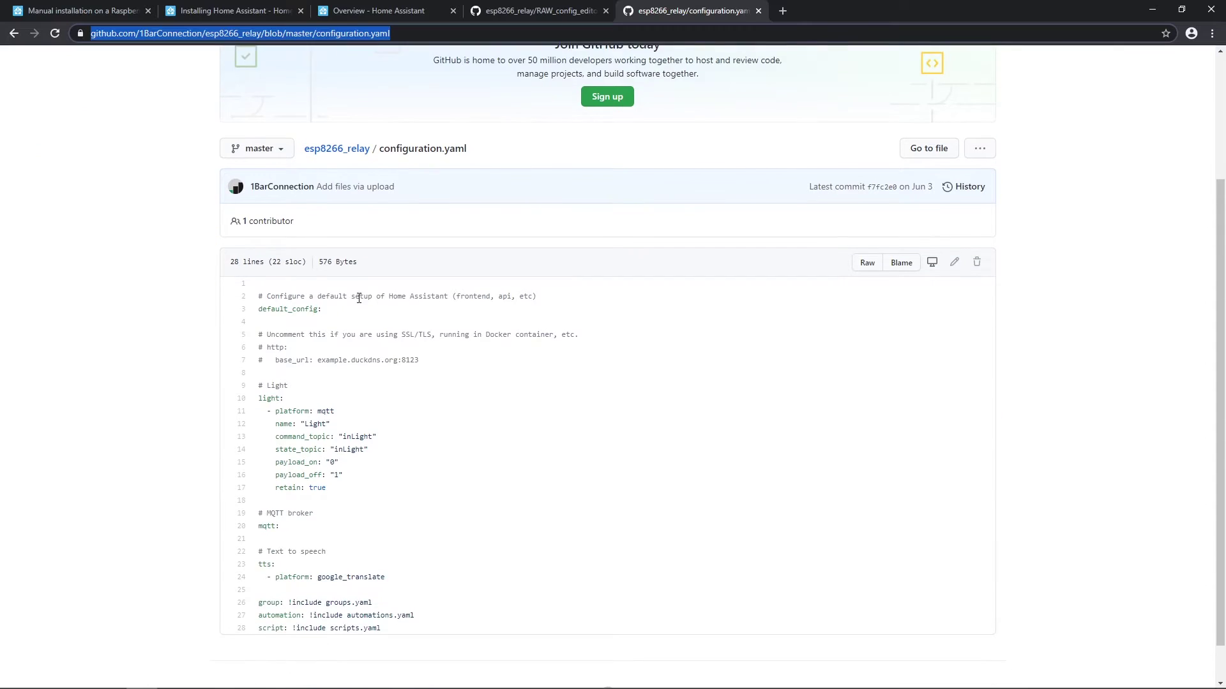
drag(258, 251, 411, 588)
key(alt+Tab)
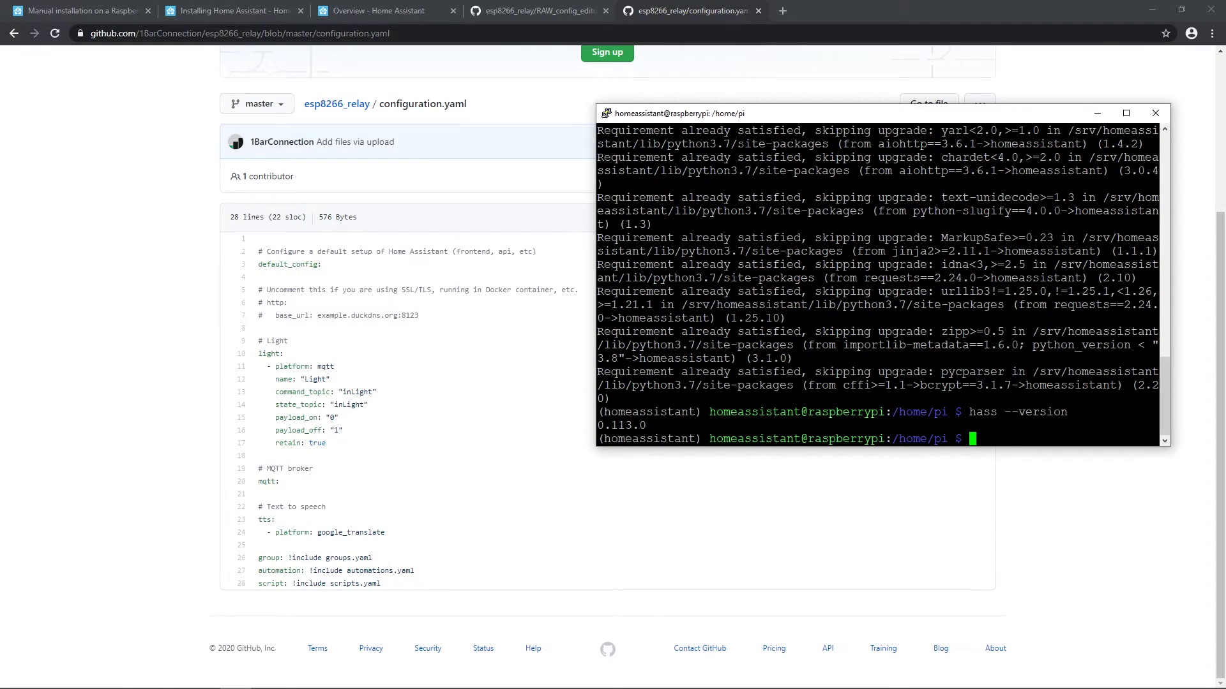
Step: In the Pi terminal, clear the screen, exit the homeassistant shell and list /home/homeassistant/.homeassistant
text(clear)
key(Return)
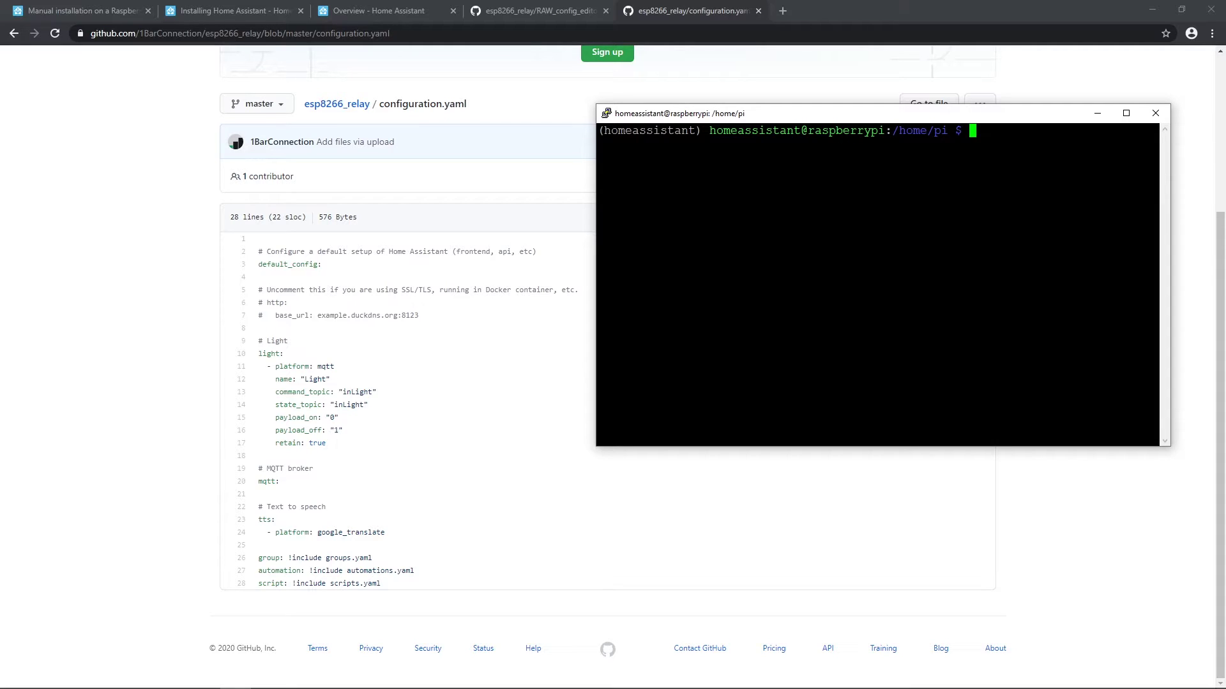
text(exit)
key(Return)
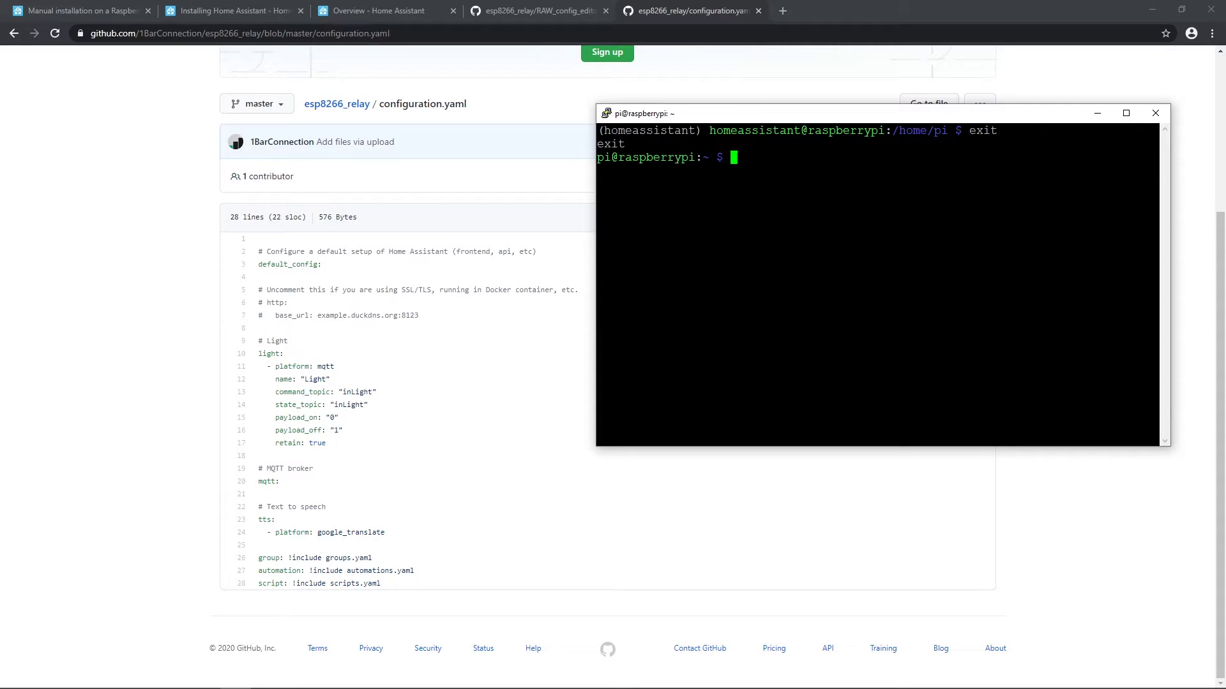
text(cd /home/homeassistant/.homeassistant/)
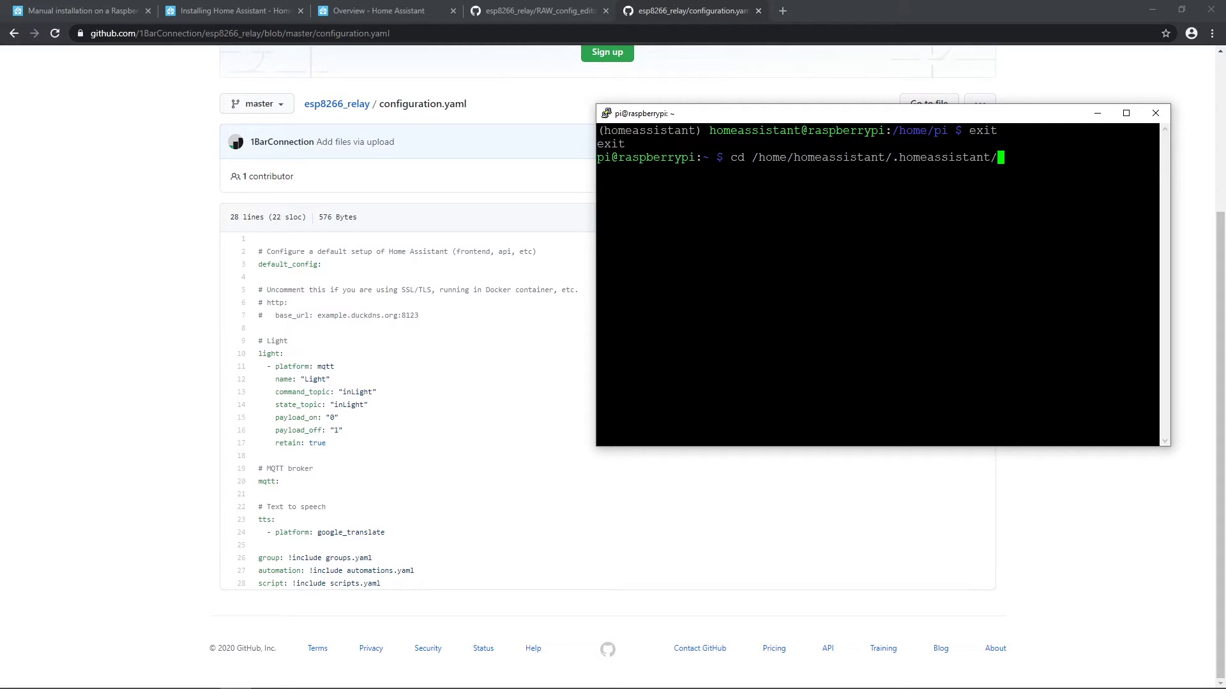
key(Return)
text(ls)
key(Return)
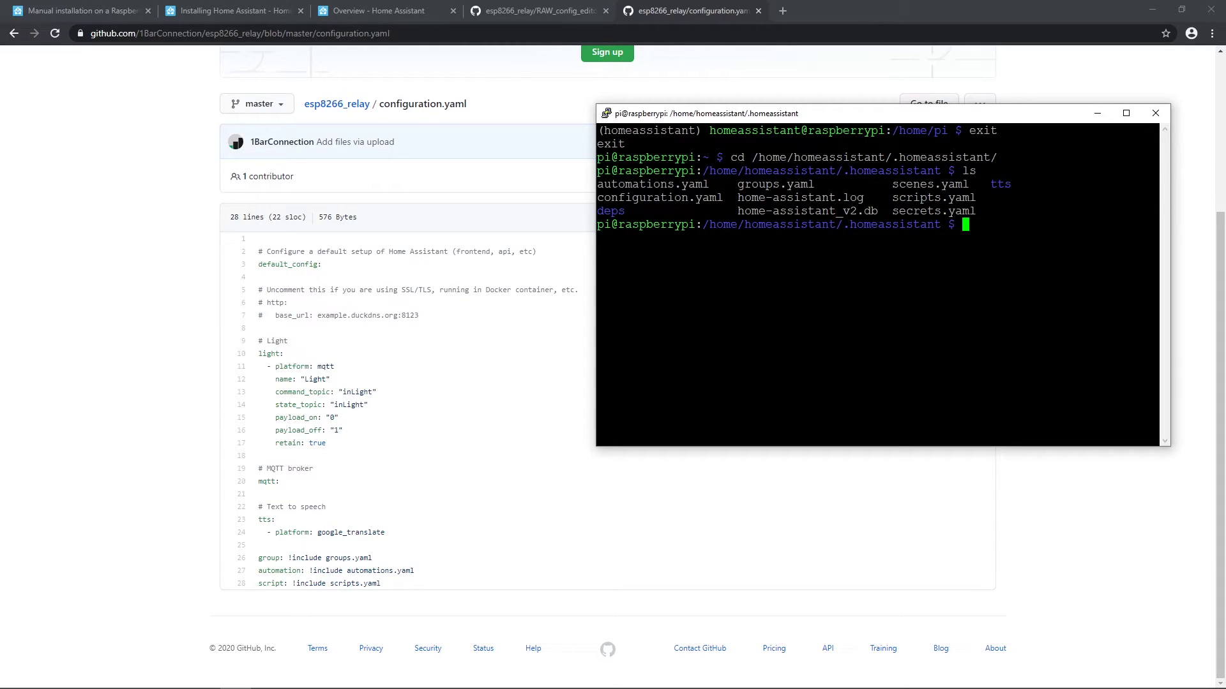
Step: Try opening configuration.yaml in nano, find it unwritable, and quit without changes
text(nano configuration.yaml)
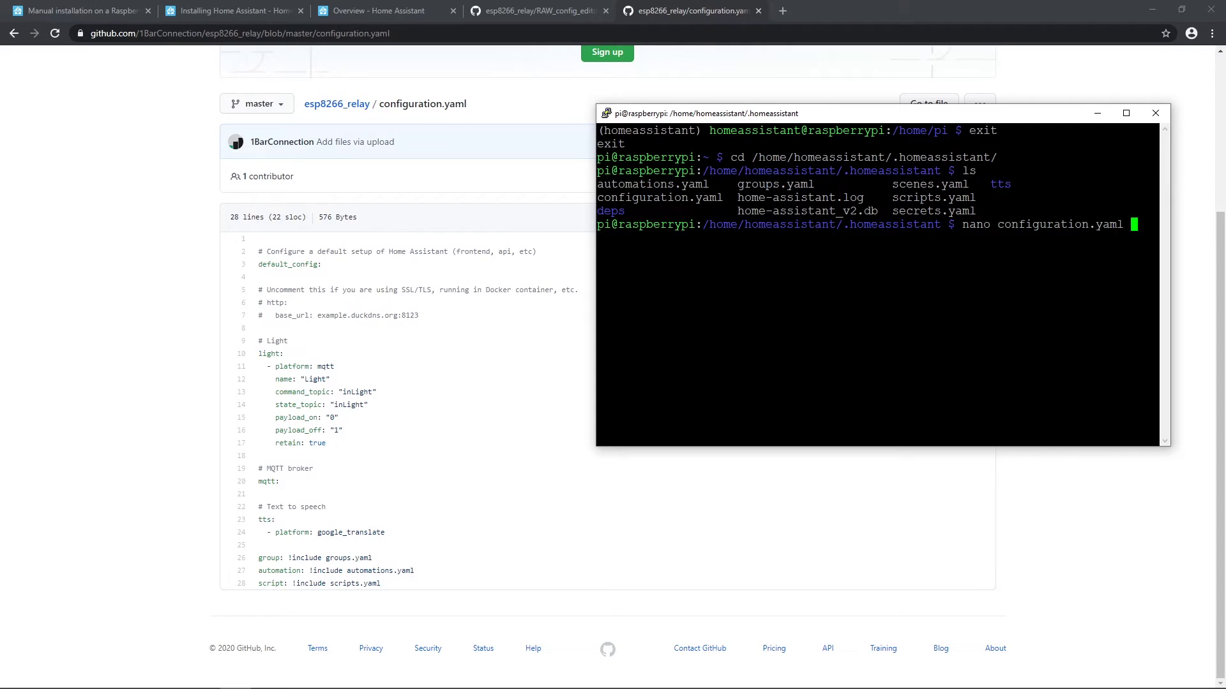
key(Return)
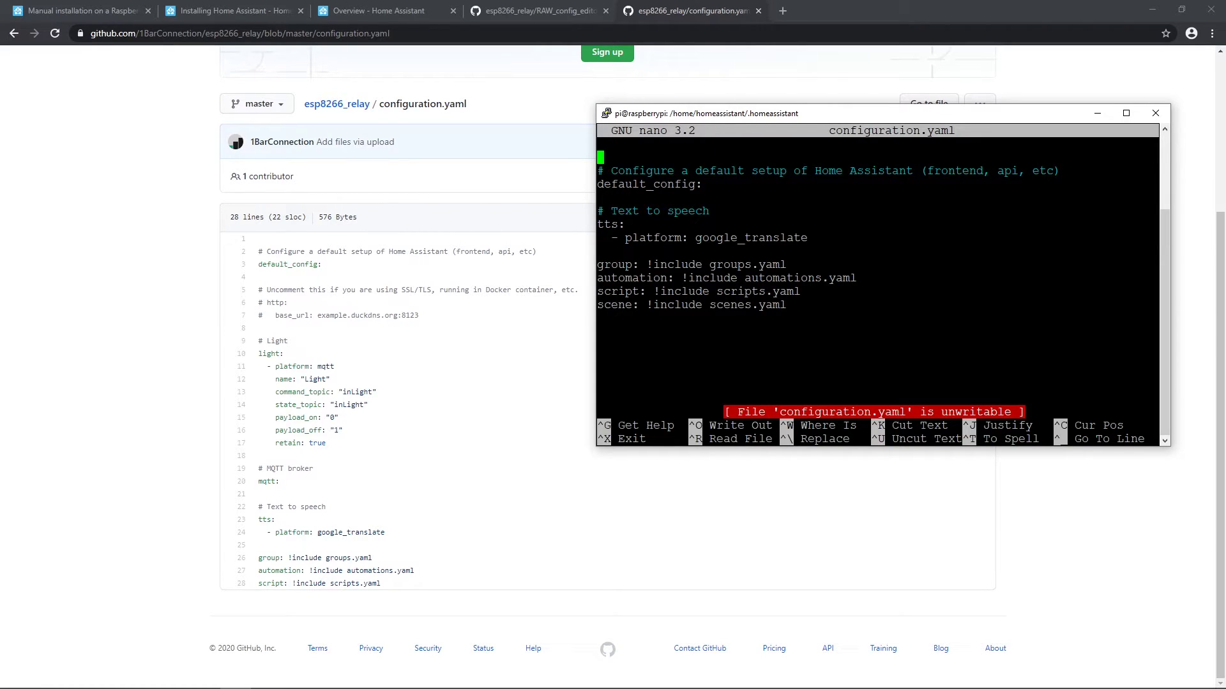
key(Down)
key(Down)
key(Down)
key(Down)
key(Down)
key(ctrl+x)
Step: With sudo nano, replace configuration.yaml's contents with the pasted GitHub config and save it
text(sudo )
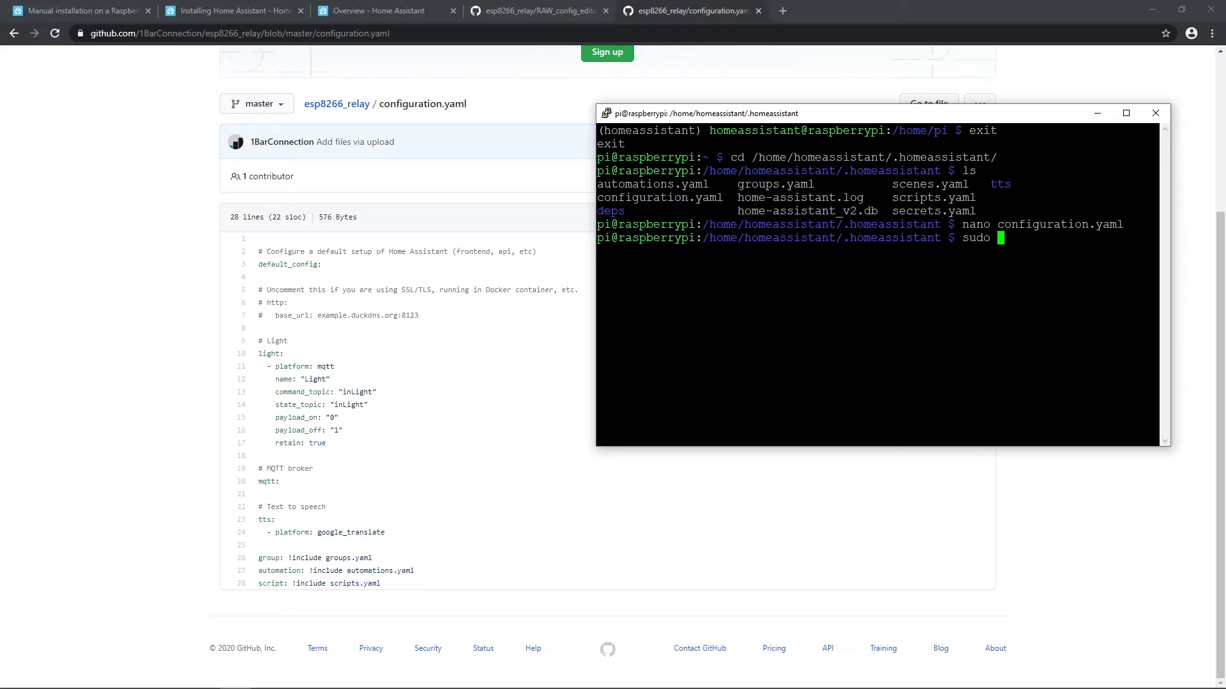
text(nano configuration.yaml)
key(Return)
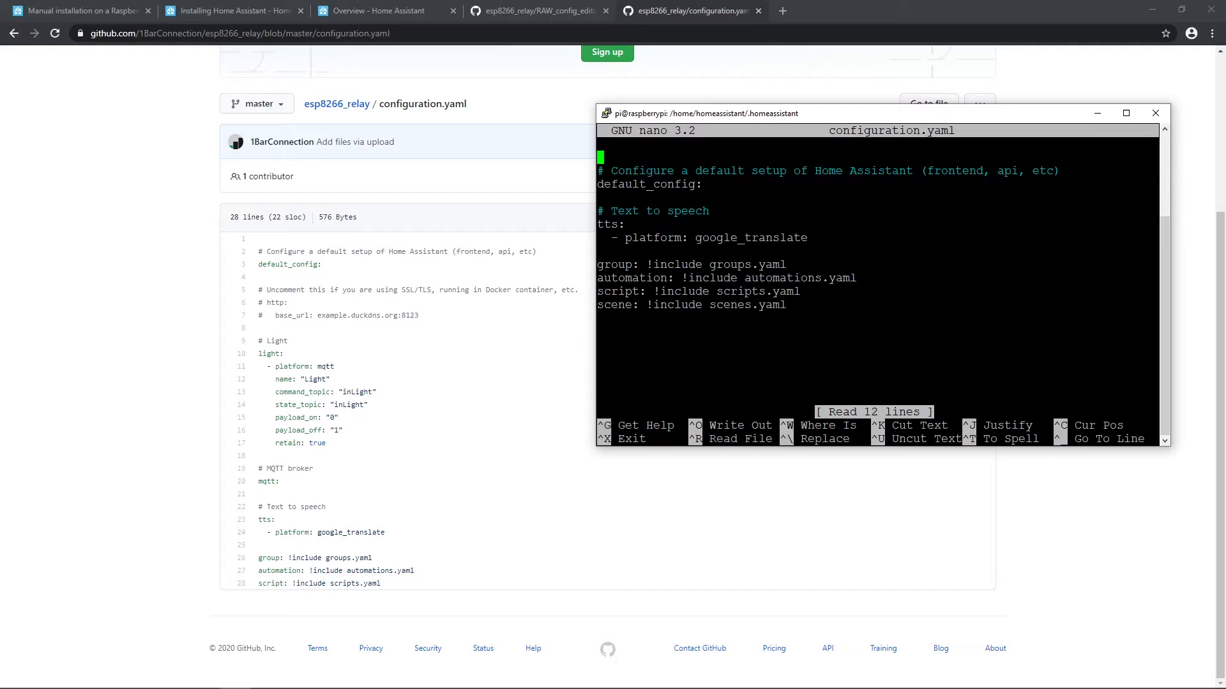
key(ctrl+k)
key(ctrl+k)
key(ctrl+k)
key(ctrl+k)
key(ctrl+k)
key(ctrl+k)
key(ctrl+k)
key(ctrl+k)
key(ctrl+k)
key(ctrl+k)
key(ctrl+k)
key(ctrl+k)
key(shift+Insert)
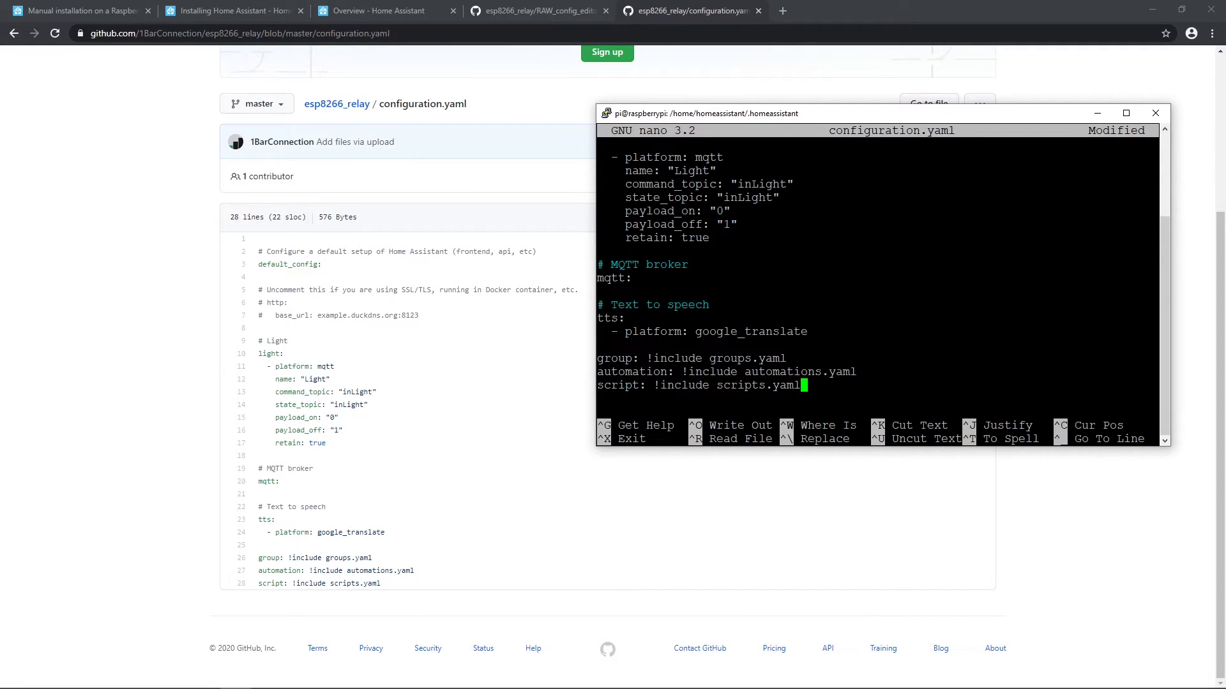
key(ctrl+o)
key(Return)
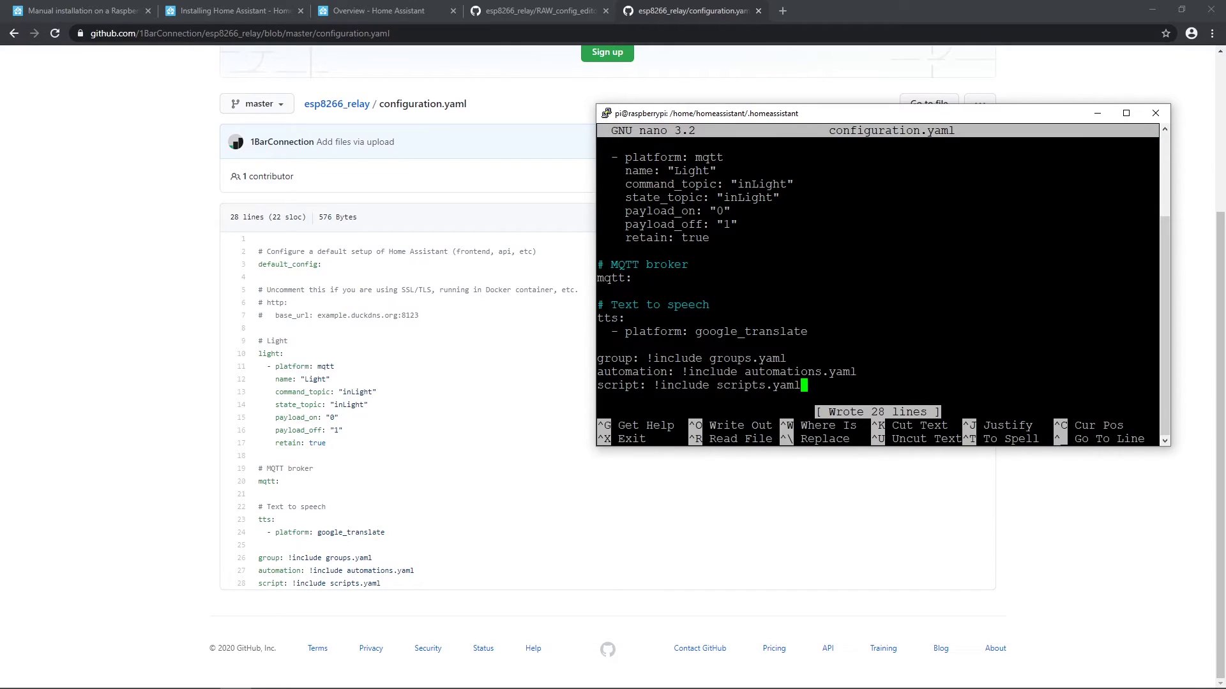
key(ctrl+x)
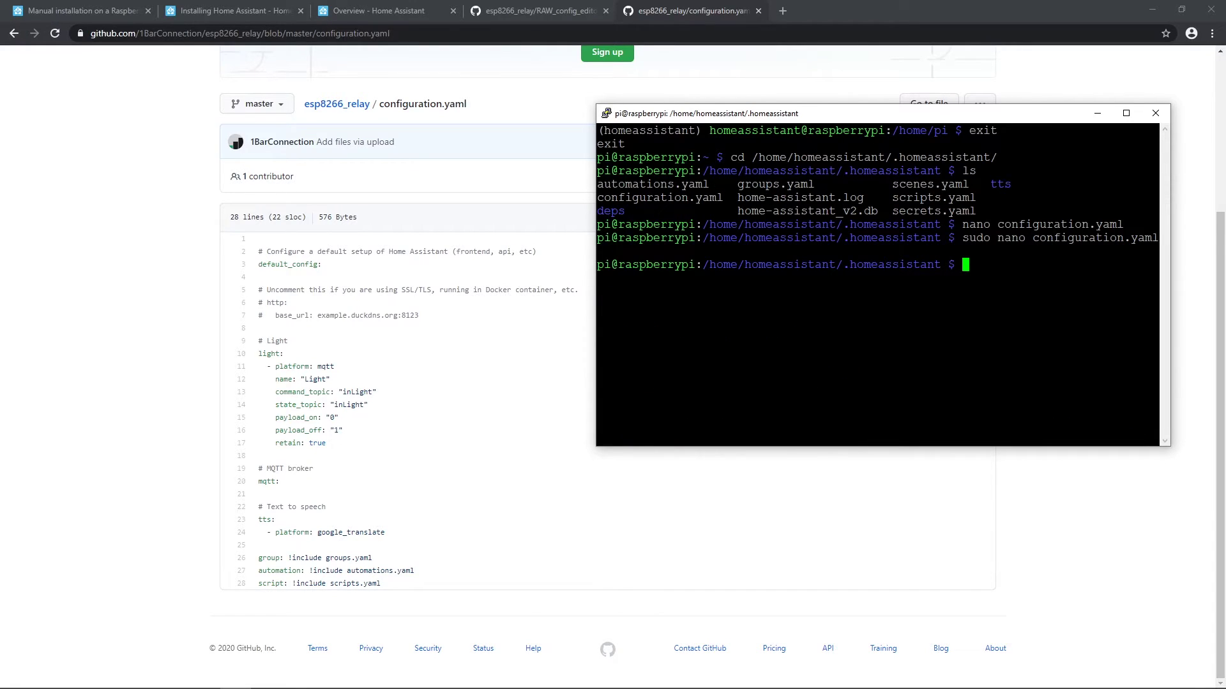
text(sudo)
key(BackSpace)
key(BackSpace)
key(BackSpace)
key(BackSpace)
text(sud)
key(BackSpace)
key(BackSpace)
key(BackSpace)
text(sudo systemctl)
key(Tab)
key(Tab)
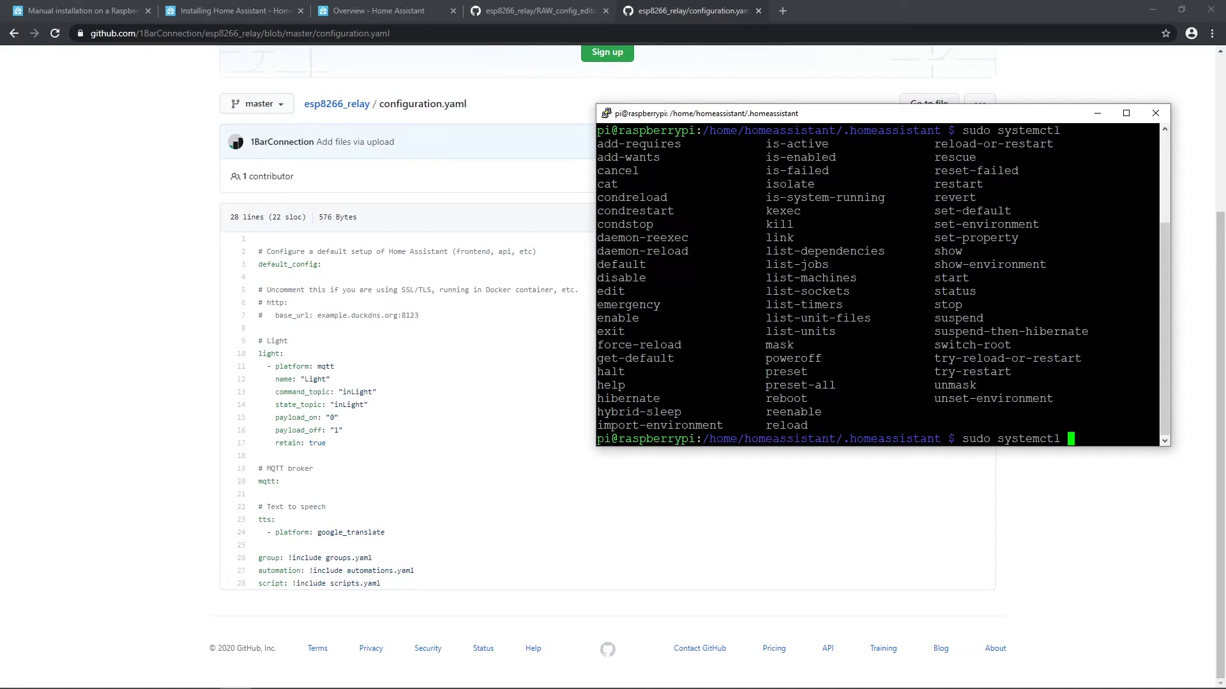
text(res)
key(BackSpace)
key(BackSpace)
key(BackSpace)
text(res)
key(Tab)
key(Tab)
text(tart hom)
key(Tab)
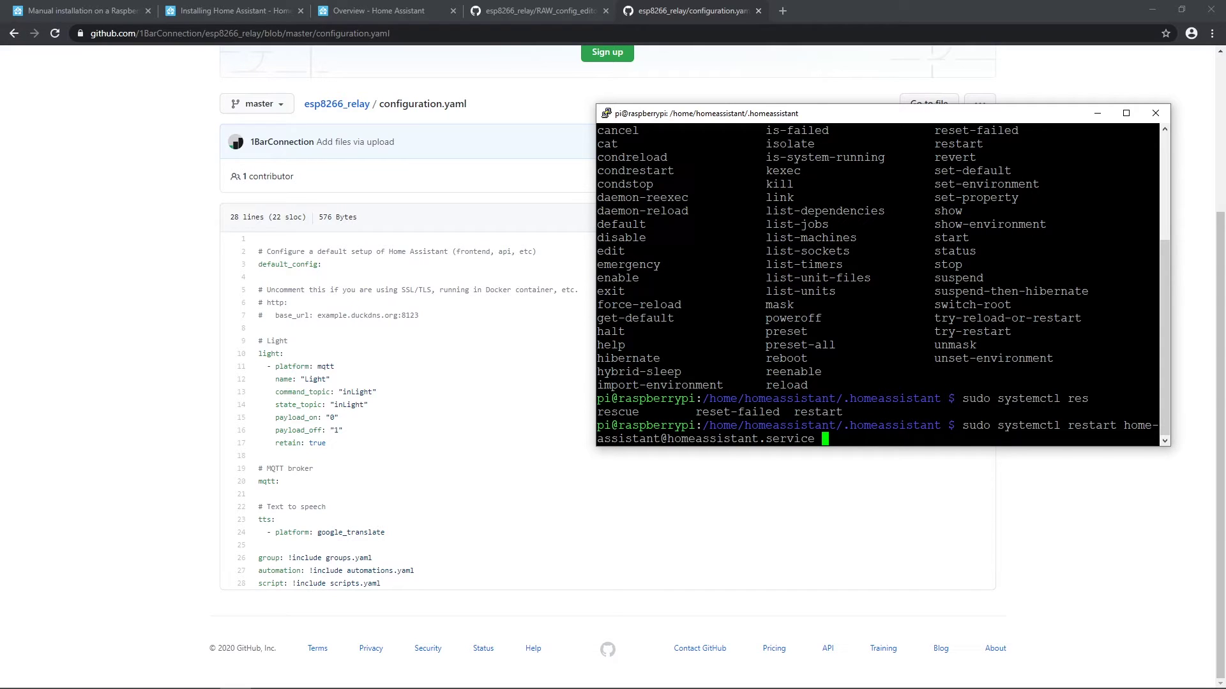
key(Return)
key(Return)
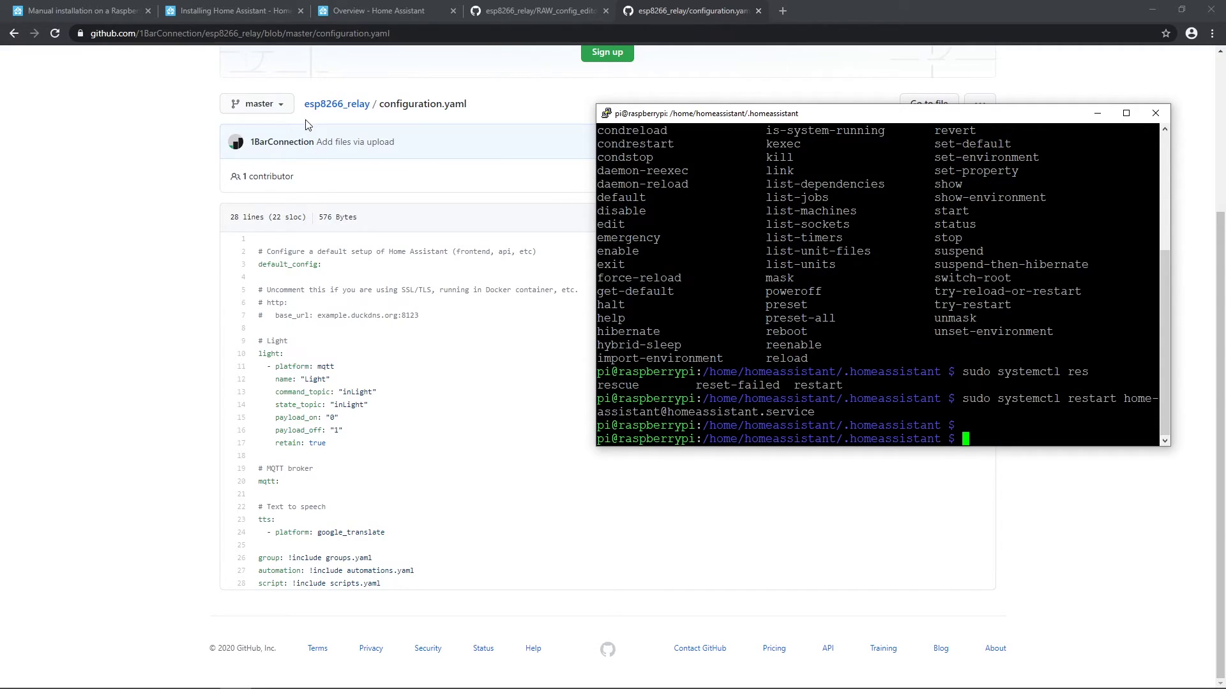
click(376, 11)
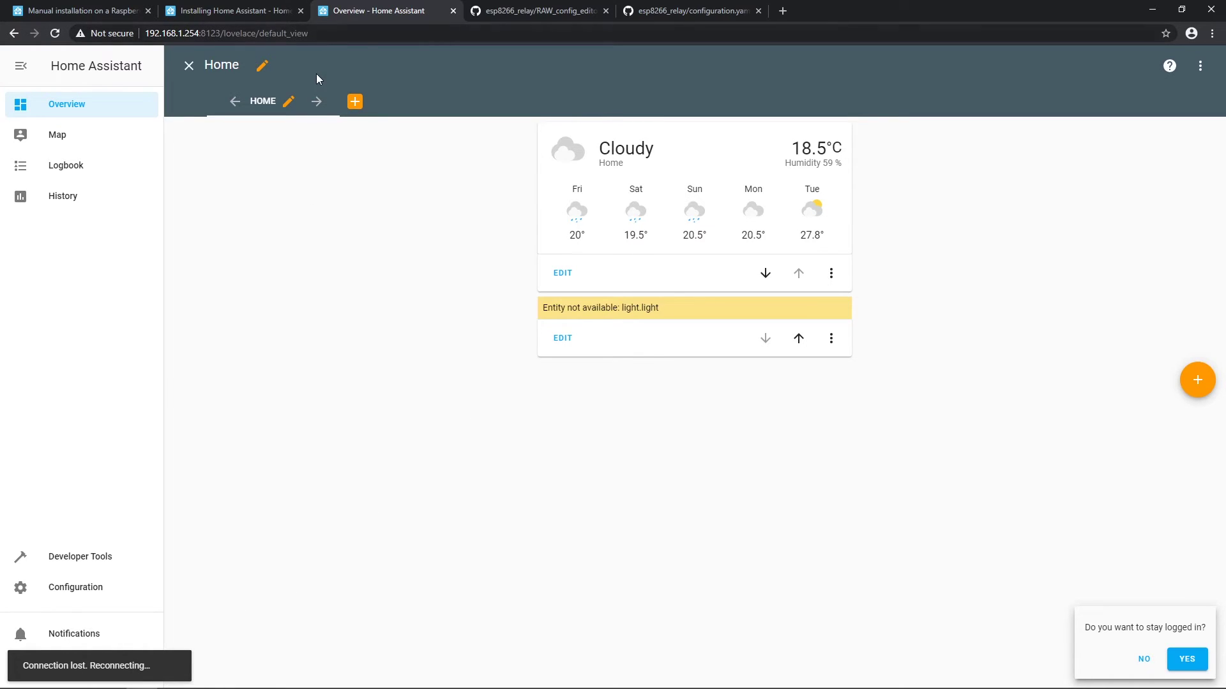
Step: Dismiss the stay-logged-in prompt and try toggling the Light card, which stays unavailable
click(188, 67)
click(1141, 664)
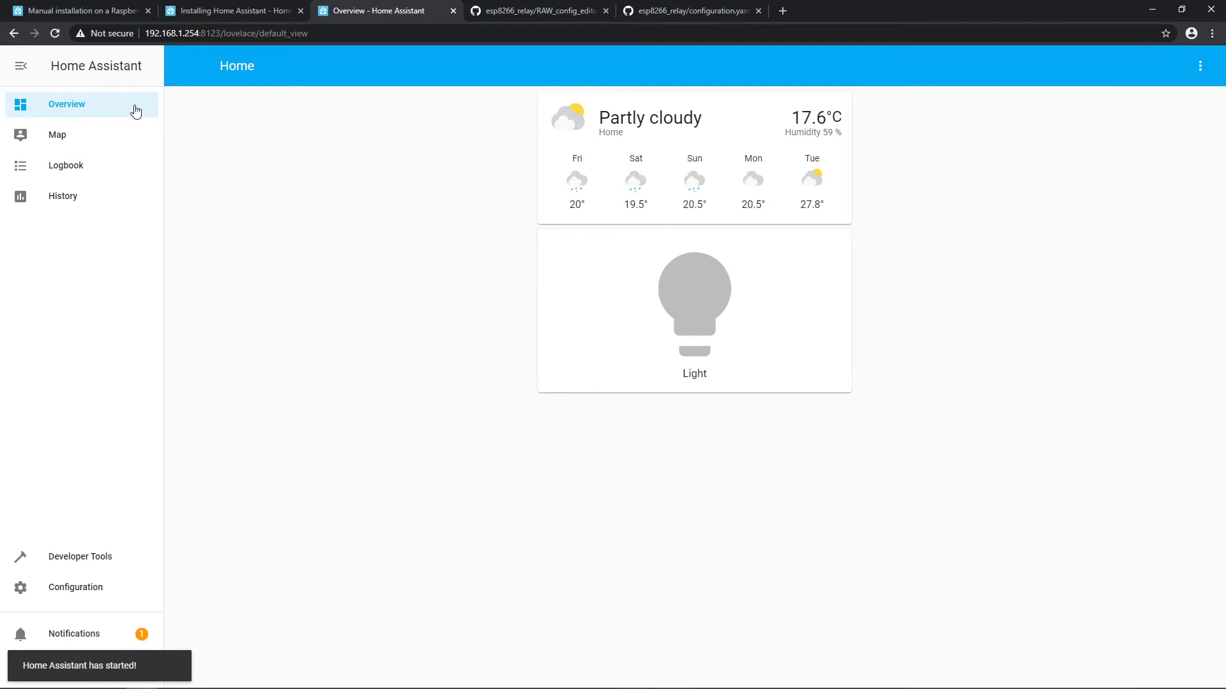
click(683, 290)
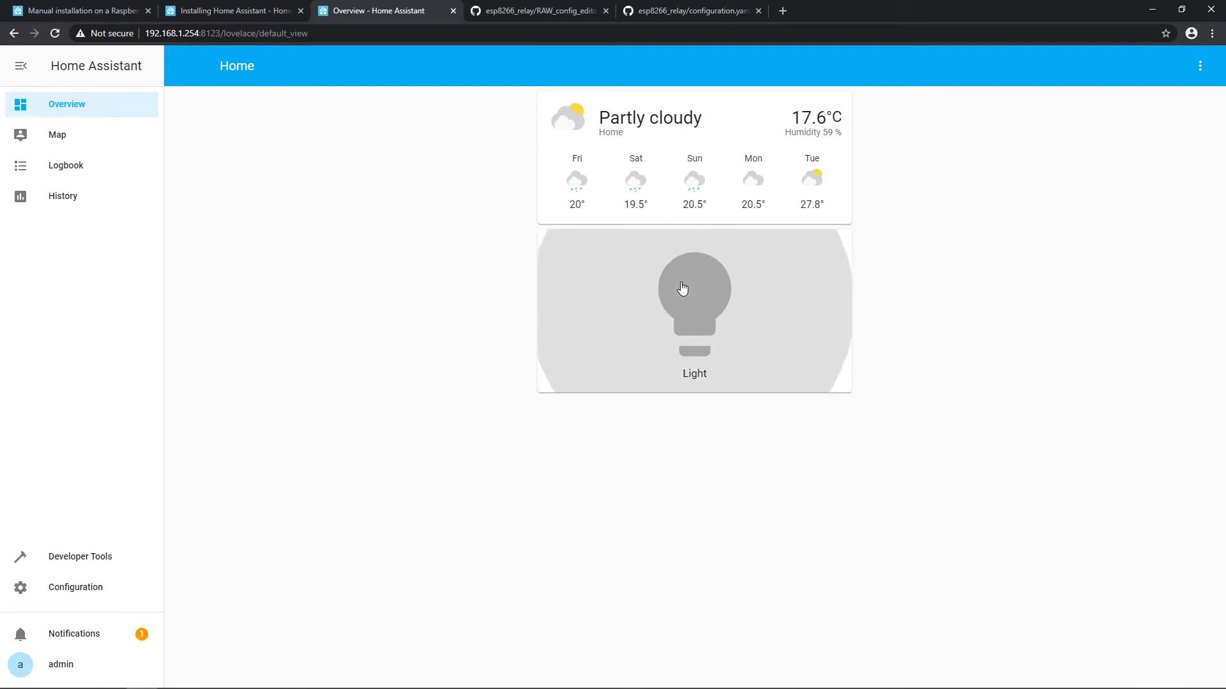
click(726, 298)
click(607, 364)
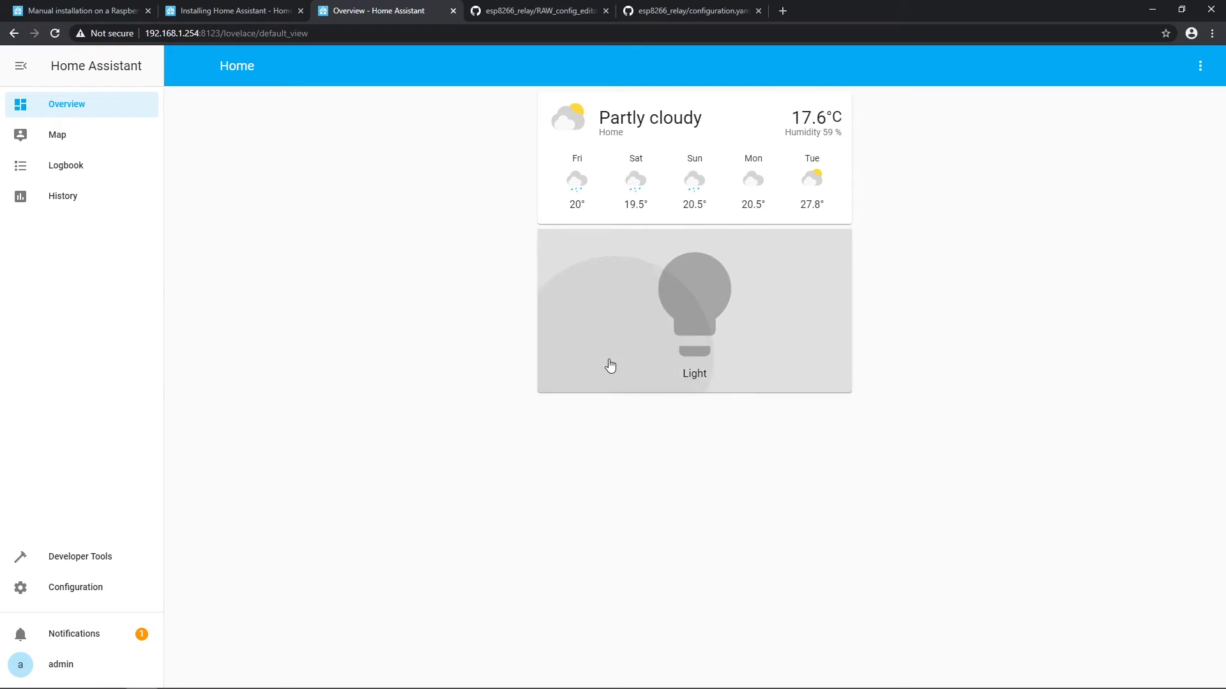
Step: Enable Show State on the Light card in the dashboard editor and save
click(1199, 68)
click(1186, 102)
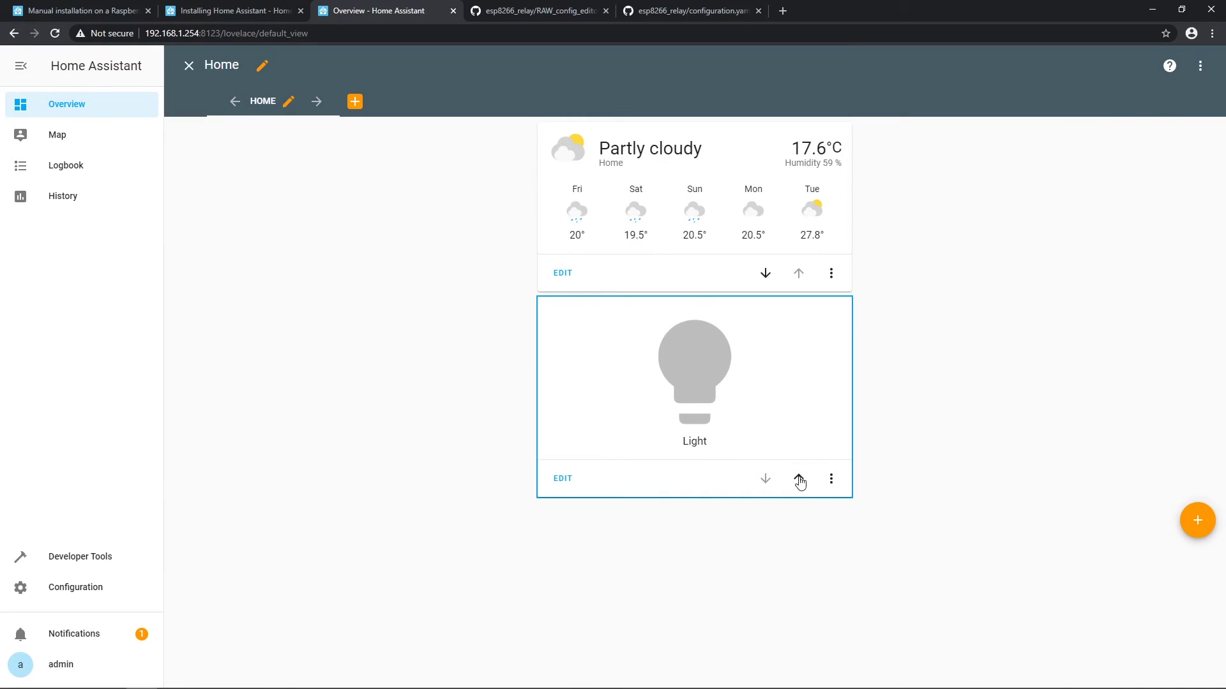
click(556, 480)
click(422, 369)
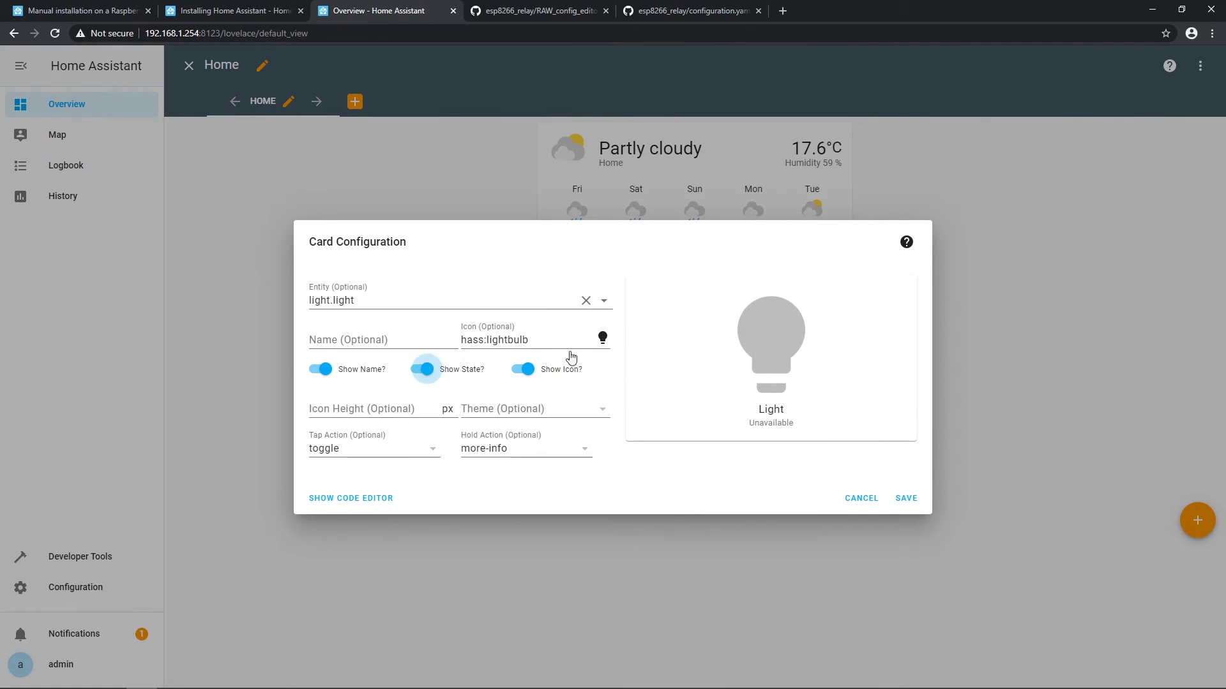
click(906, 499)
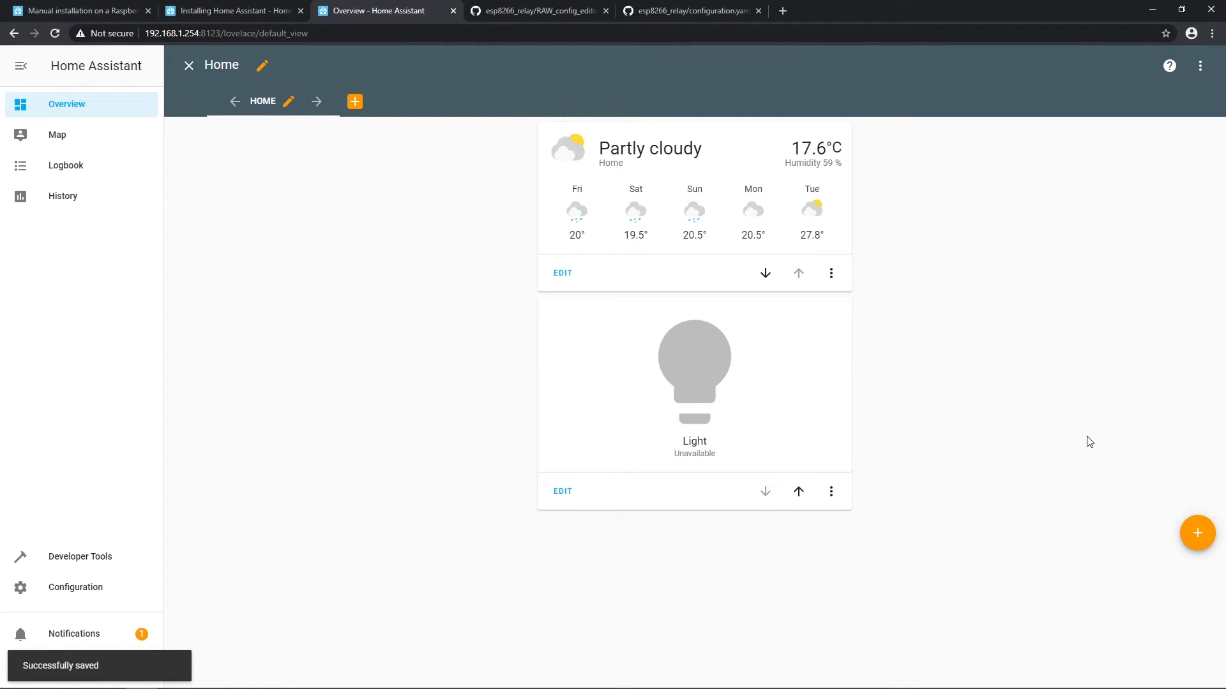
click(188, 66)
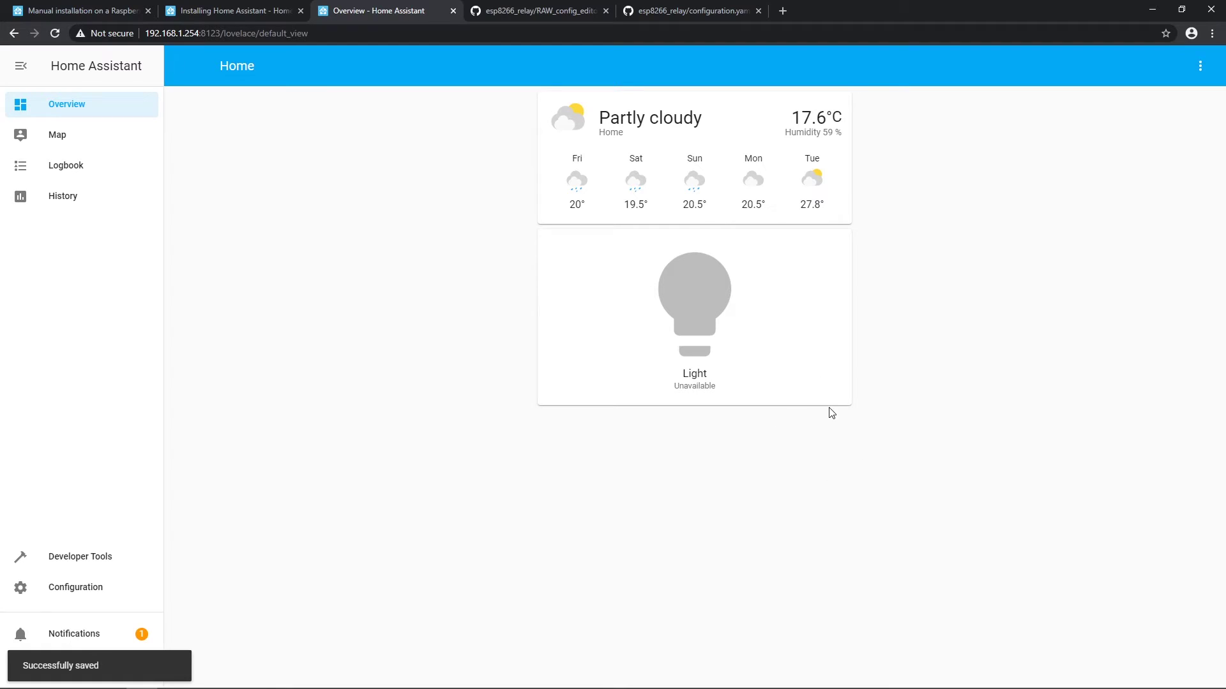
Step: Try toggling the Light card again; it still shows Unavailable
click(723, 310)
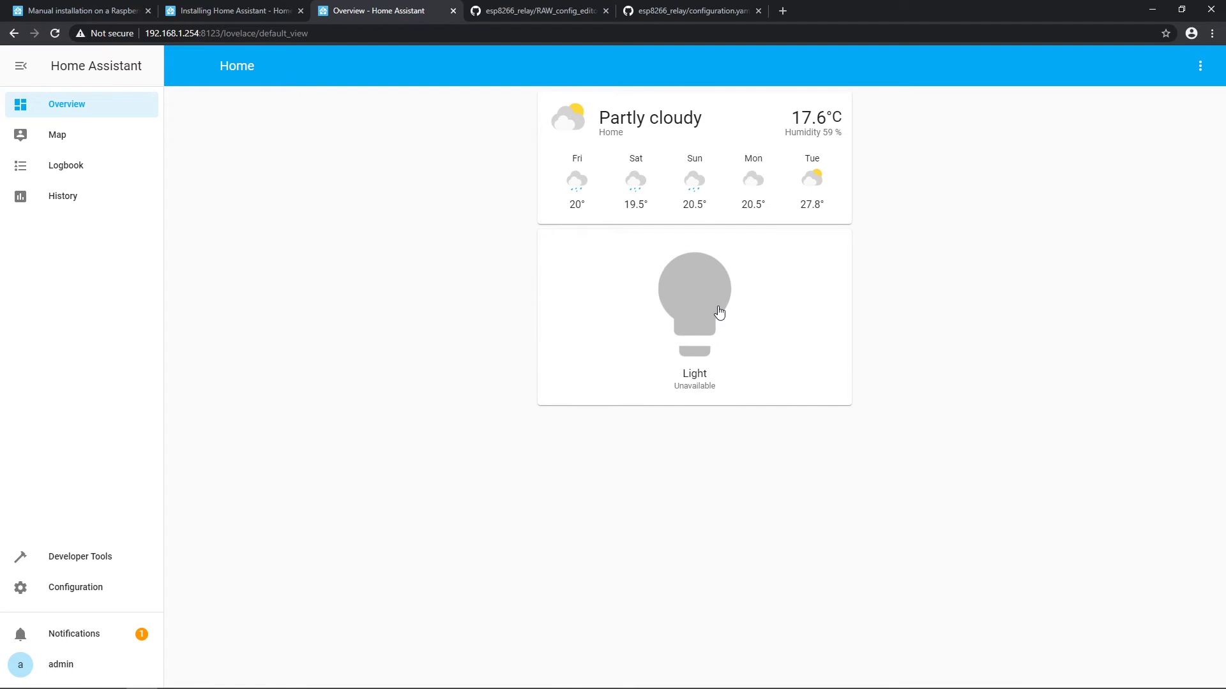
click(739, 309)
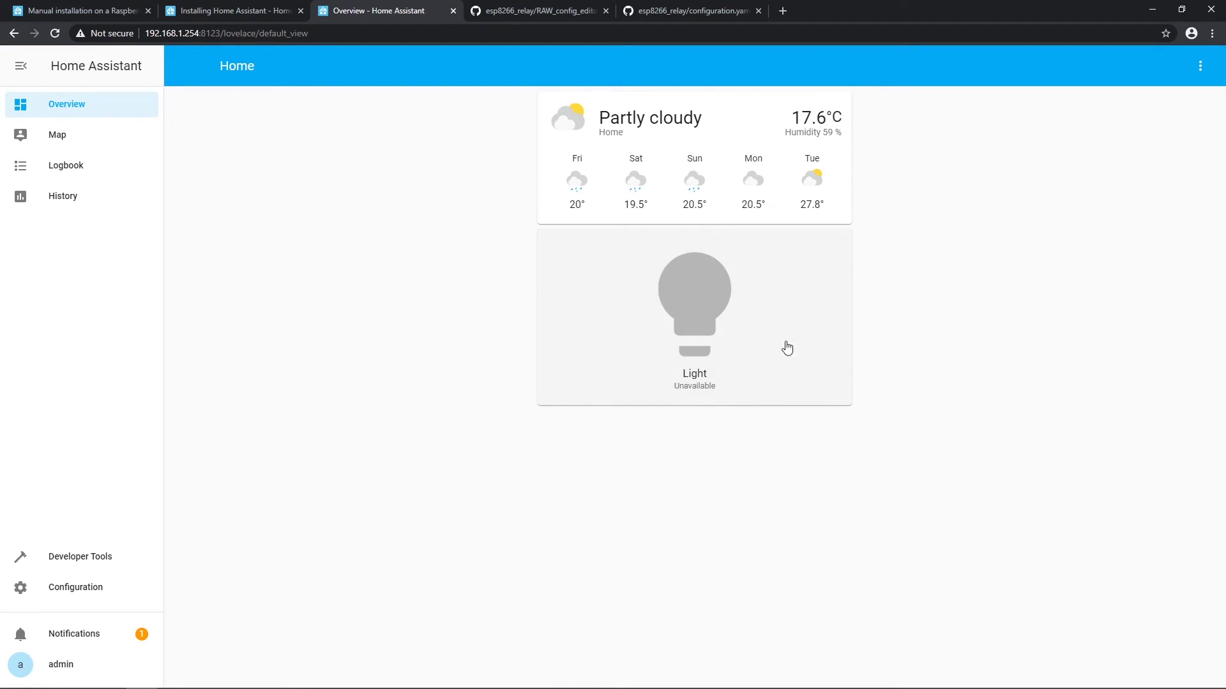
click(736, 370)
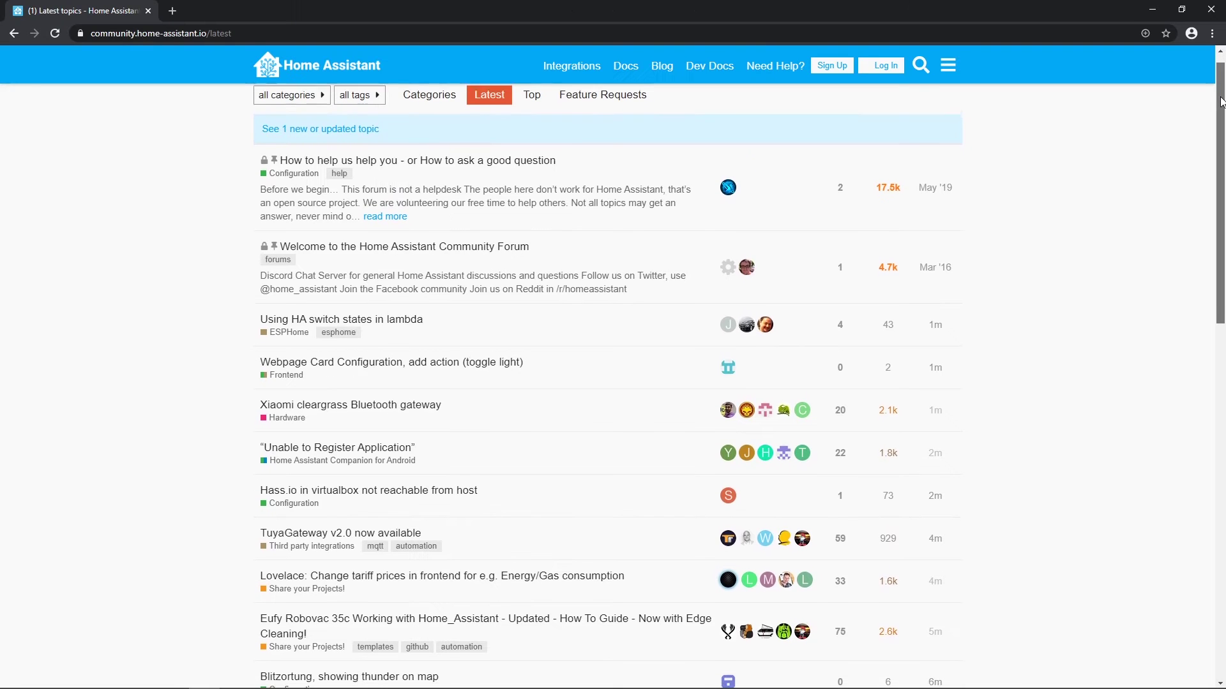
drag(1221, 106, 1208, 315)
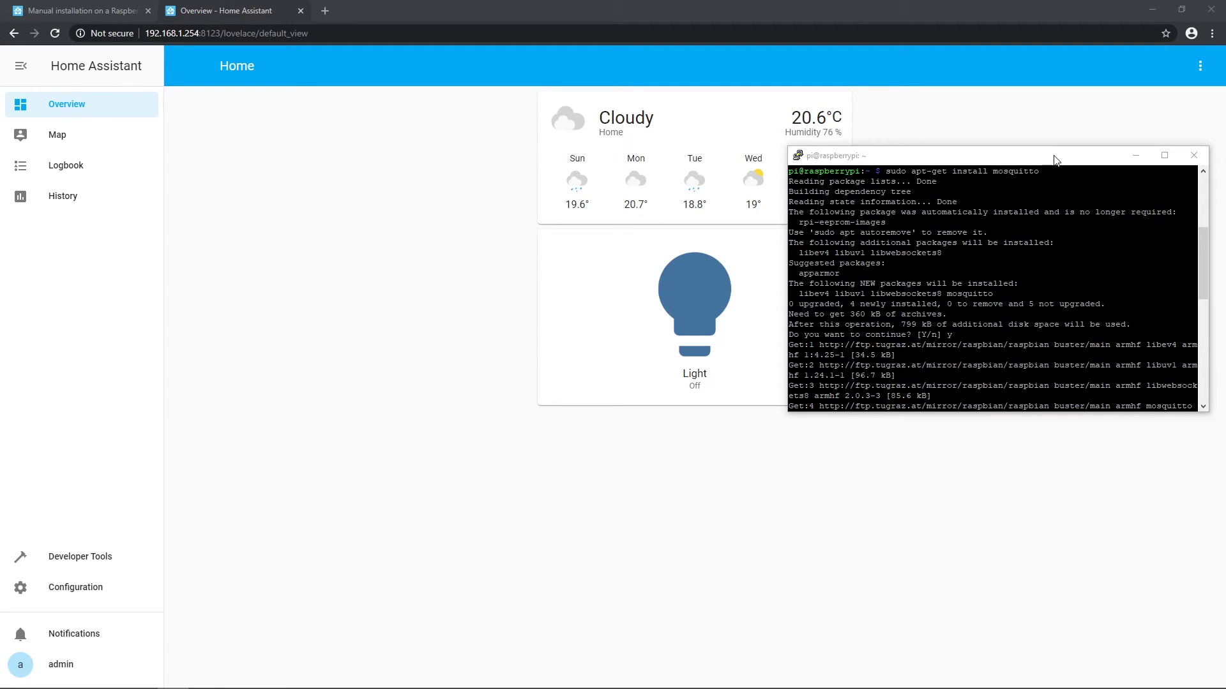
Step: Install the Mosquitto broker with sudo apt-get install mosquitto, then try switching the Light on
click(1055, 159)
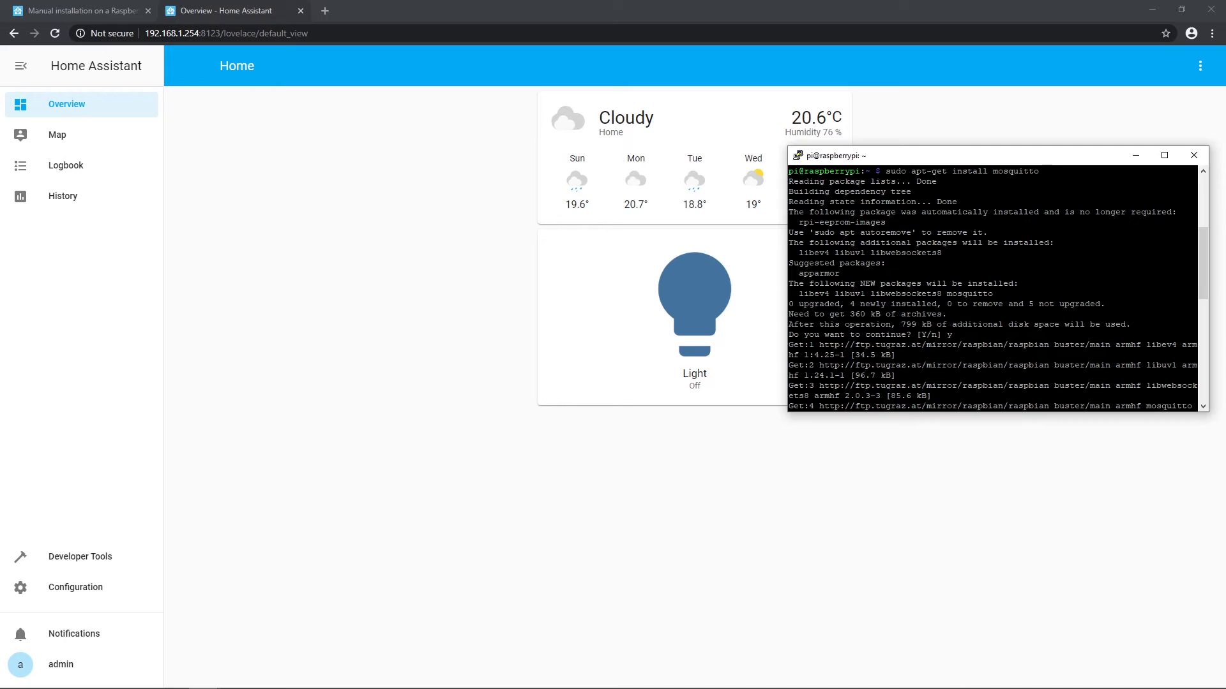
drag(1196, 171, 911, 171)
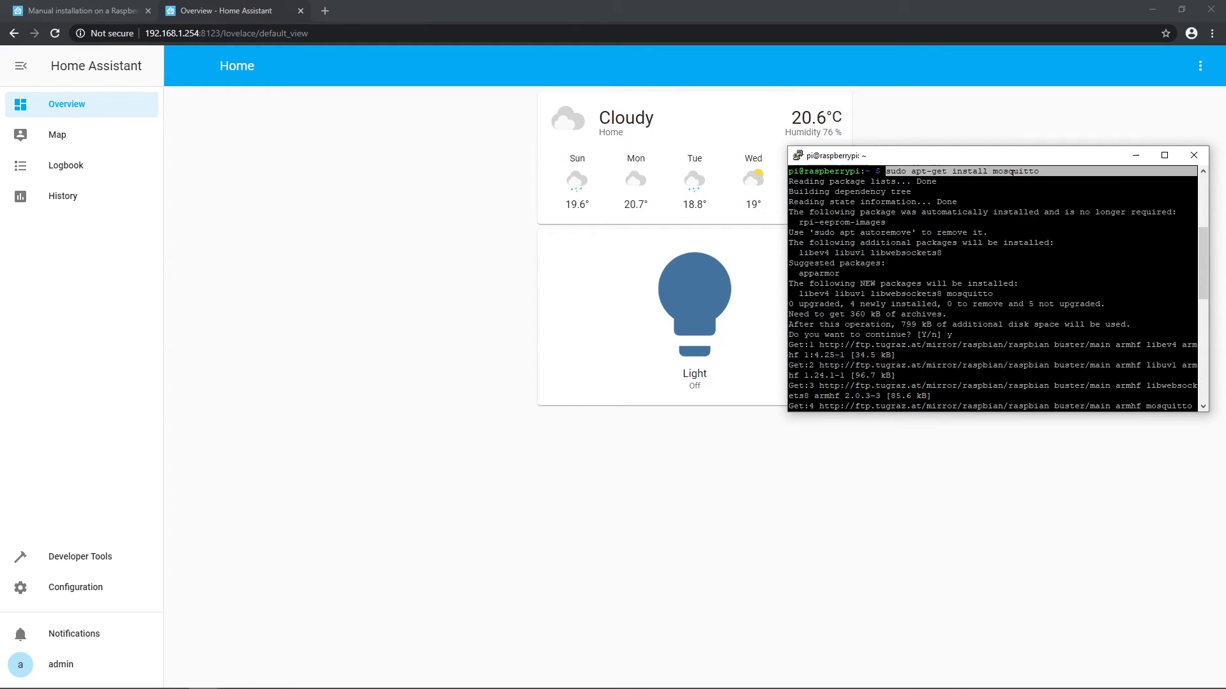
click(1043, 172)
drag(884, 171, 1037, 172)
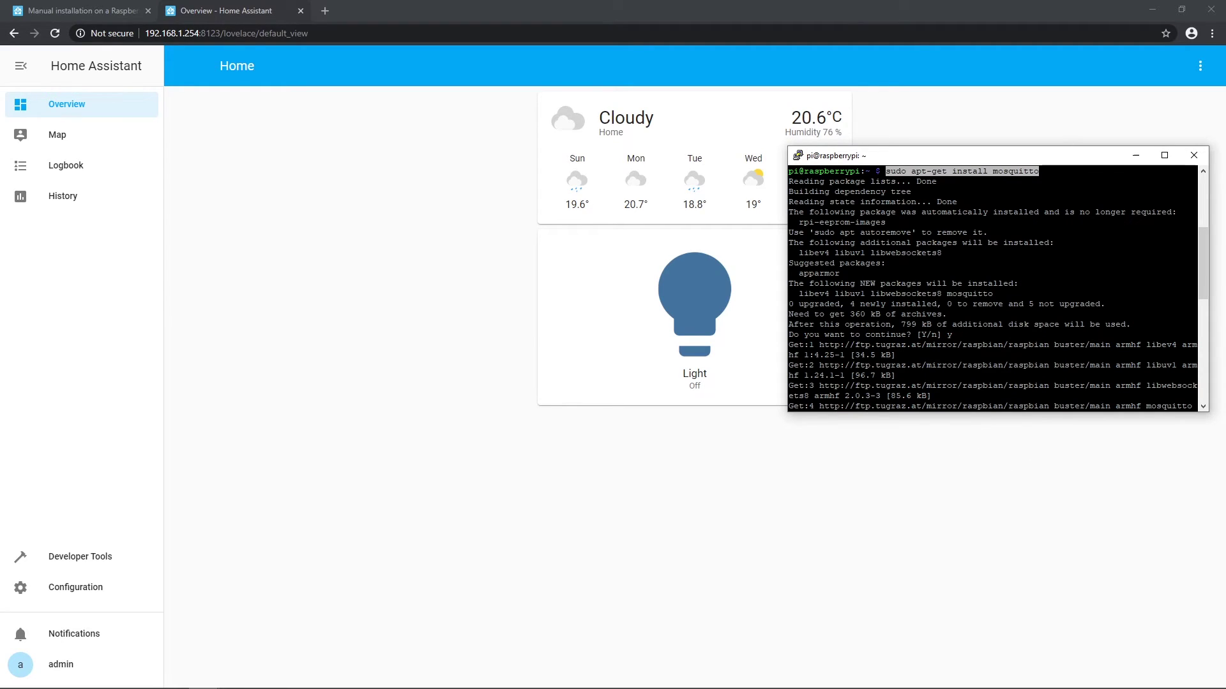
click(1047, 171)
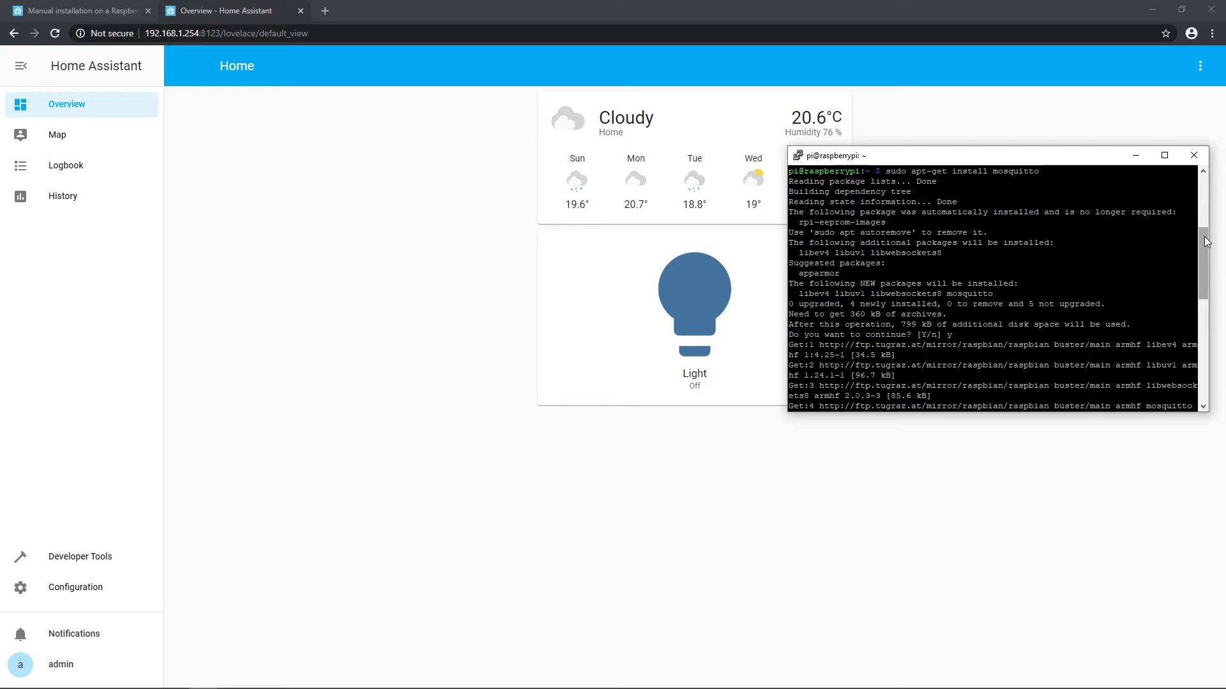
drag(1206, 241, 1199, 344)
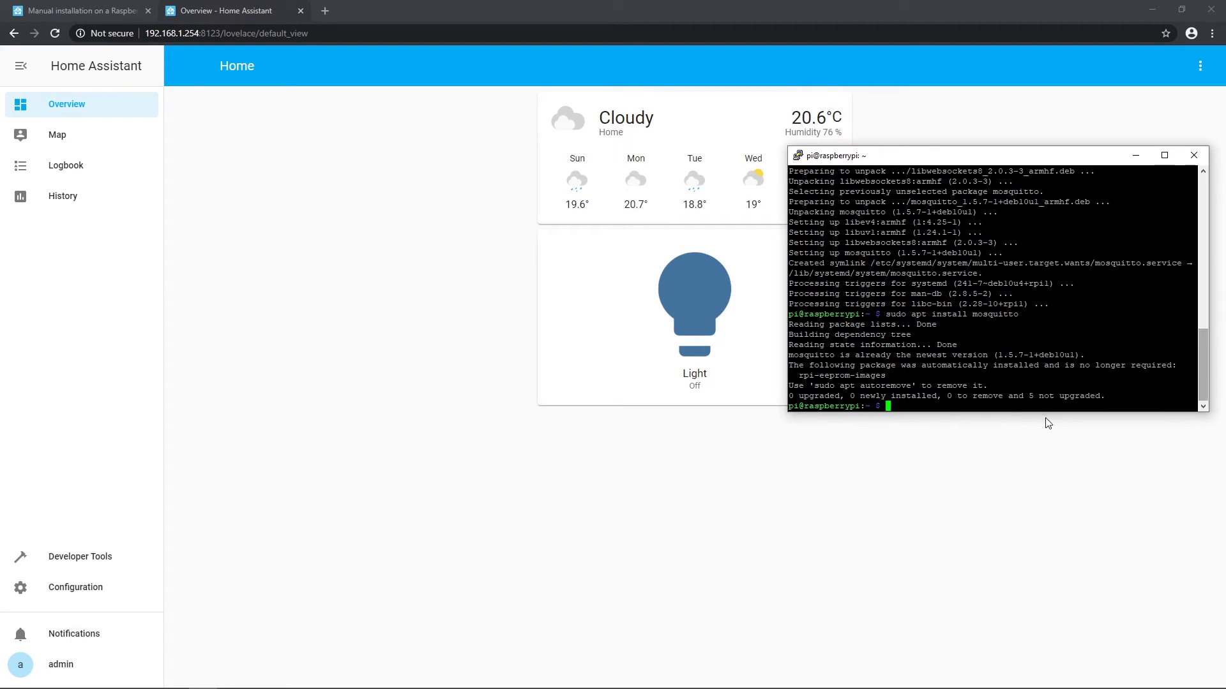
drag(996, 155, 990, 413)
click(734, 313)
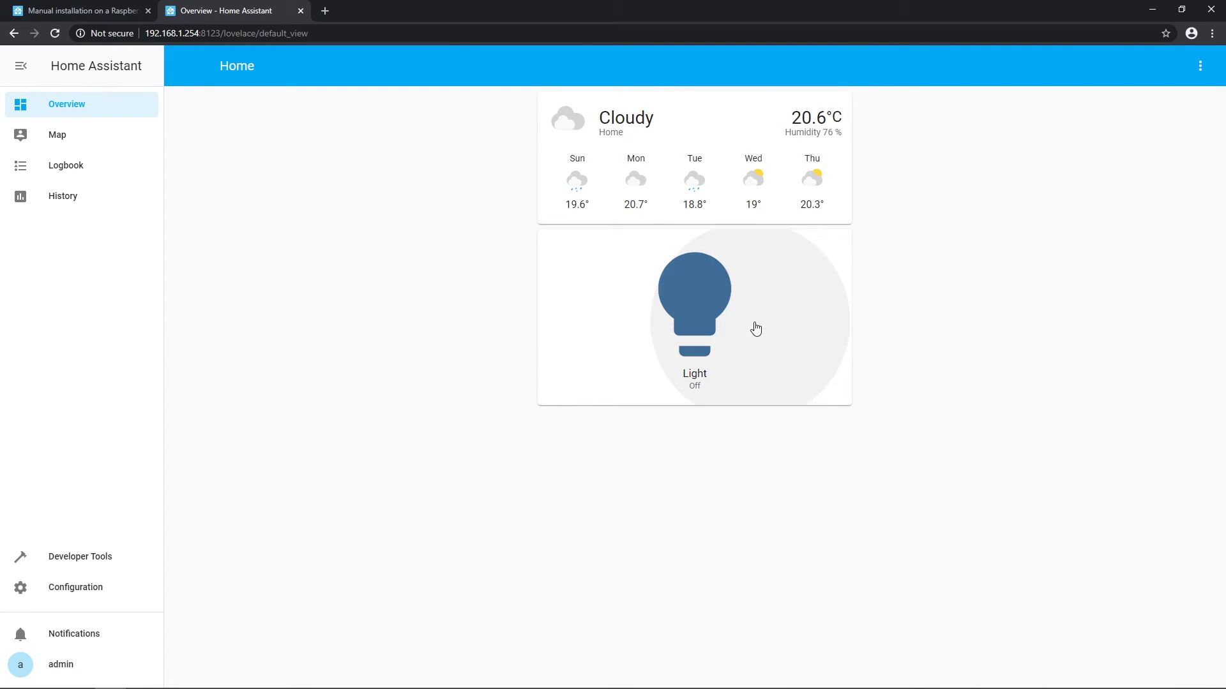
Step: Toggle the dashboard Light on and off several times, driving the MQTT relay
click(763, 317)
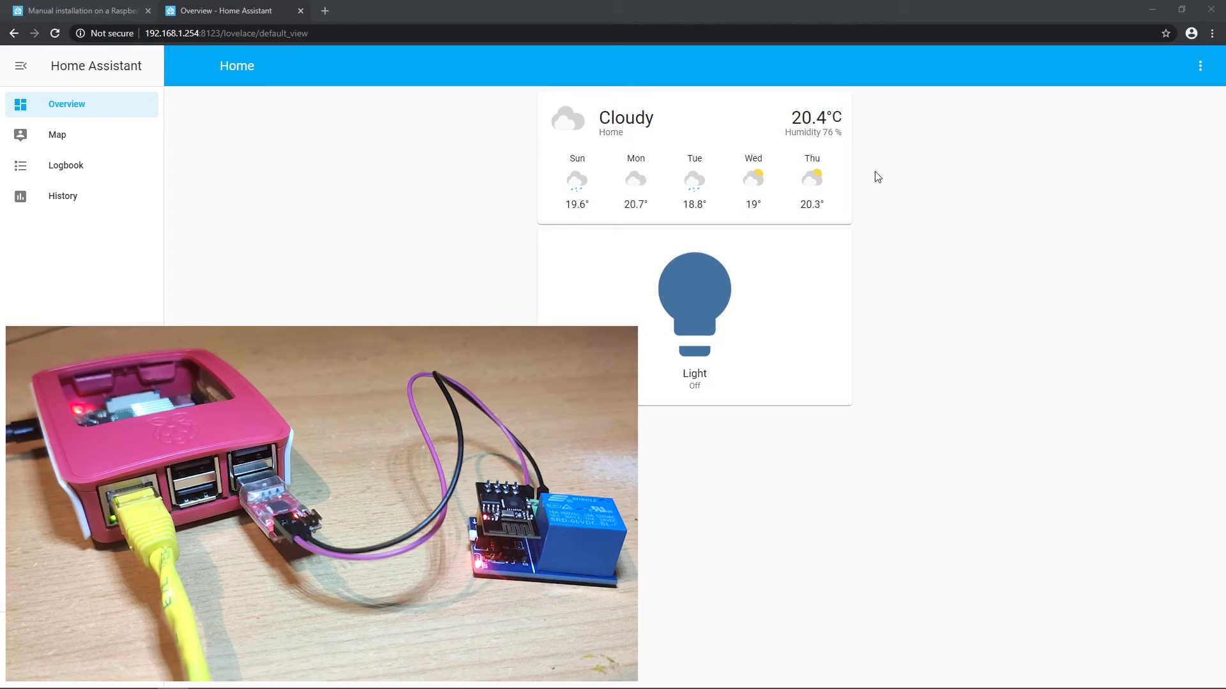
click(686, 330)
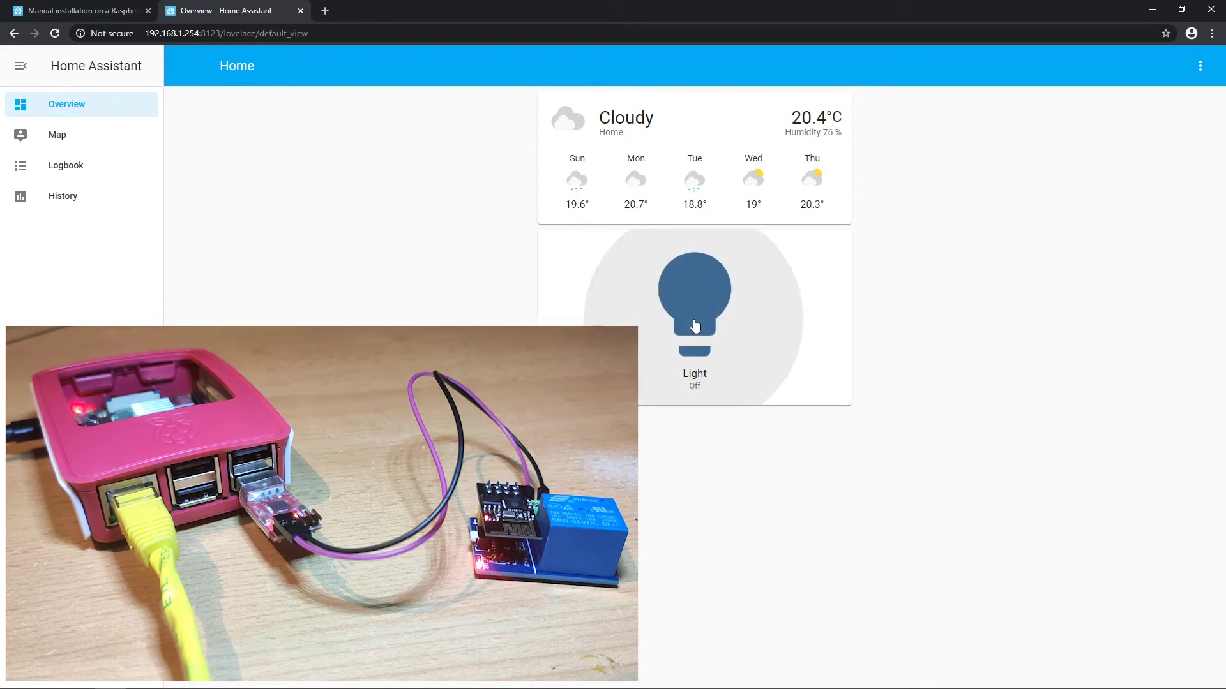
click(696, 326)
click(700, 327)
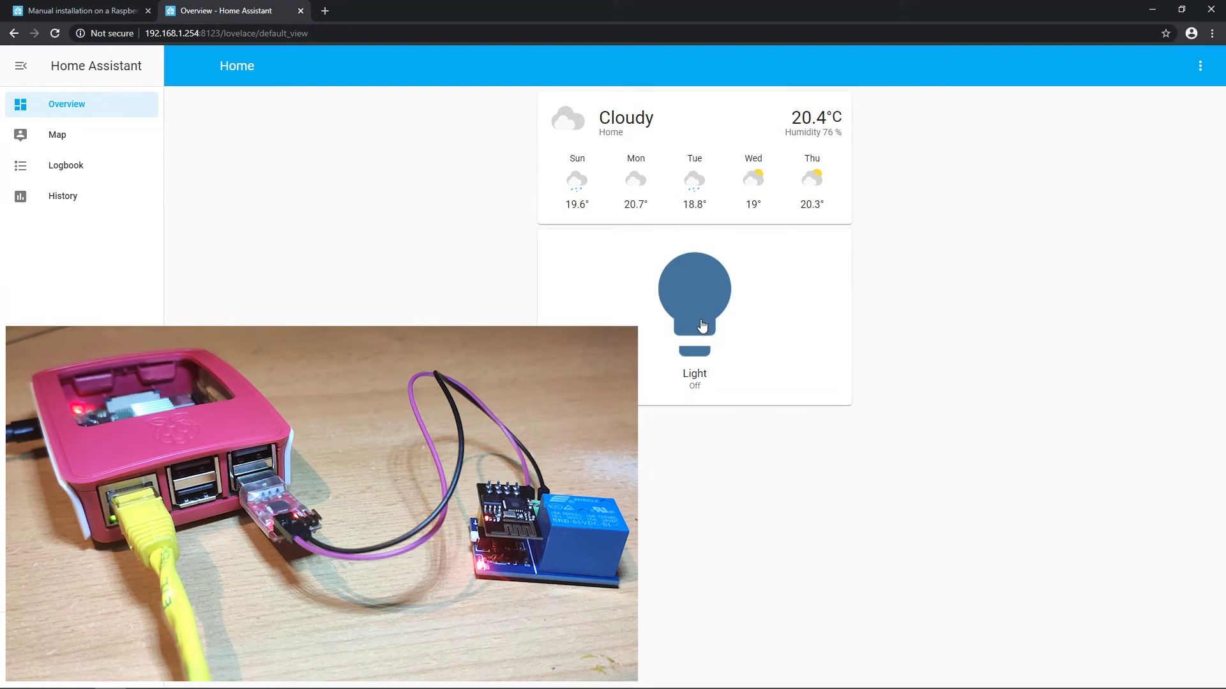
click(766, 330)
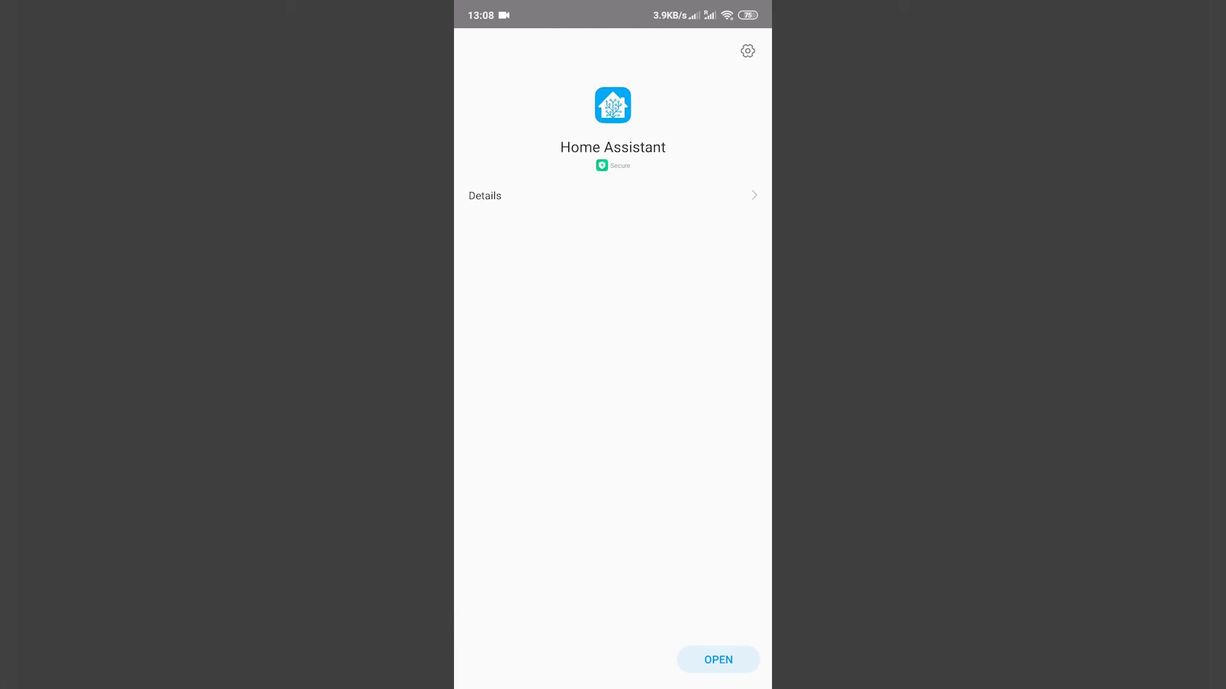
Step: In the Android app, connect to the local instance, log in, grant permissions and finish setup
click(719, 660)
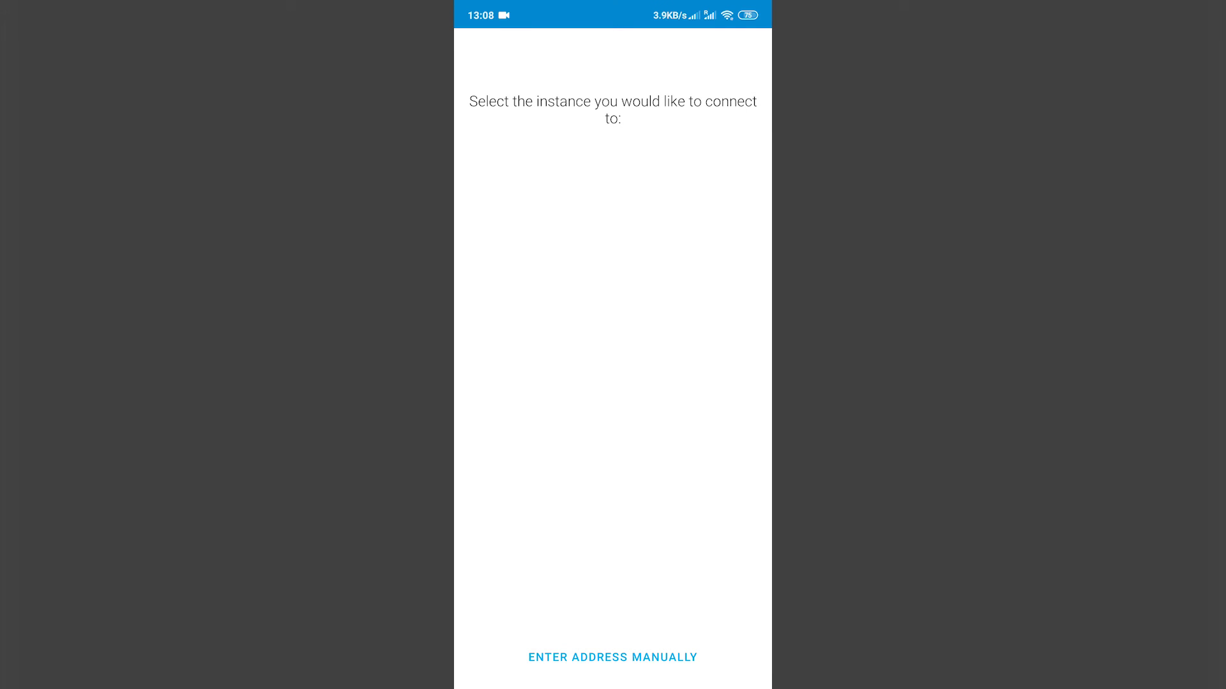
click(613, 156)
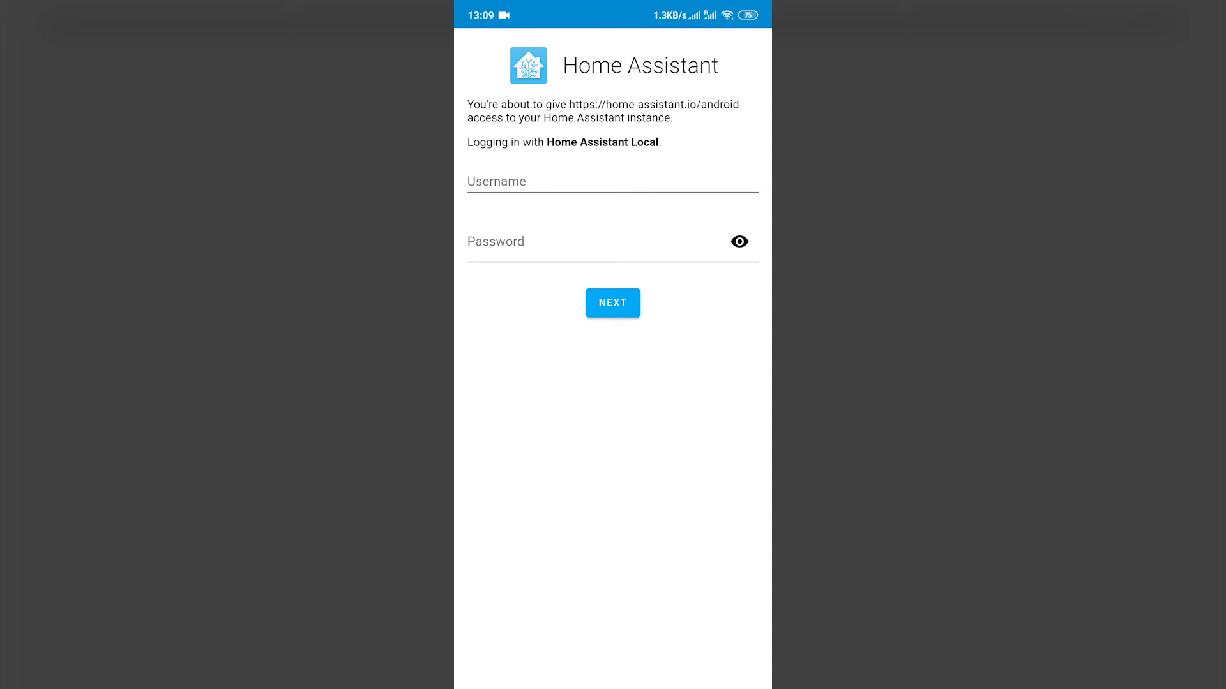
click(613, 182)
text(adn)
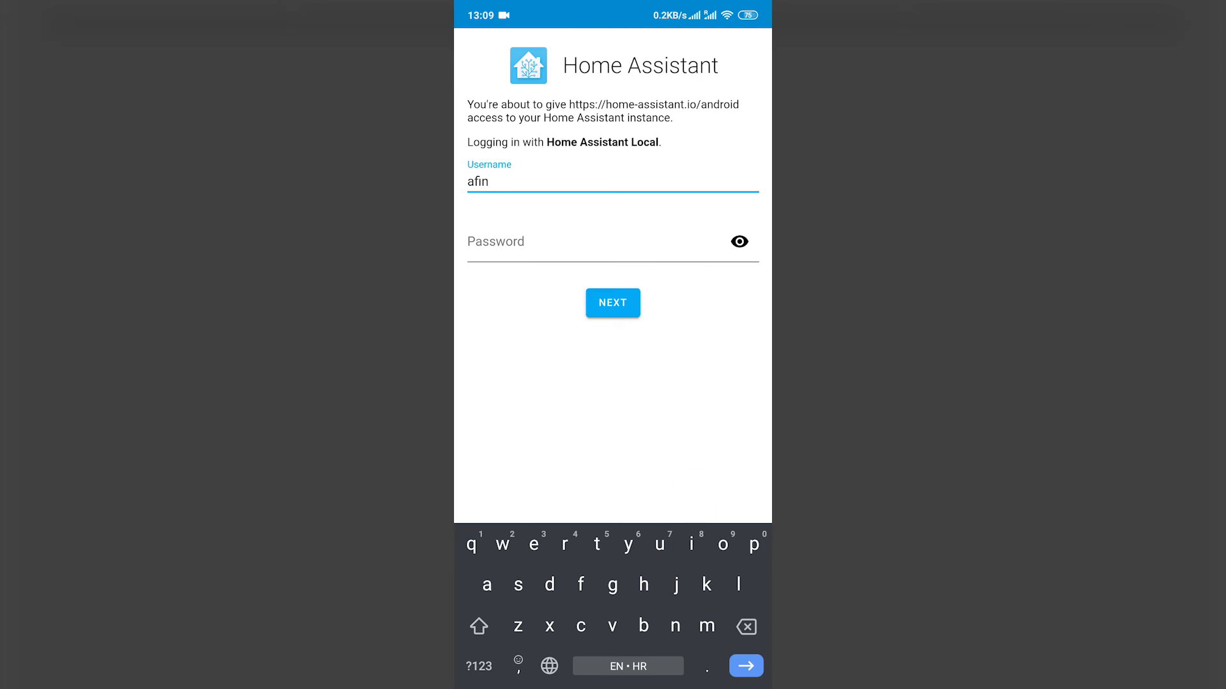
key(BackSpace)
key(BackSpace)
text(dmin)
click(594, 241)
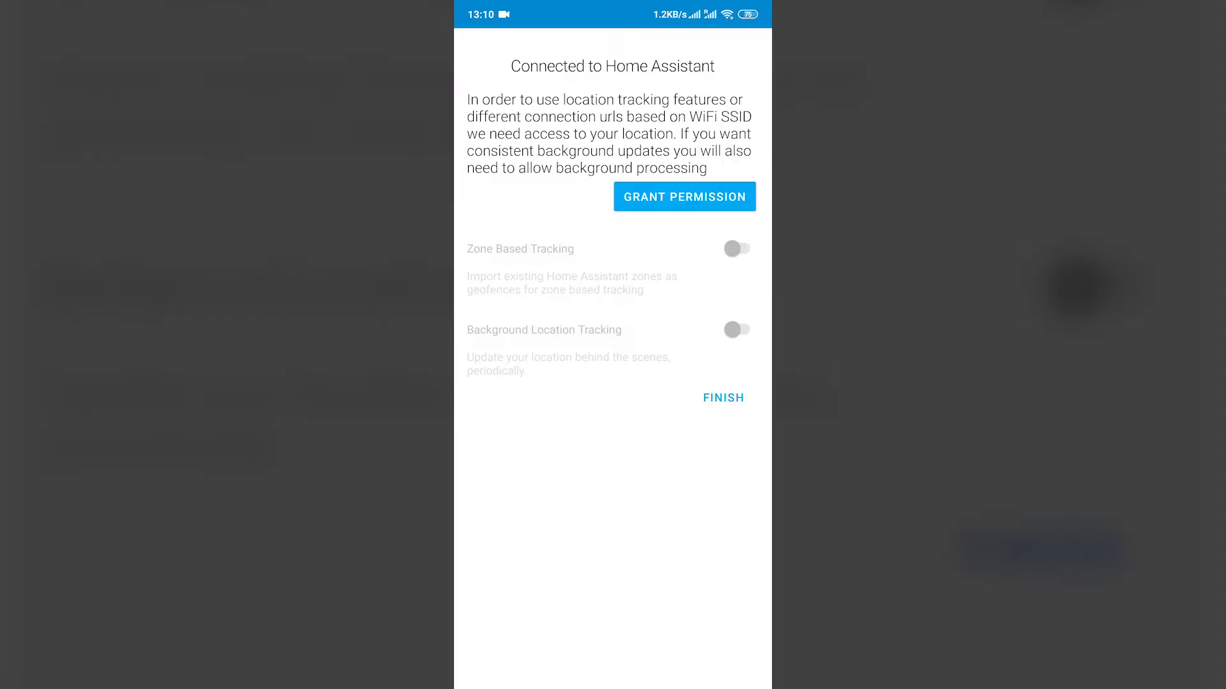
click(737, 248)
click(711, 427)
click(723, 397)
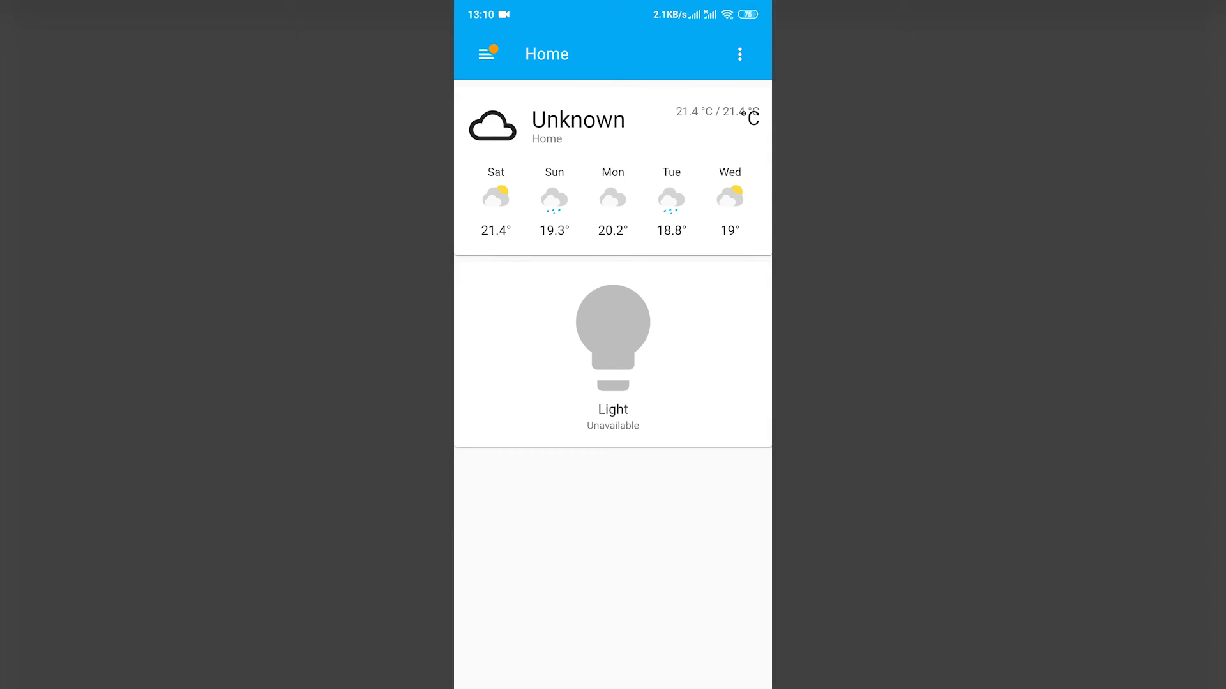
Step: Glance at the weather forecast details, then toggle the Light on, off and on again
click(577, 122)
click(477, 49)
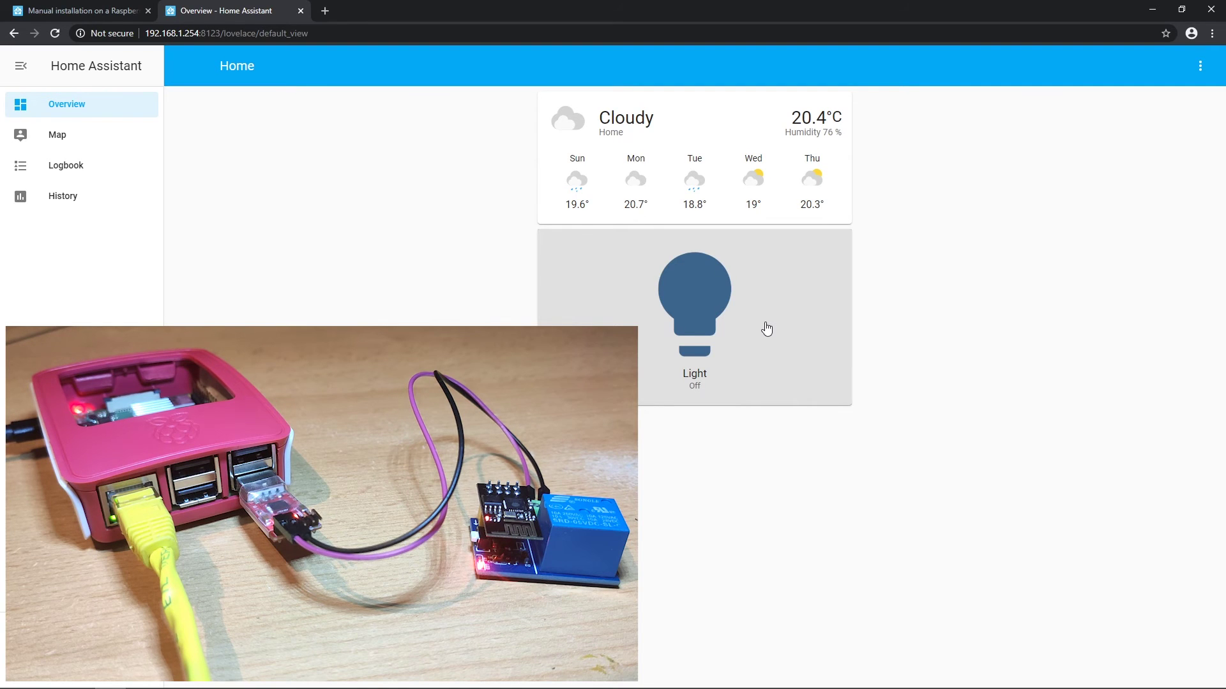
click(766, 328)
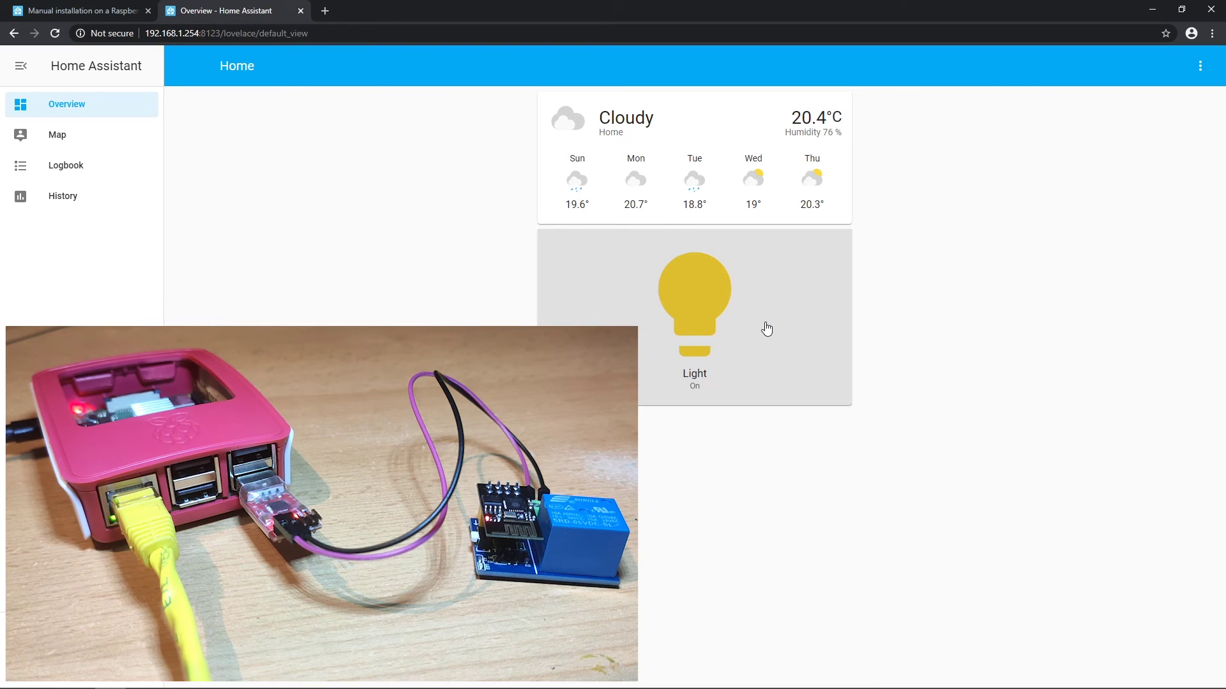
click(767, 328)
click(766, 329)
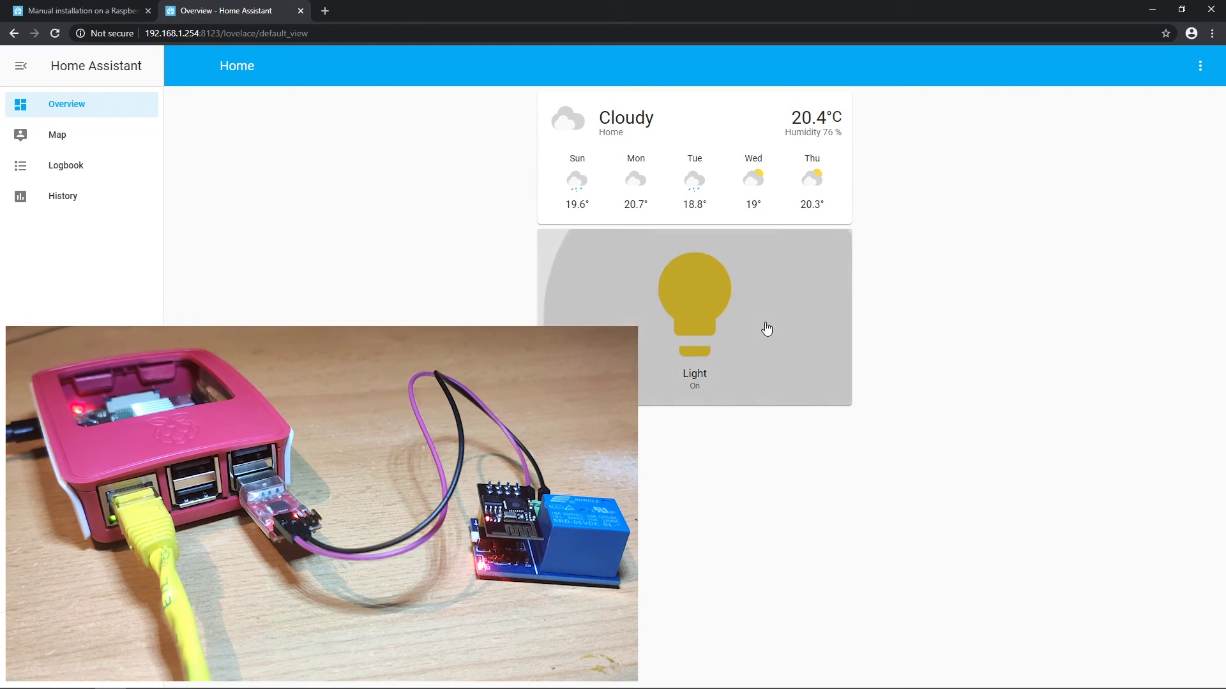